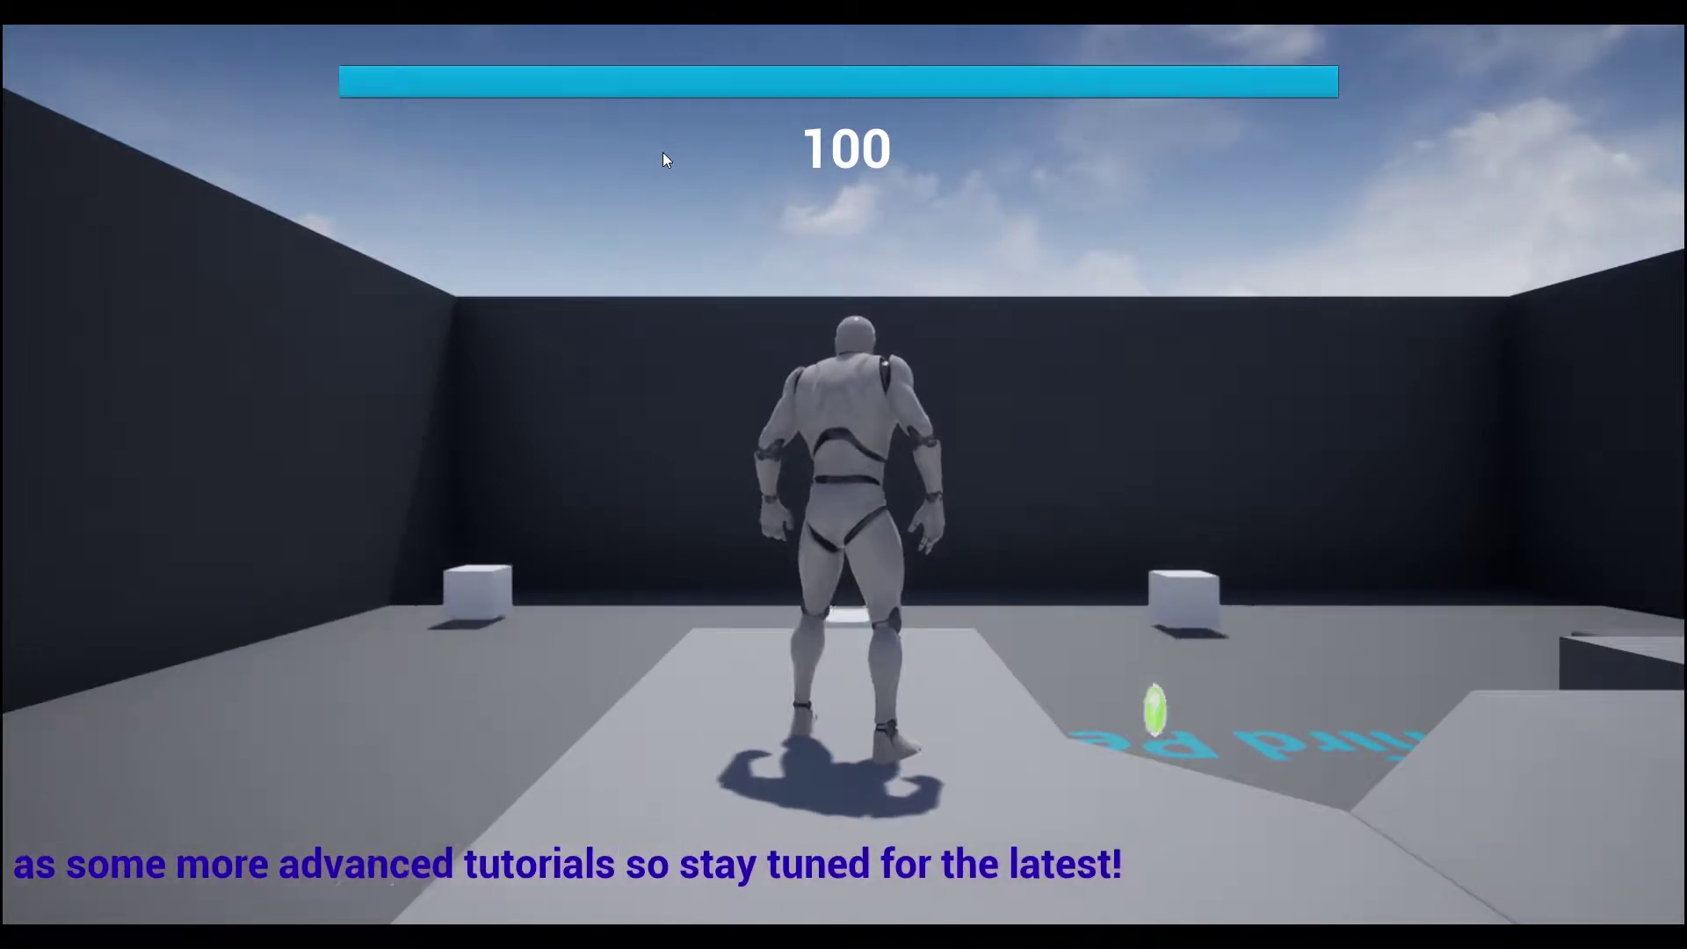
Quit the running game preview with Escape to get back to the level editor.
key("Escape")
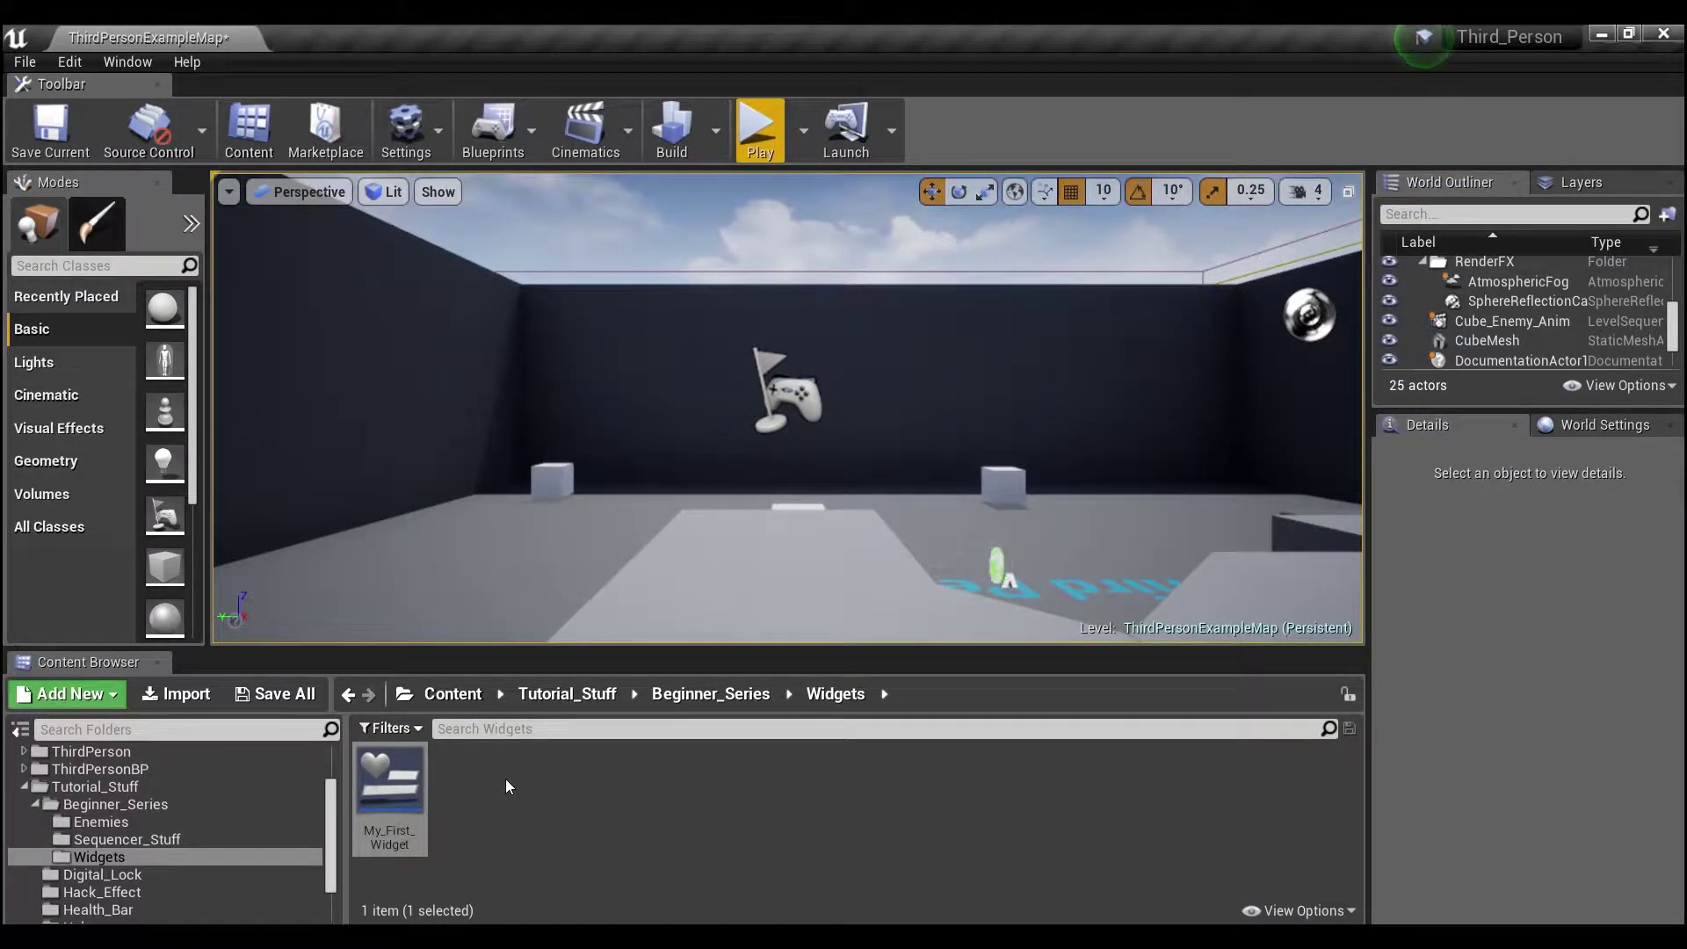
Create a Widget Blueprint named Scrolling_Ticker in the Widgets folder and open it in the designer.
right_click(506, 780)
mouse_move(554, 767)
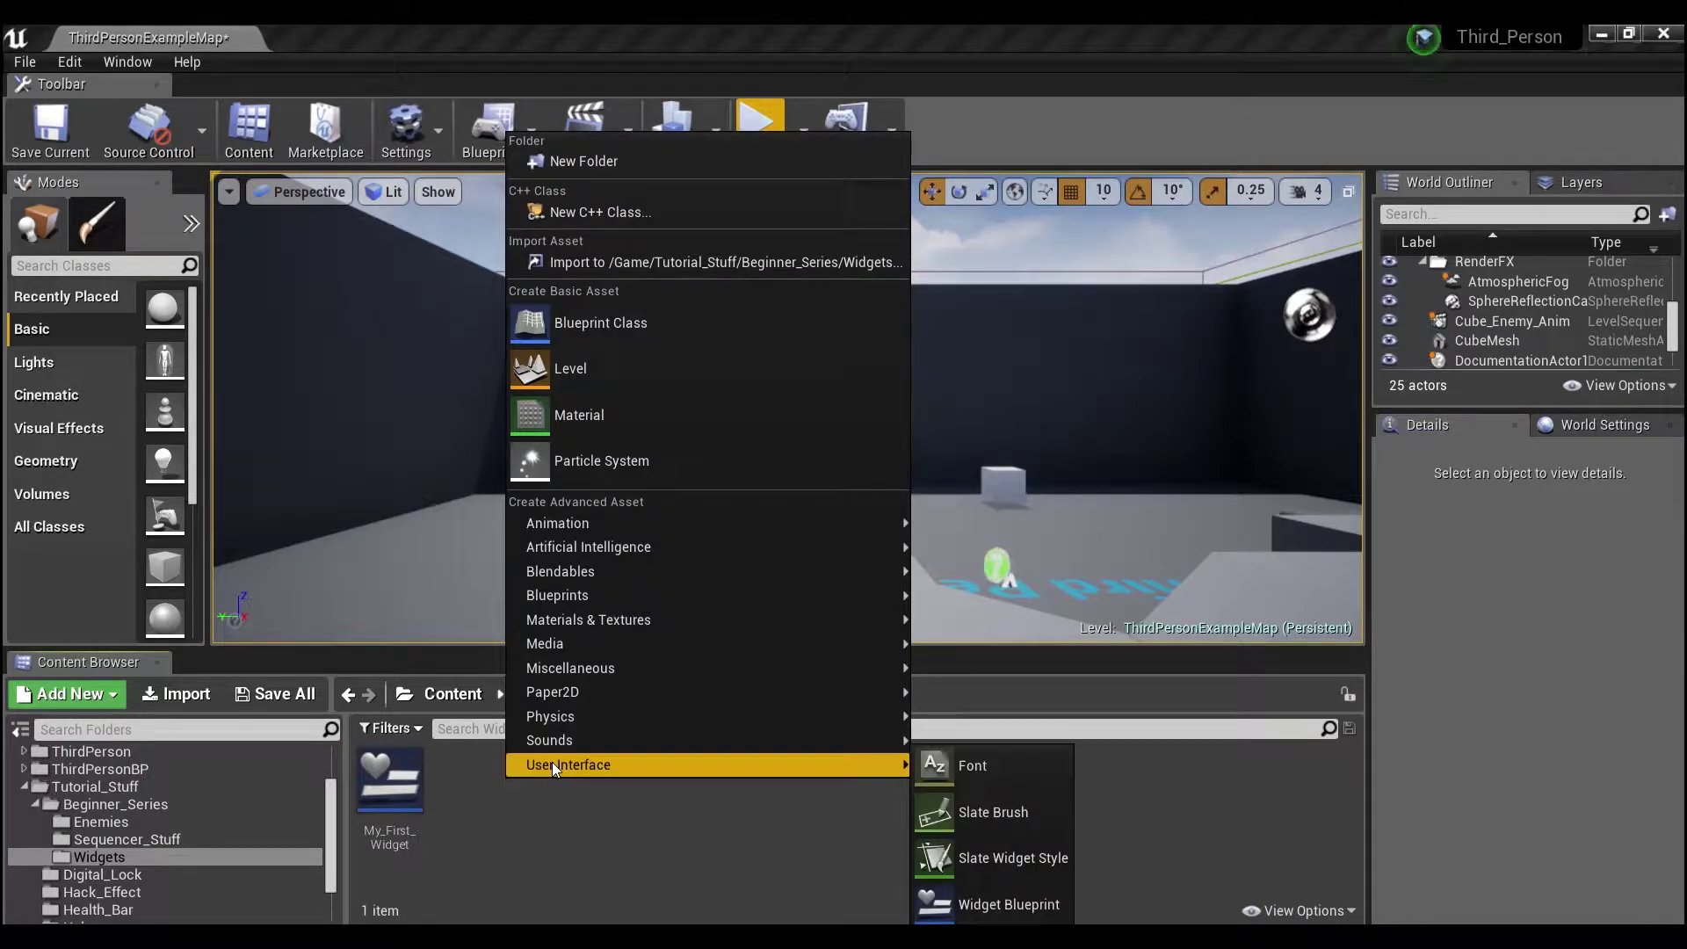
left_click(993, 903)
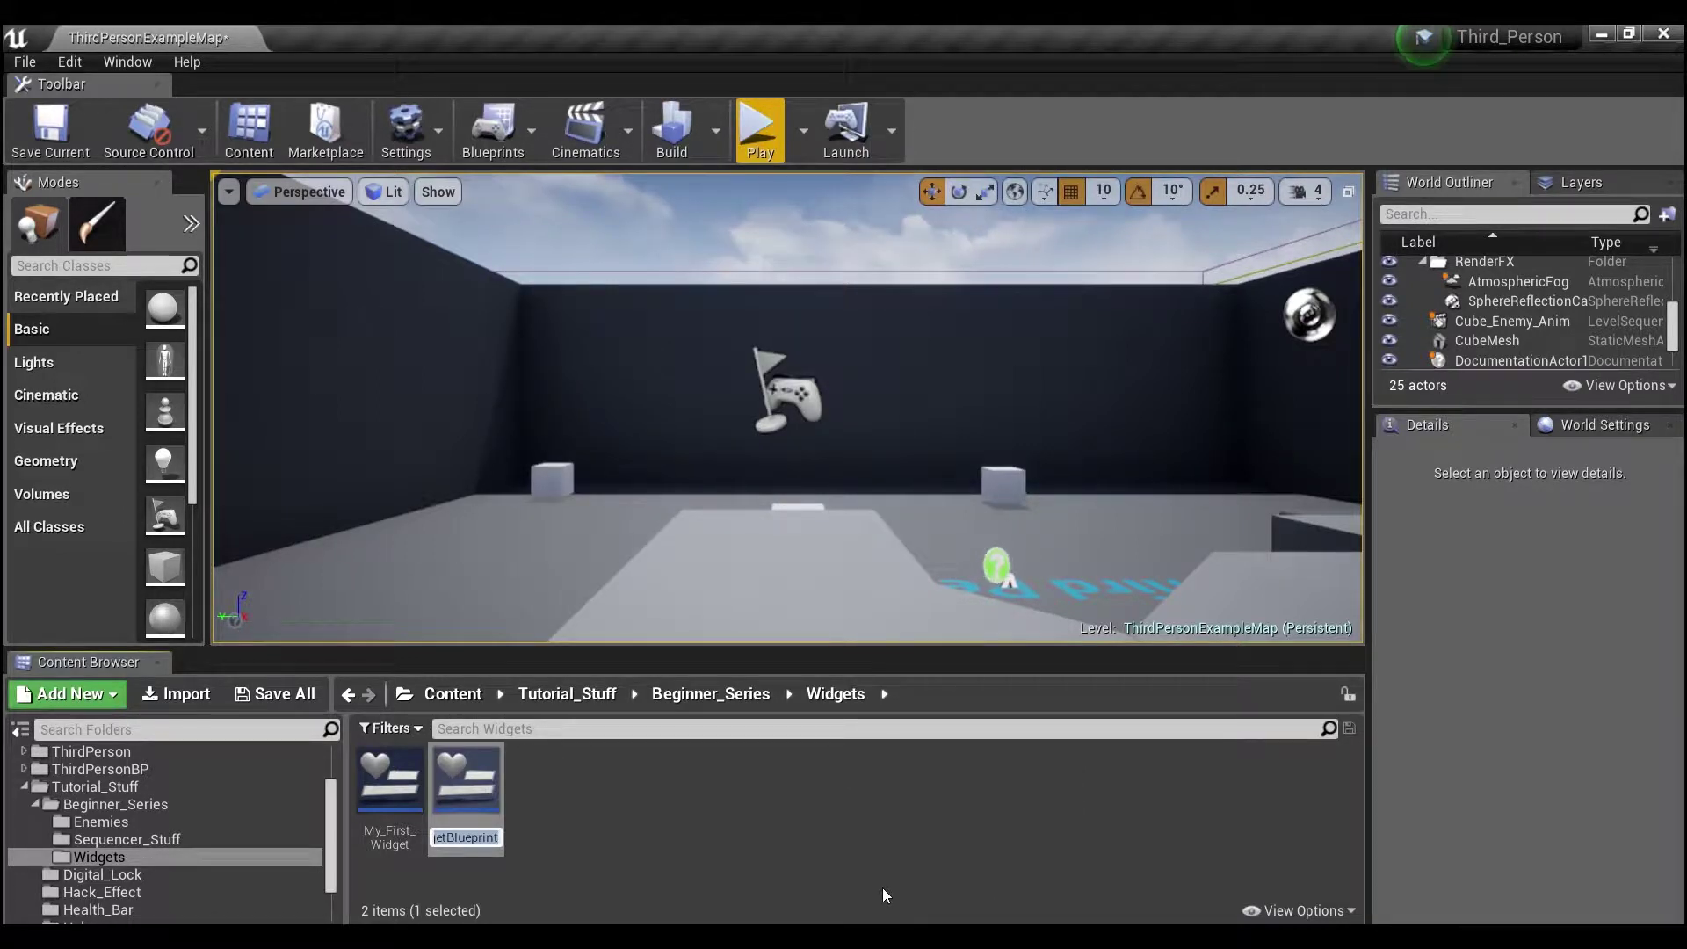
type("Scrolling")
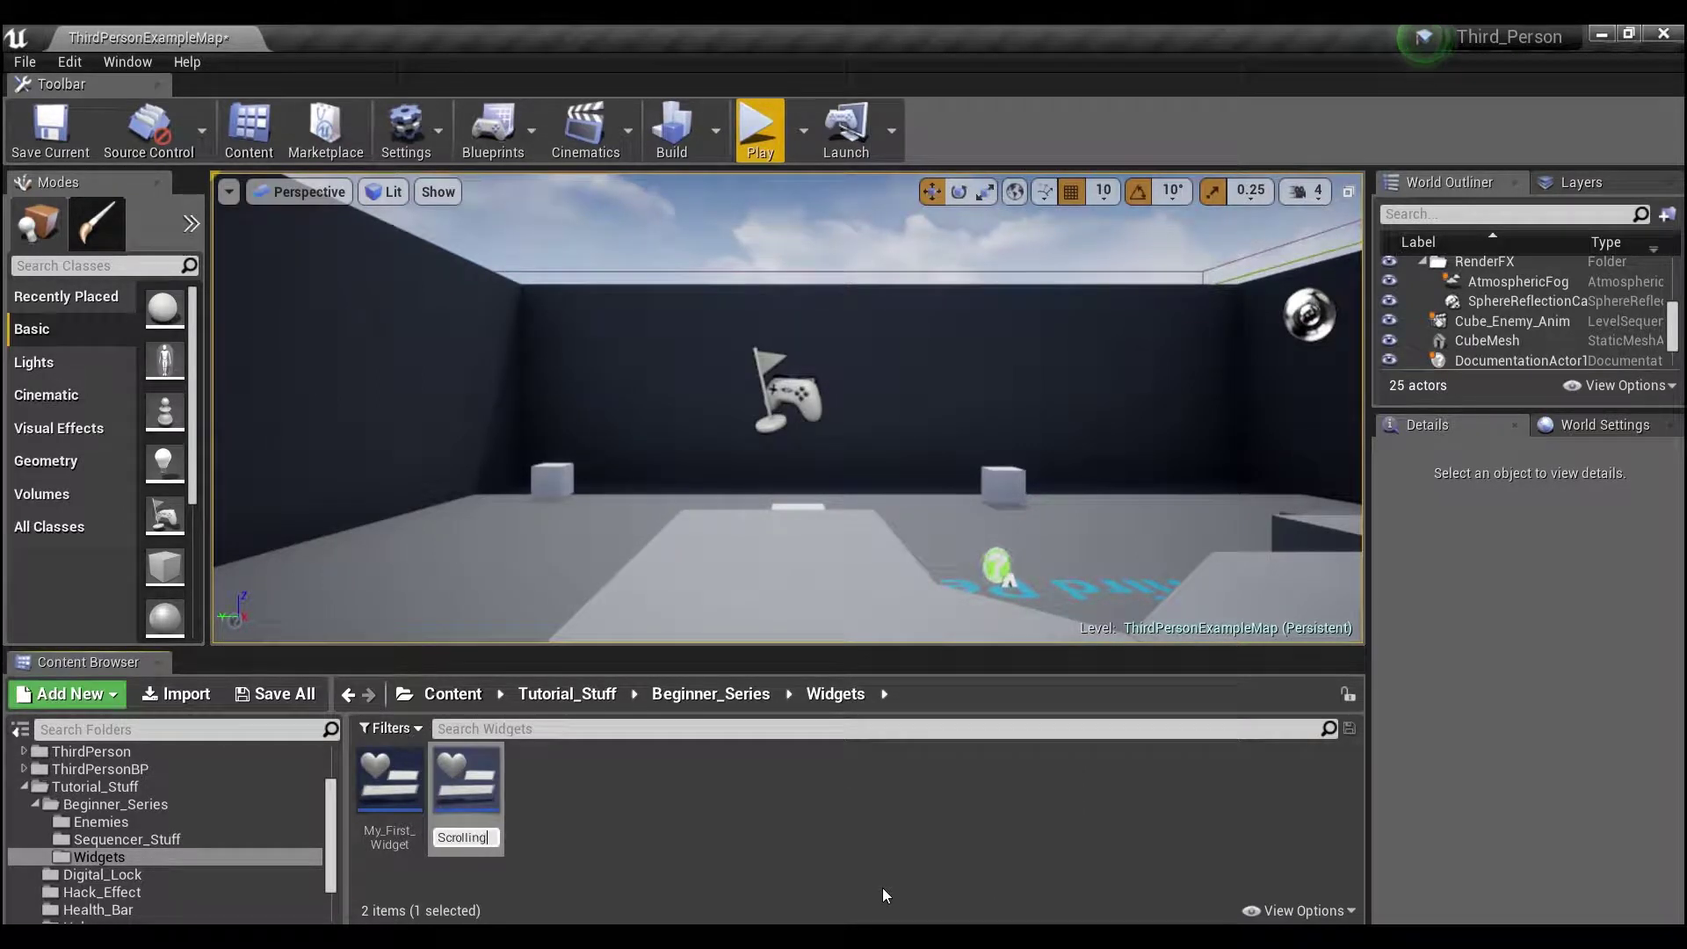
type("_Ticker")
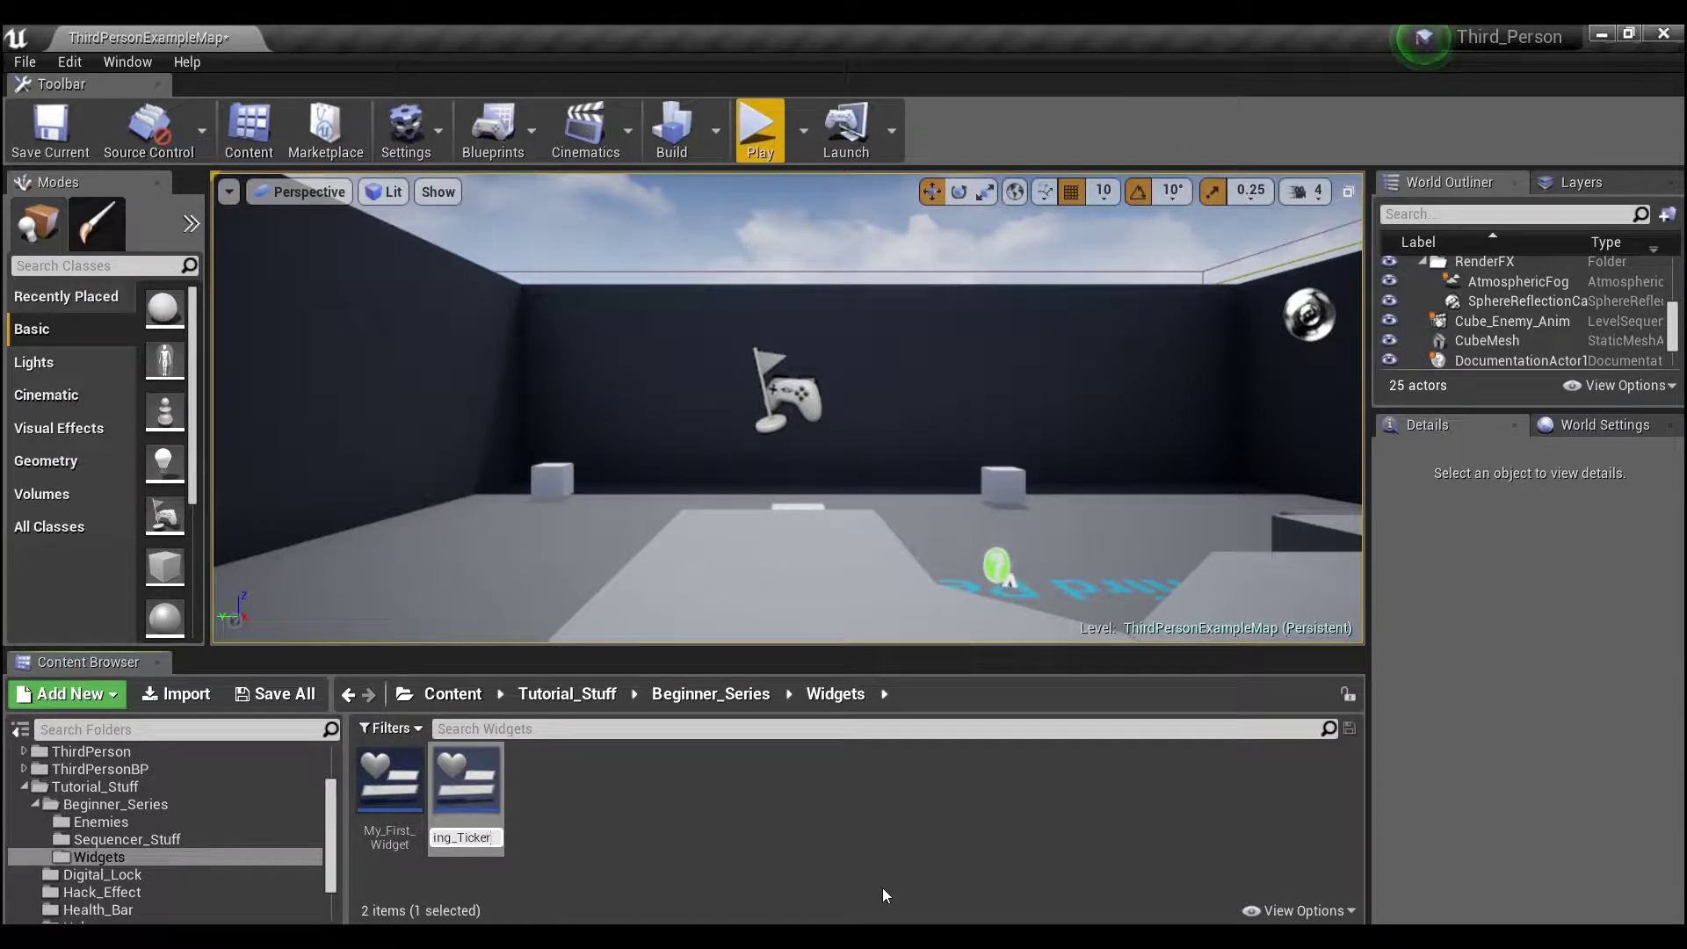
key("Return")
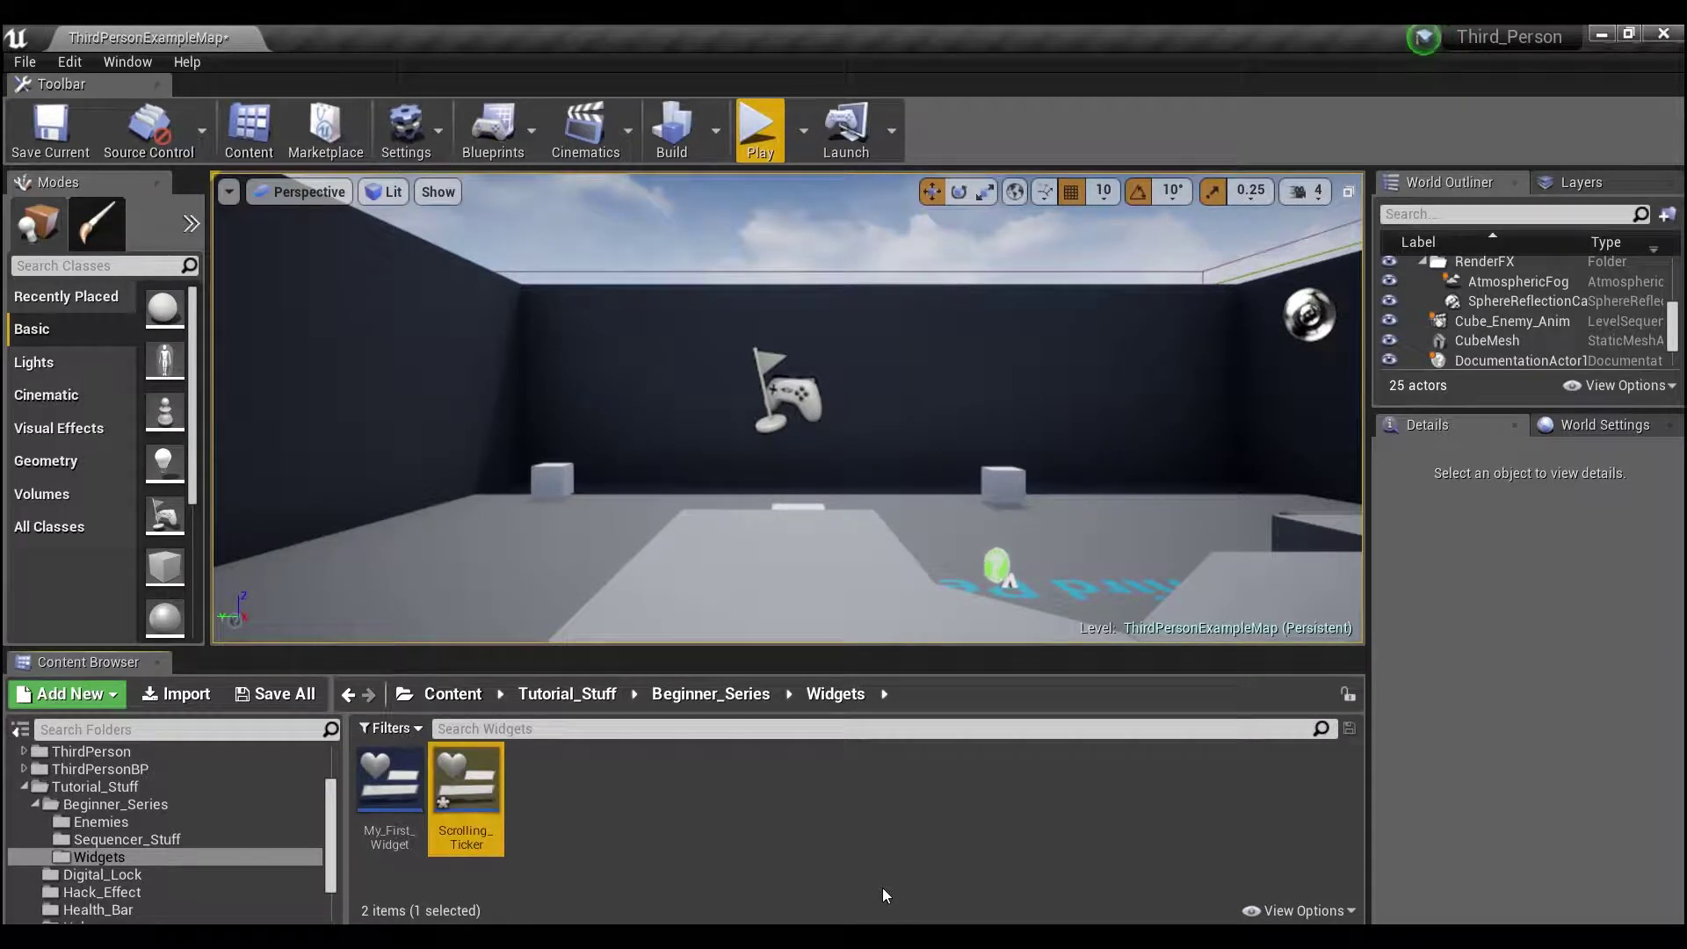
double_click(480, 777)
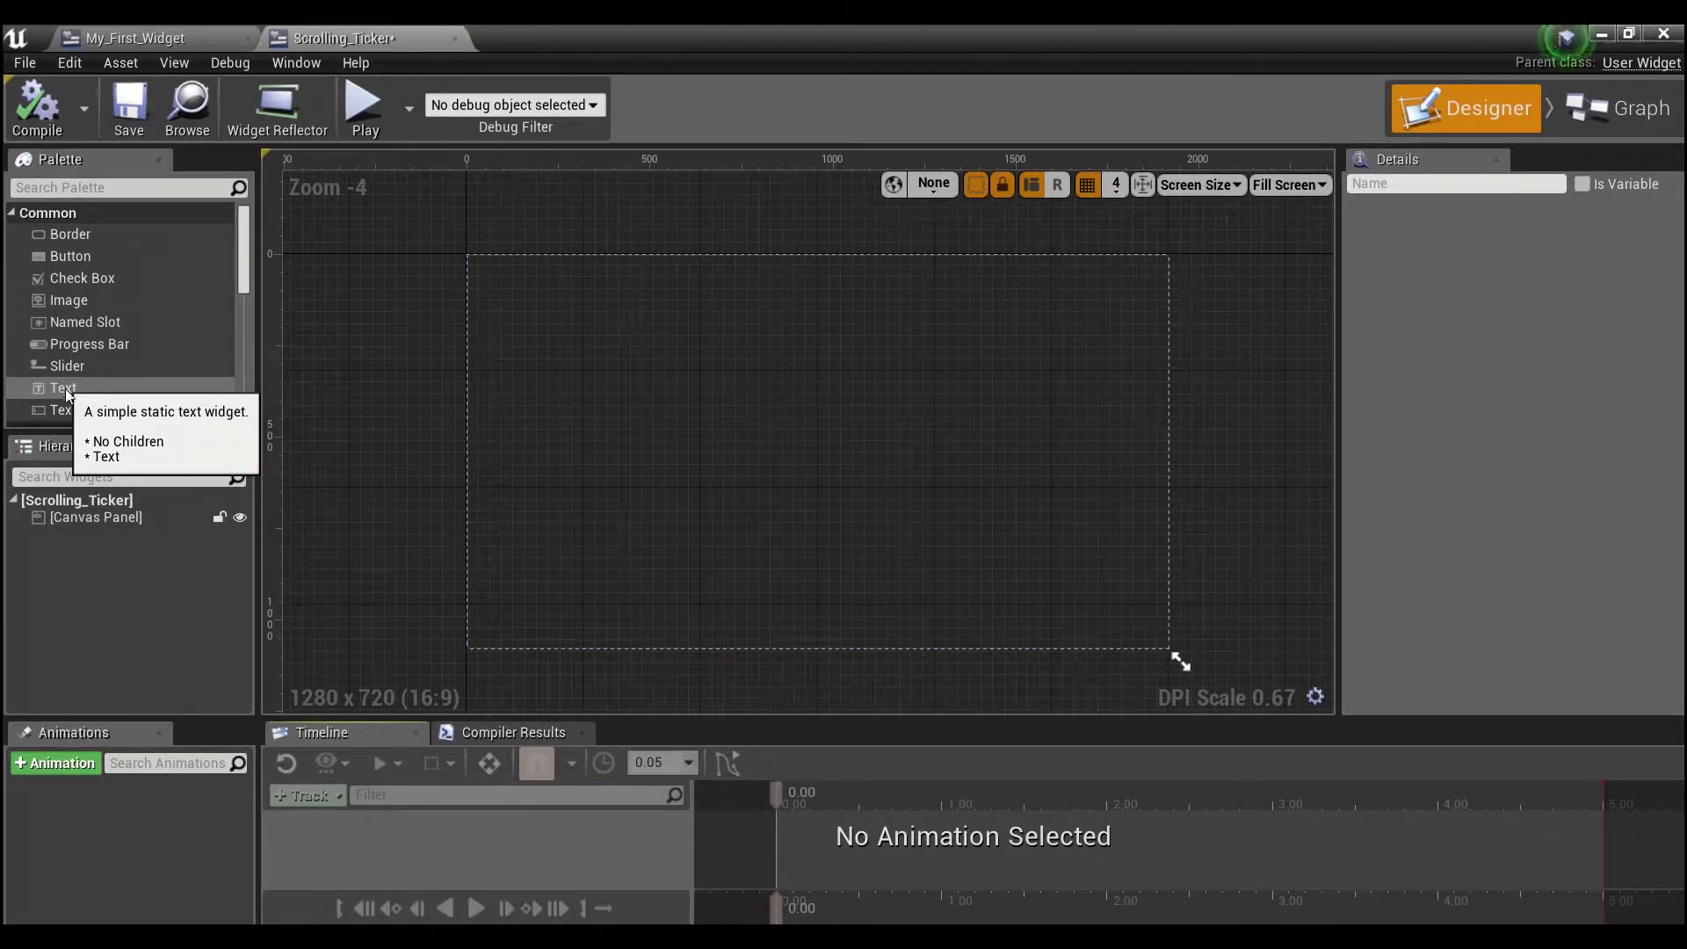
Place a Text block stretched about 1847.7 wide along the canvas bottom, anchored bottom-centre.
left_click_drag(60, 388, 1159, 597)
left_click_drag(803, 597, 539, 617)
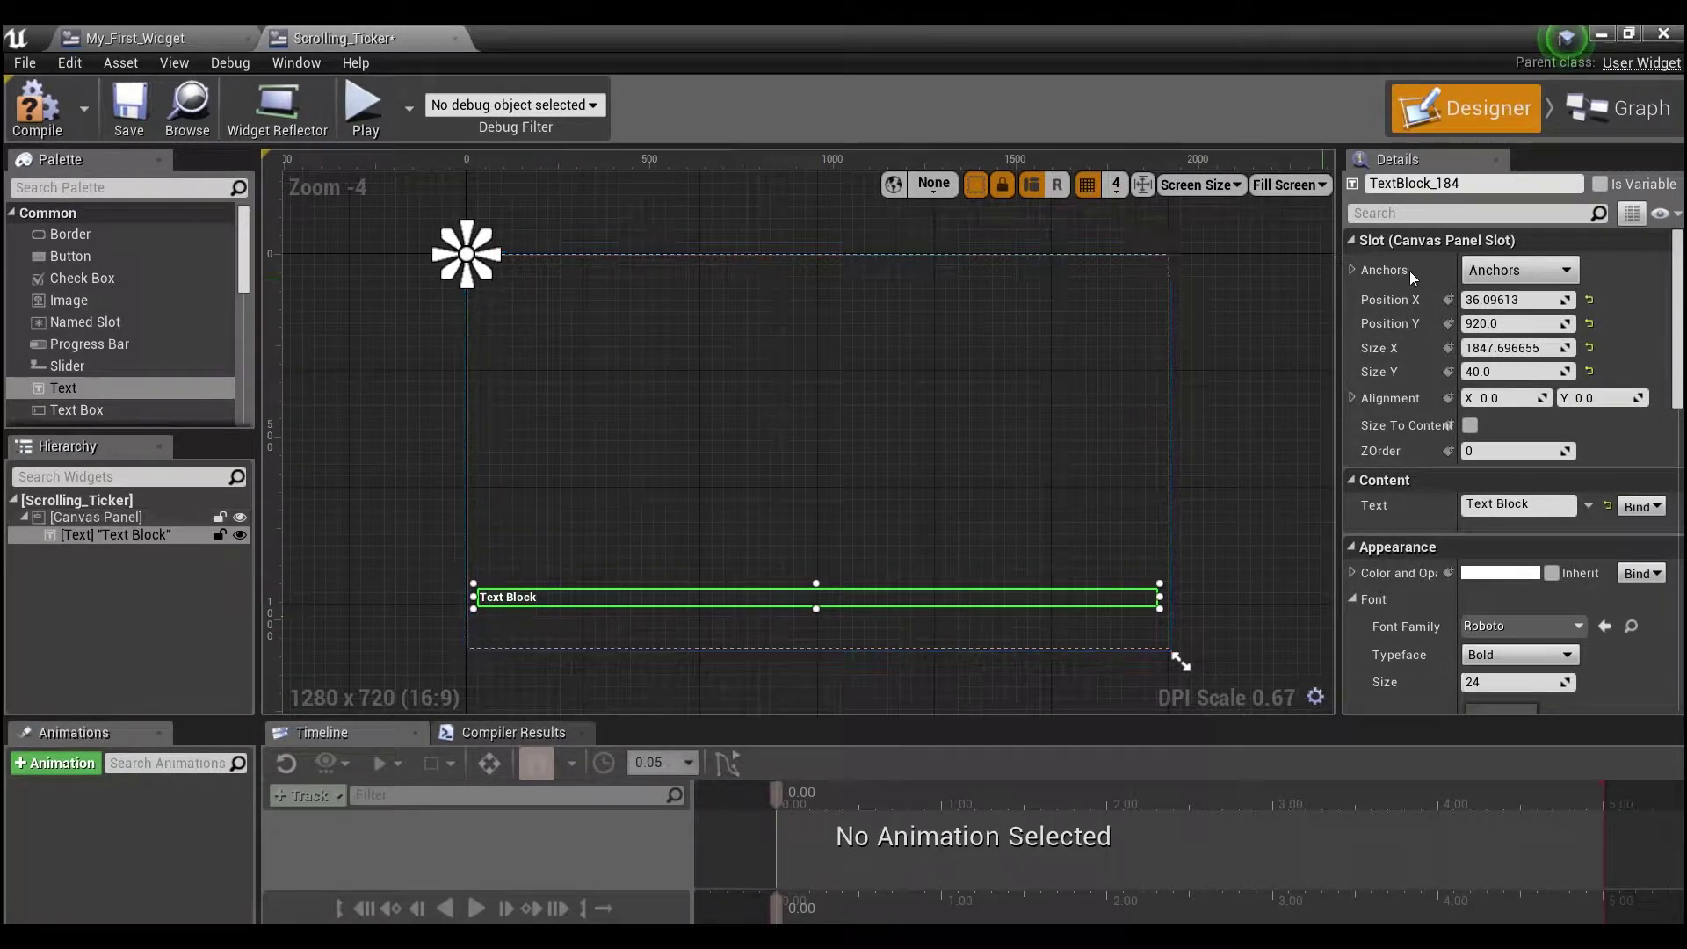
left_click(1519, 269)
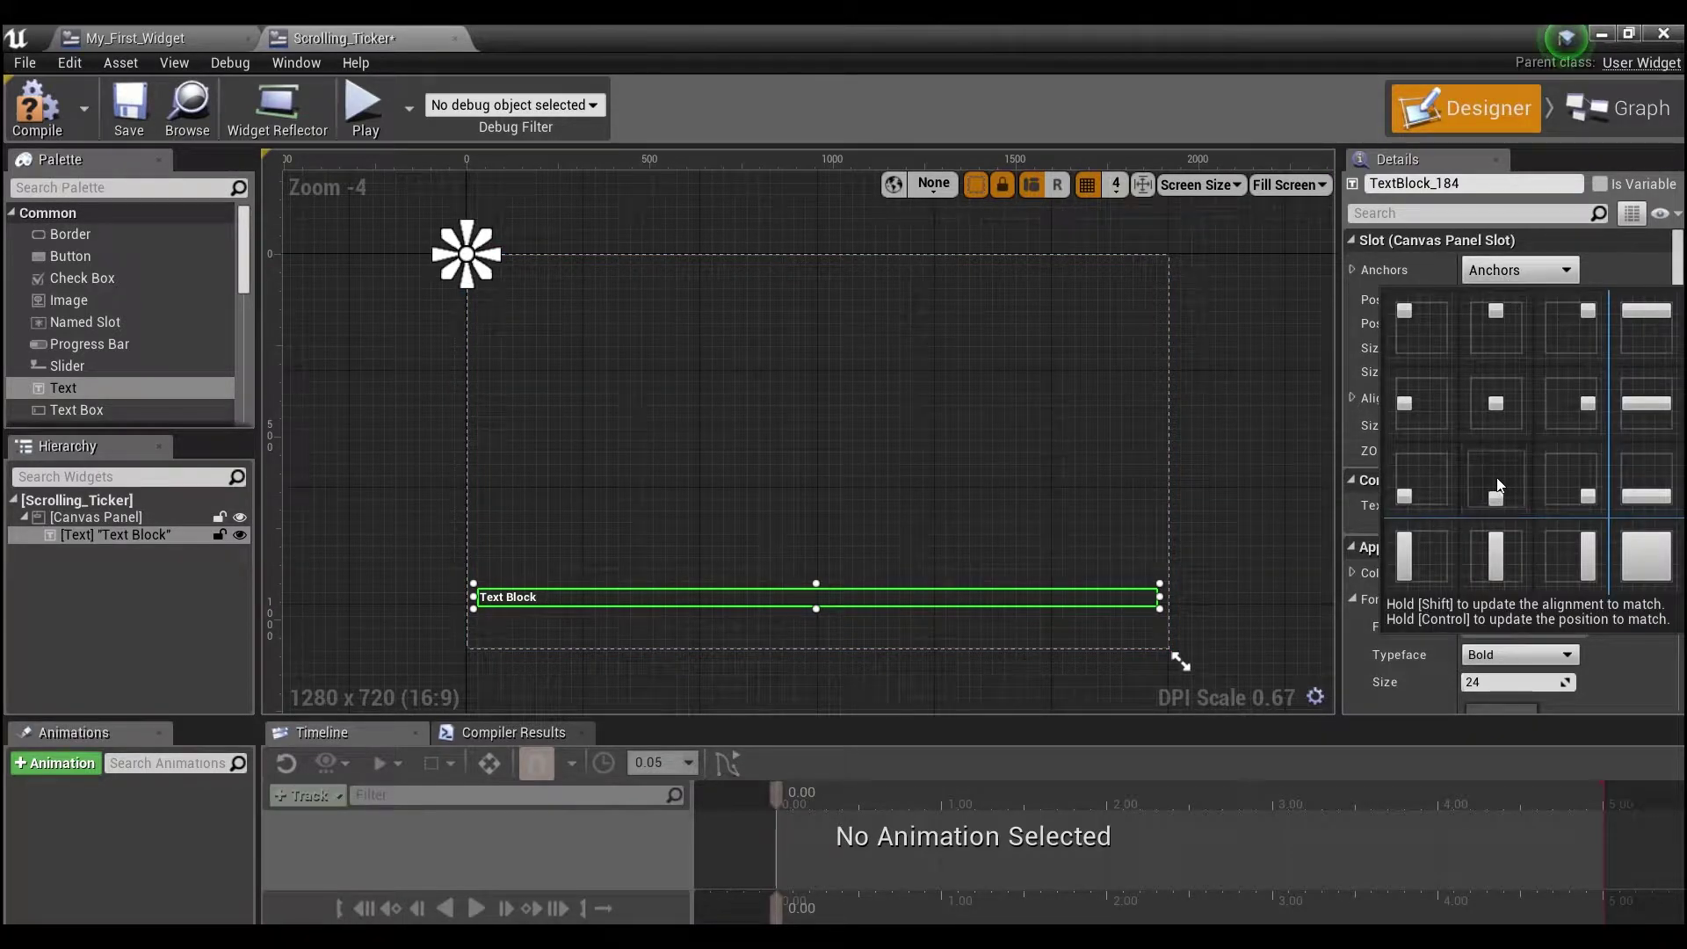
left_click(1496, 479)
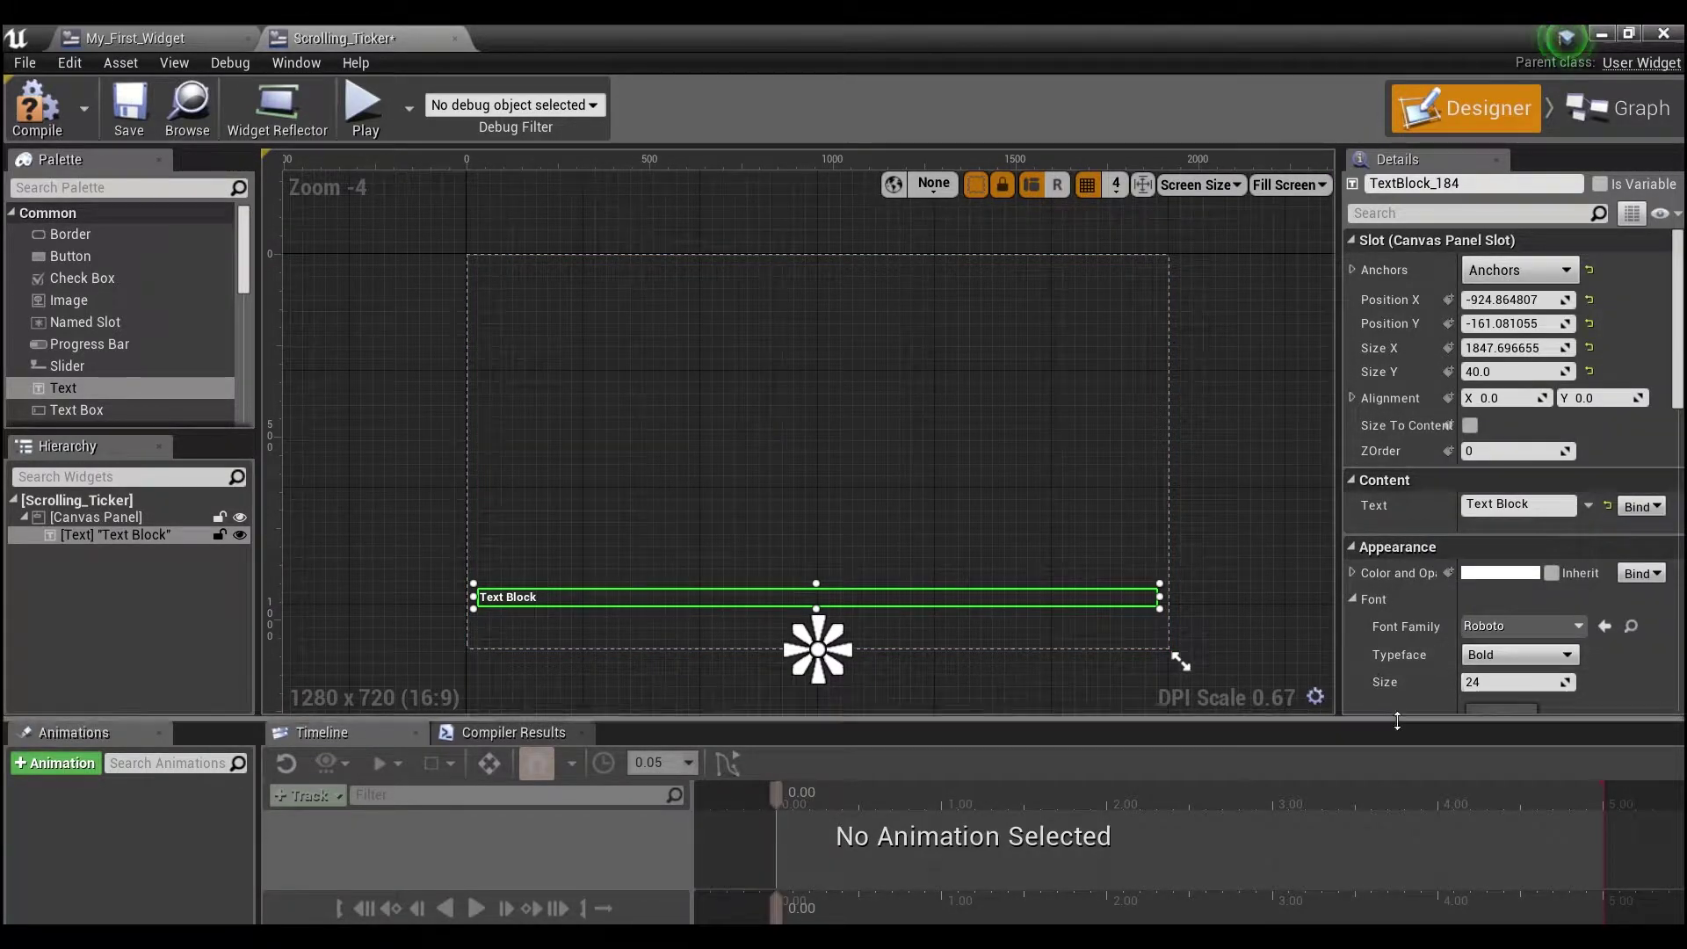
Replace the text with 'You can type whatever you like this will be your news ticker!! Hope you find this helpful!'.
left_click_drag(1531, 504, 1500, 505)
left_click_drag(1352, 512, 1345, 511)
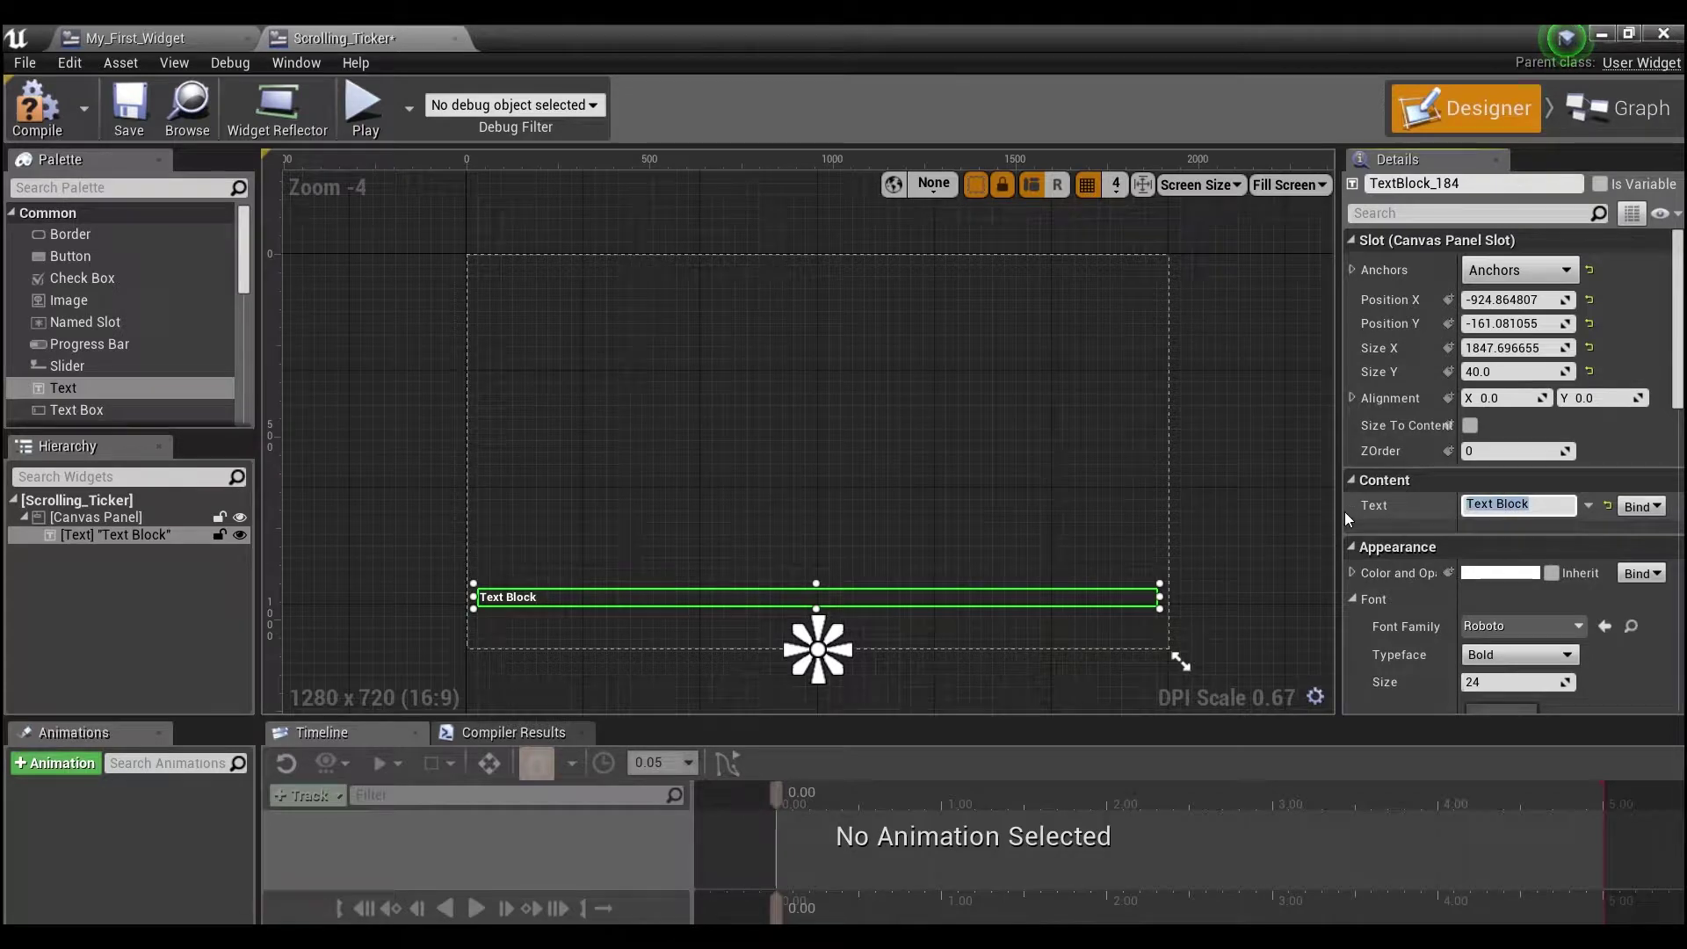
type("You can ")
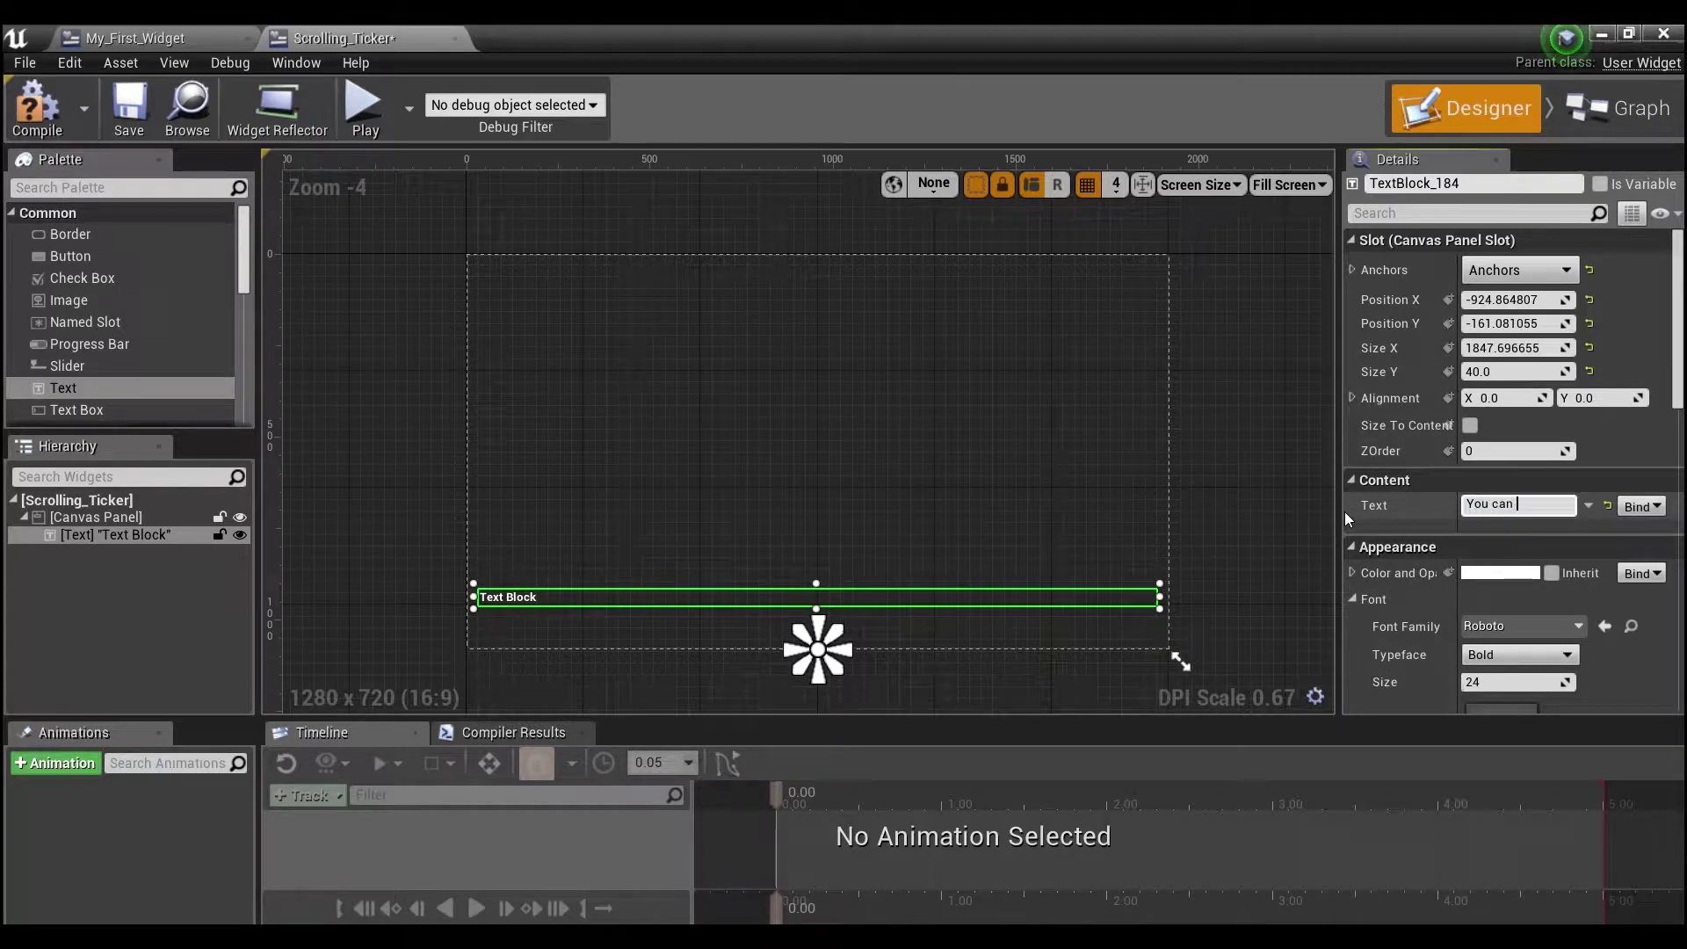
type("type whatever yo")
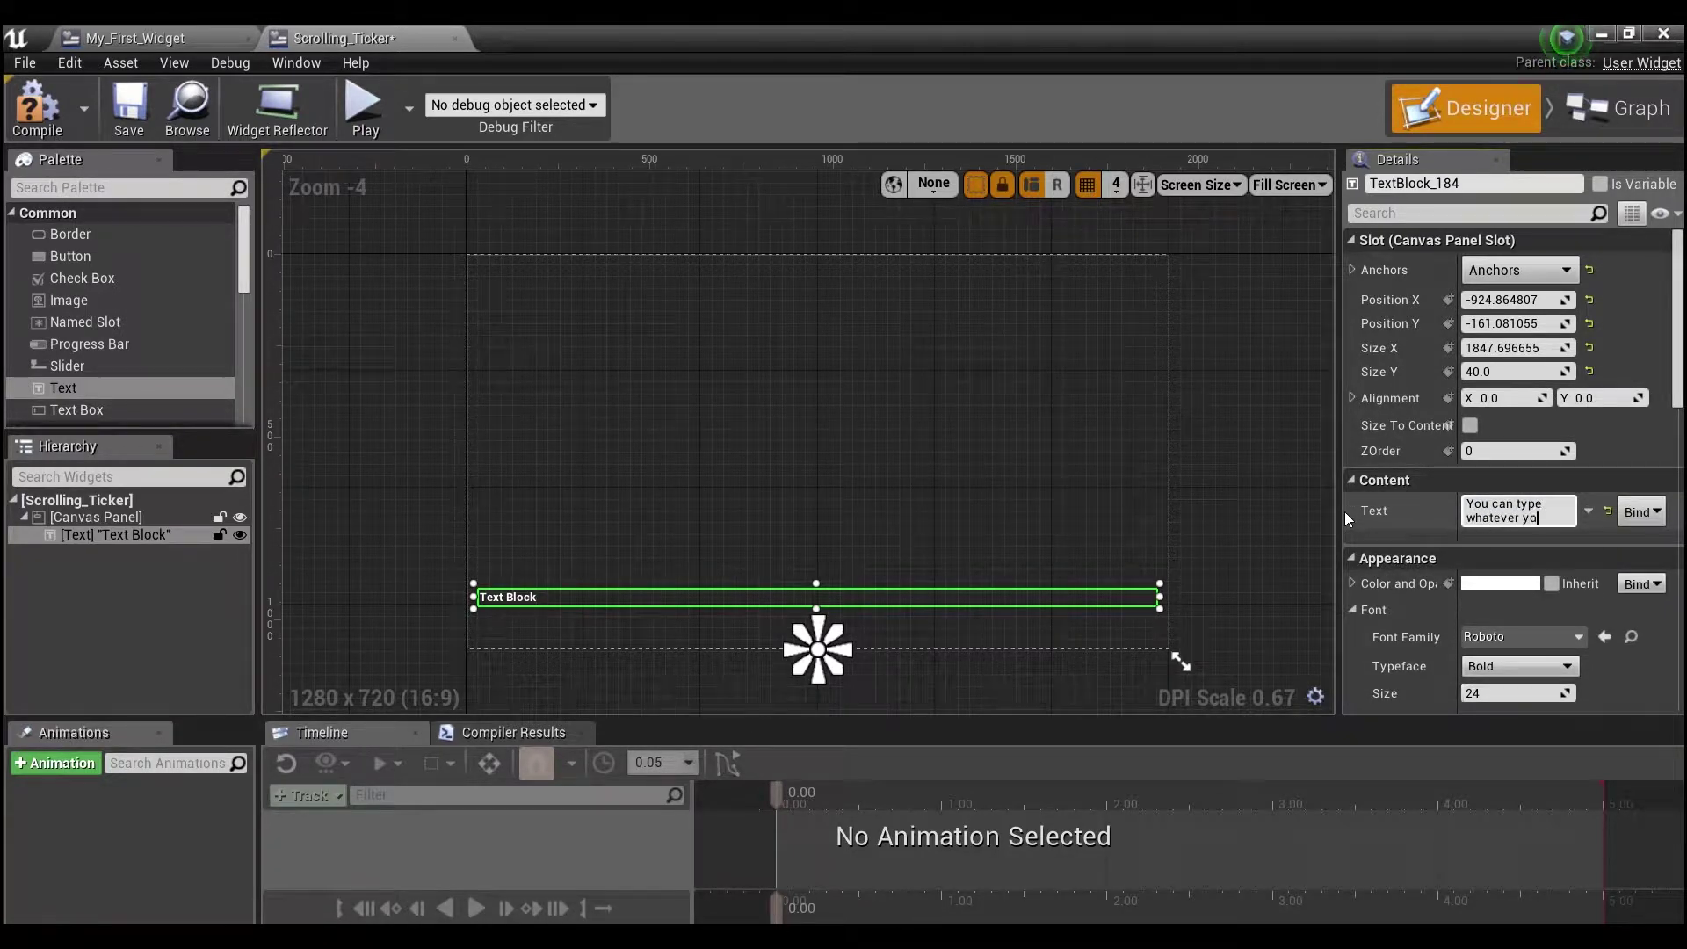
type("u like this wi")
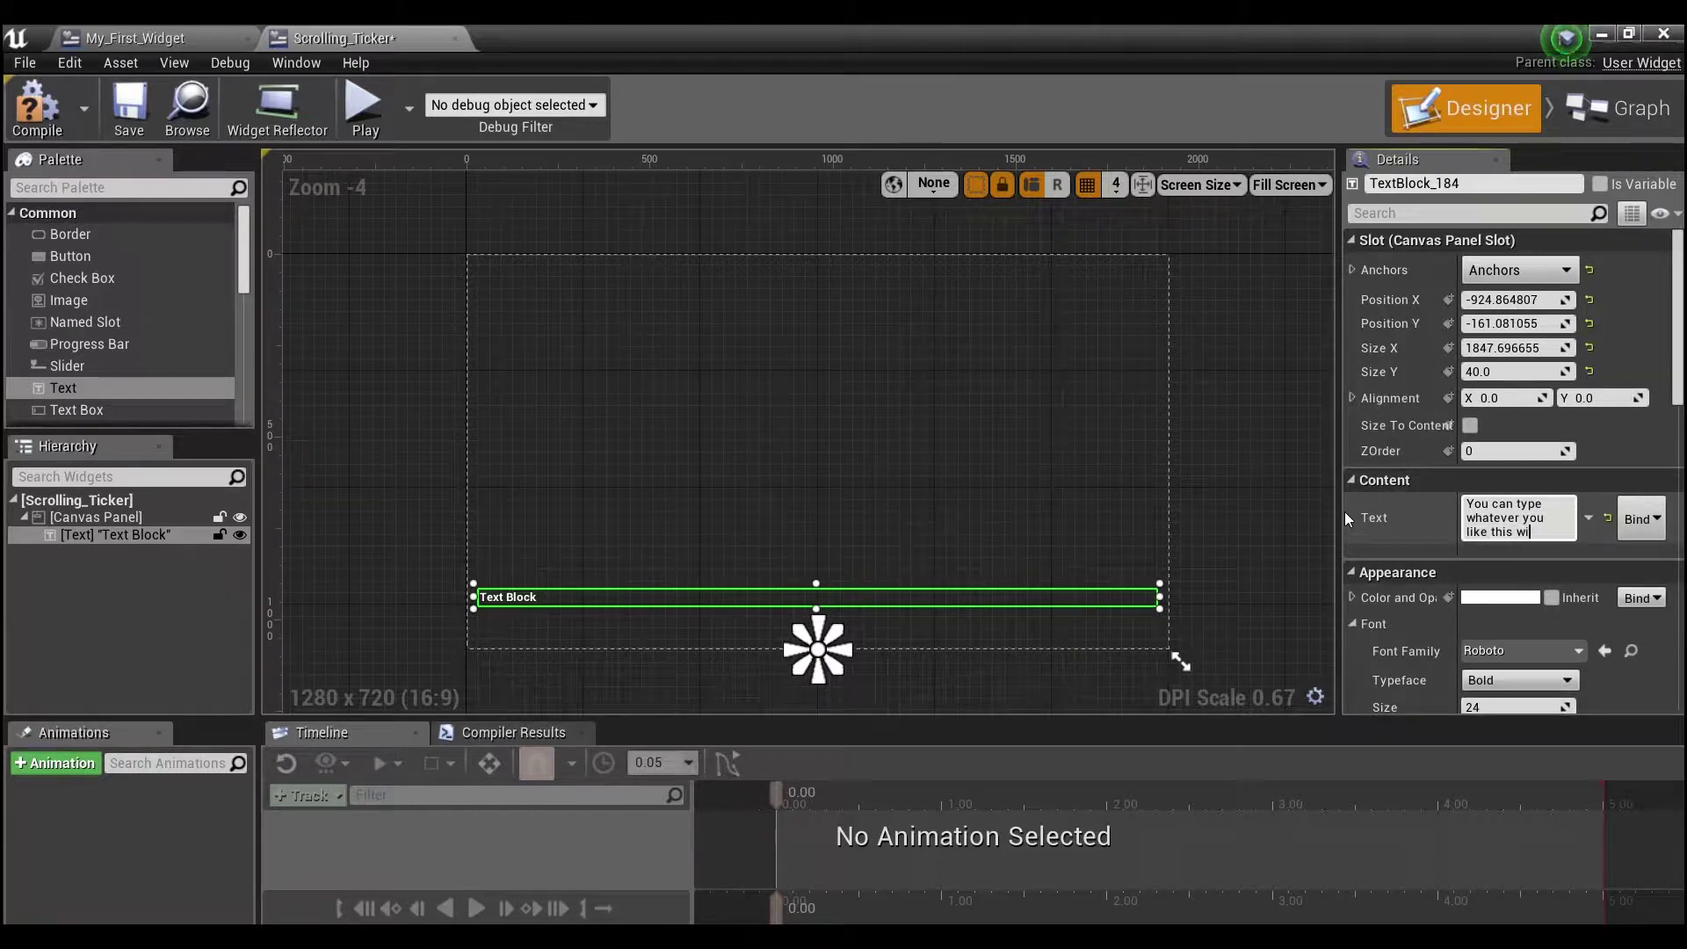
type("ll be your new")
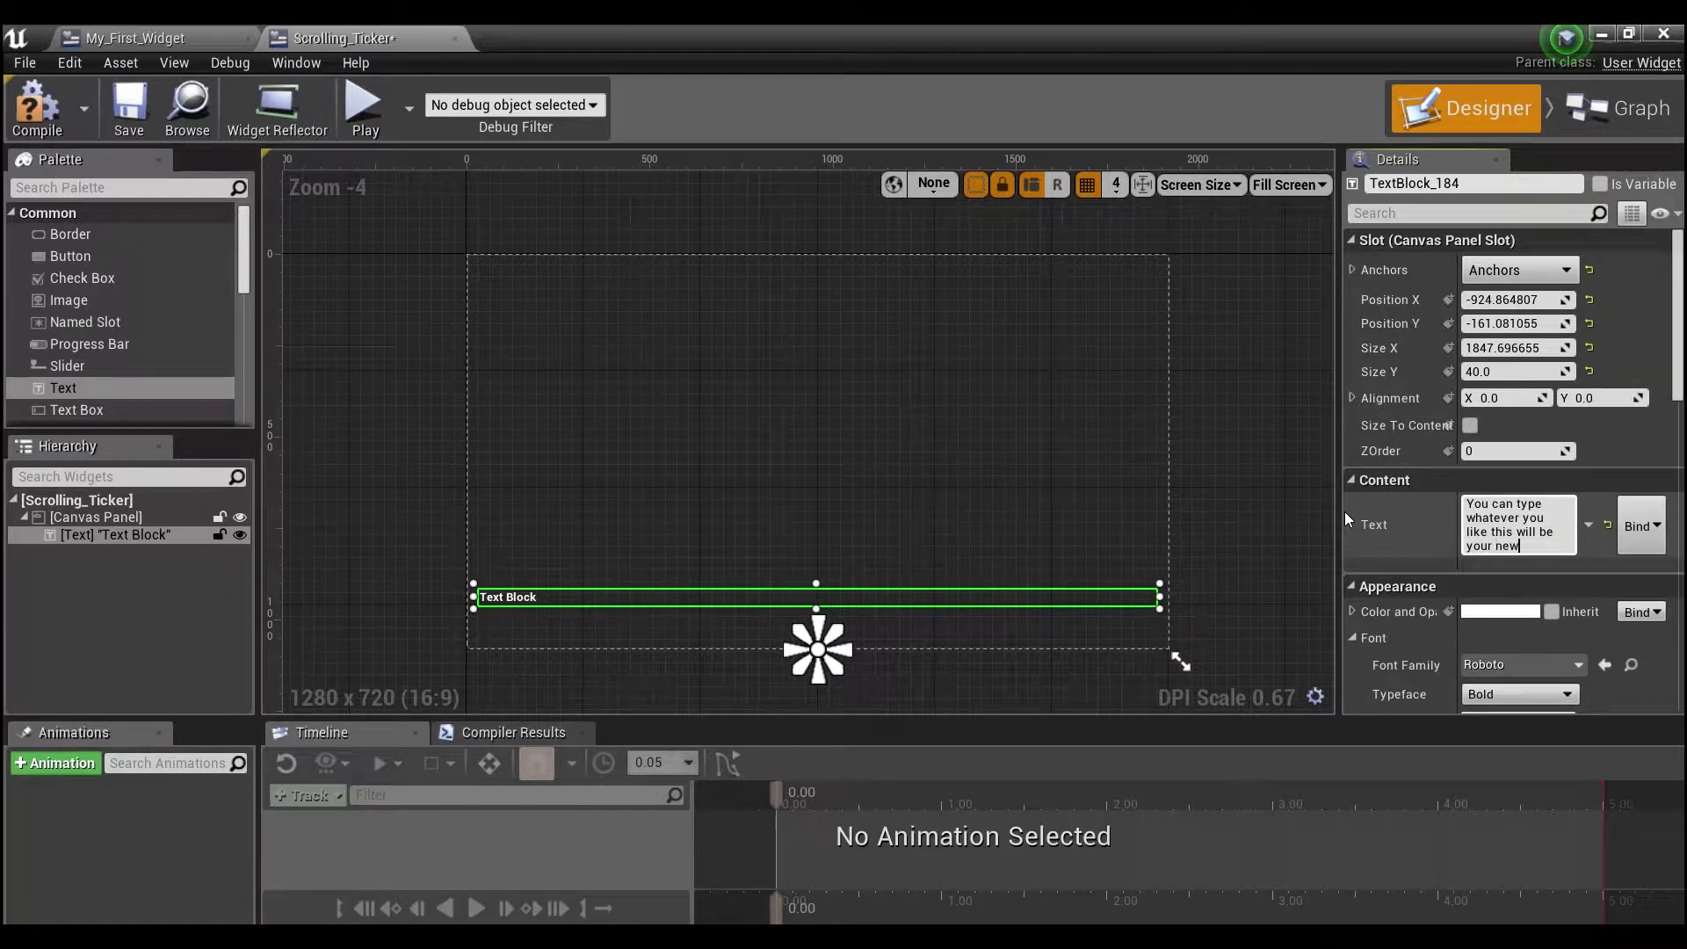
type("s to")
key("BackSpace")
key("BackSpace")
type("ticker!! Hope ")
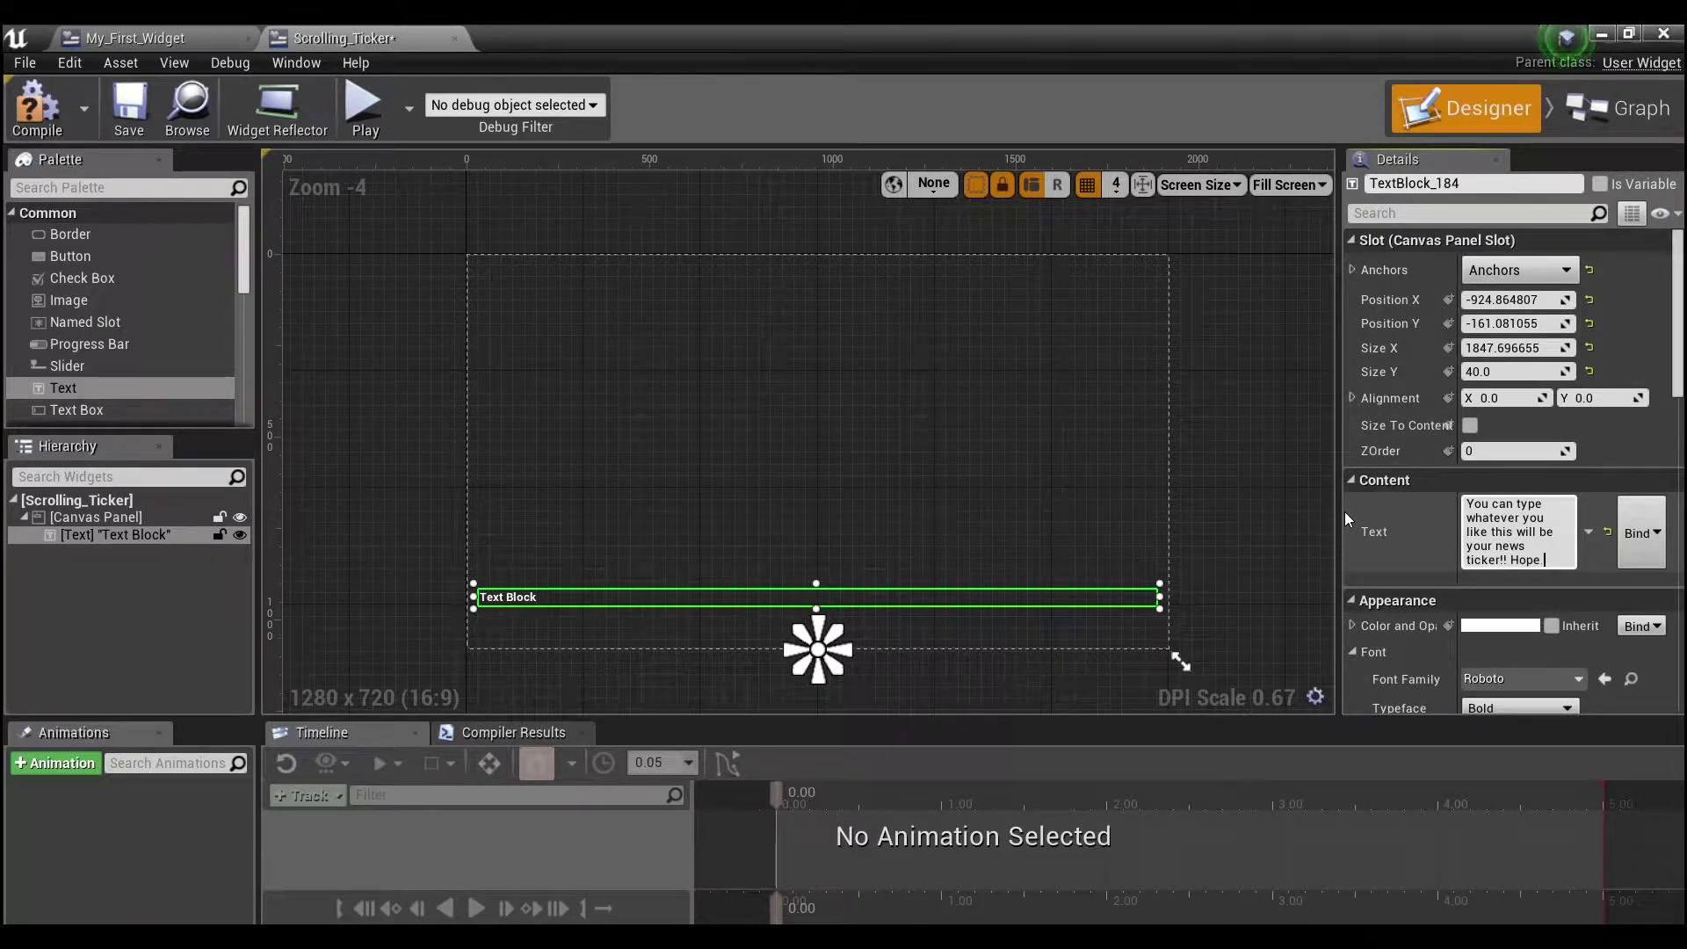
type("you find this help")
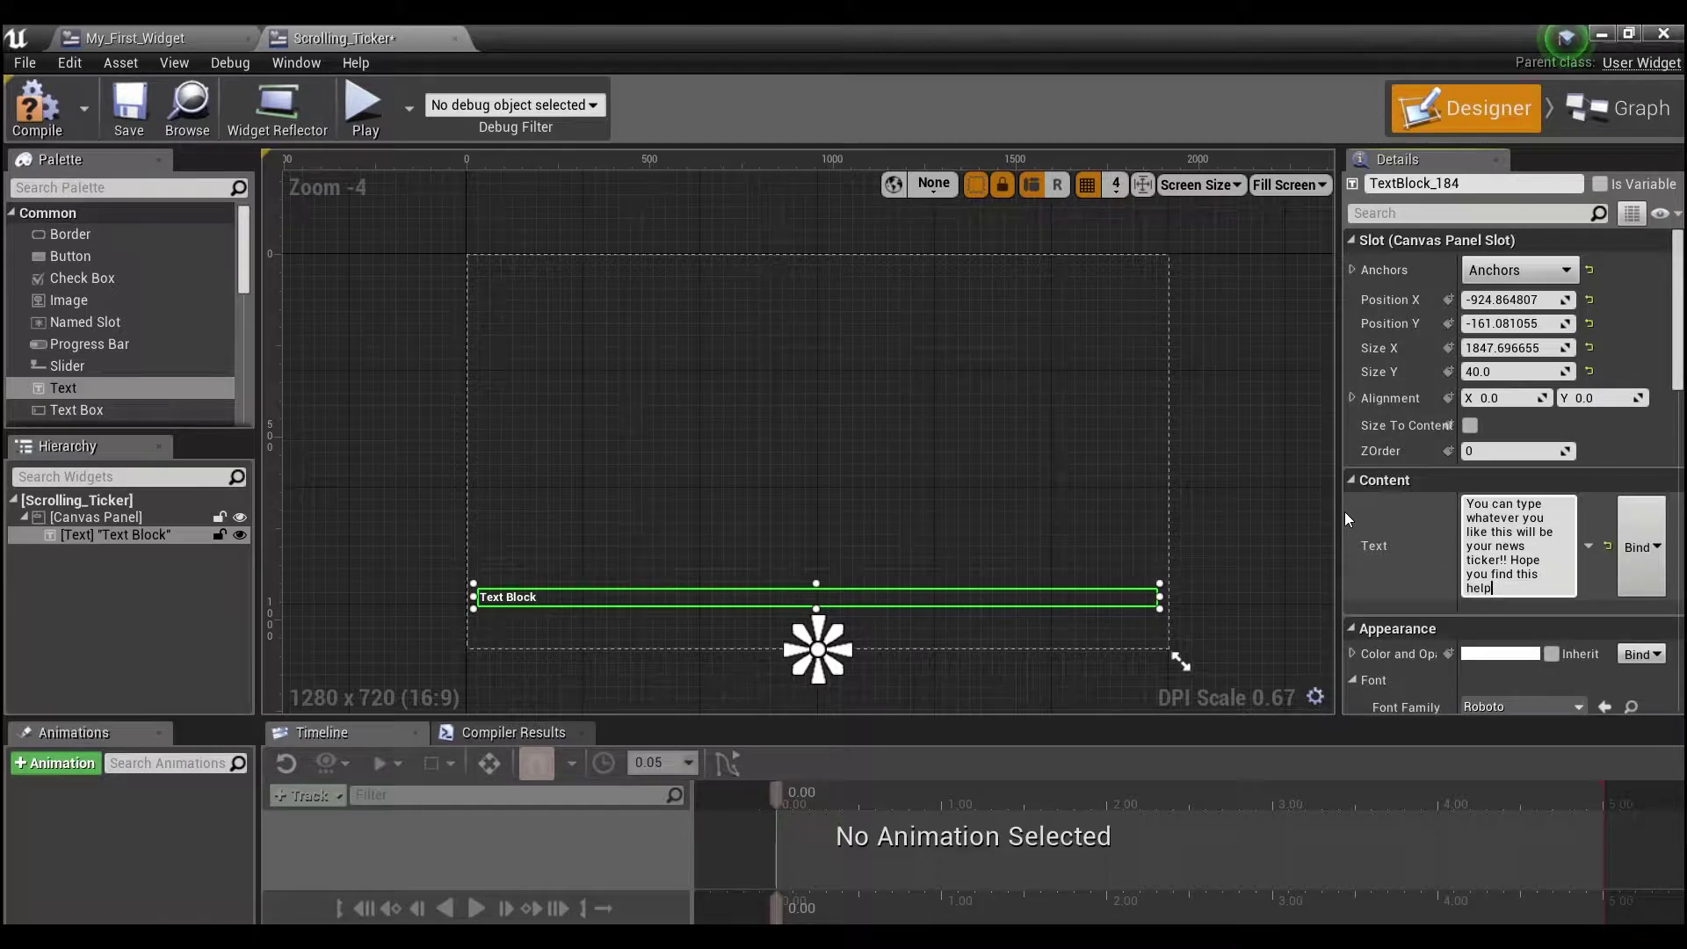
type("ful!.")
key("BackSpace")
left_click(1501, 655)
Colour the ticker text green and set its font size to 36.
left_click_drag(1230, 532, 1106, 611)
left_click(1354, 868)
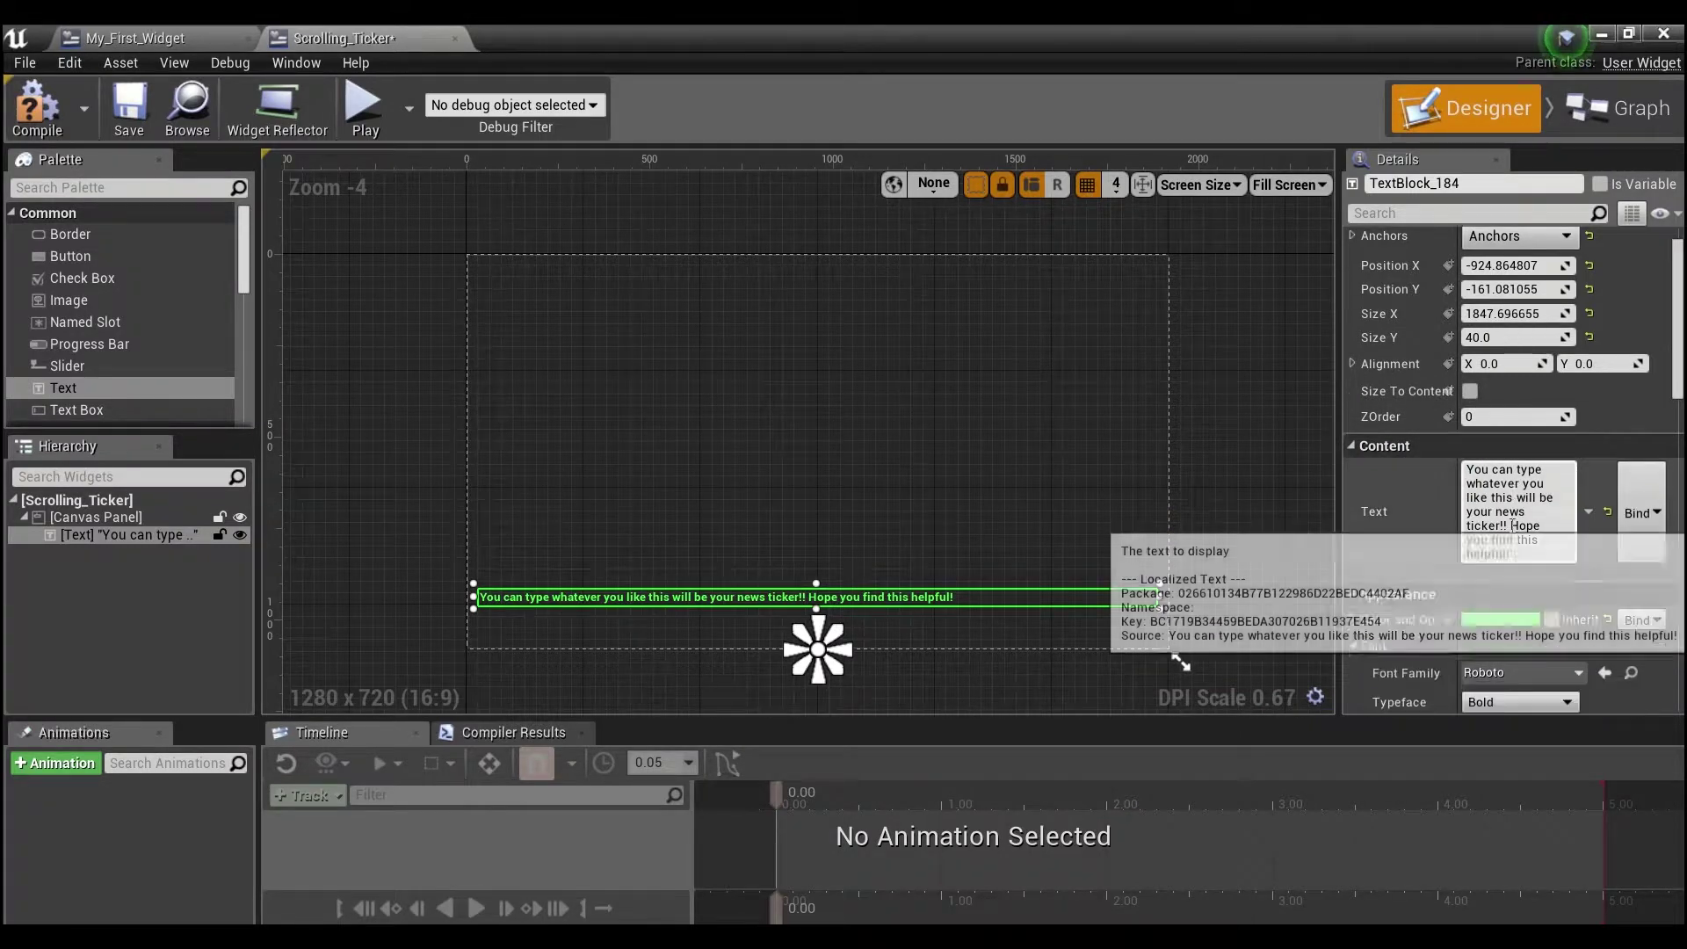
scroll(1493, 650, "down", 2)
left_click(1497, 694)
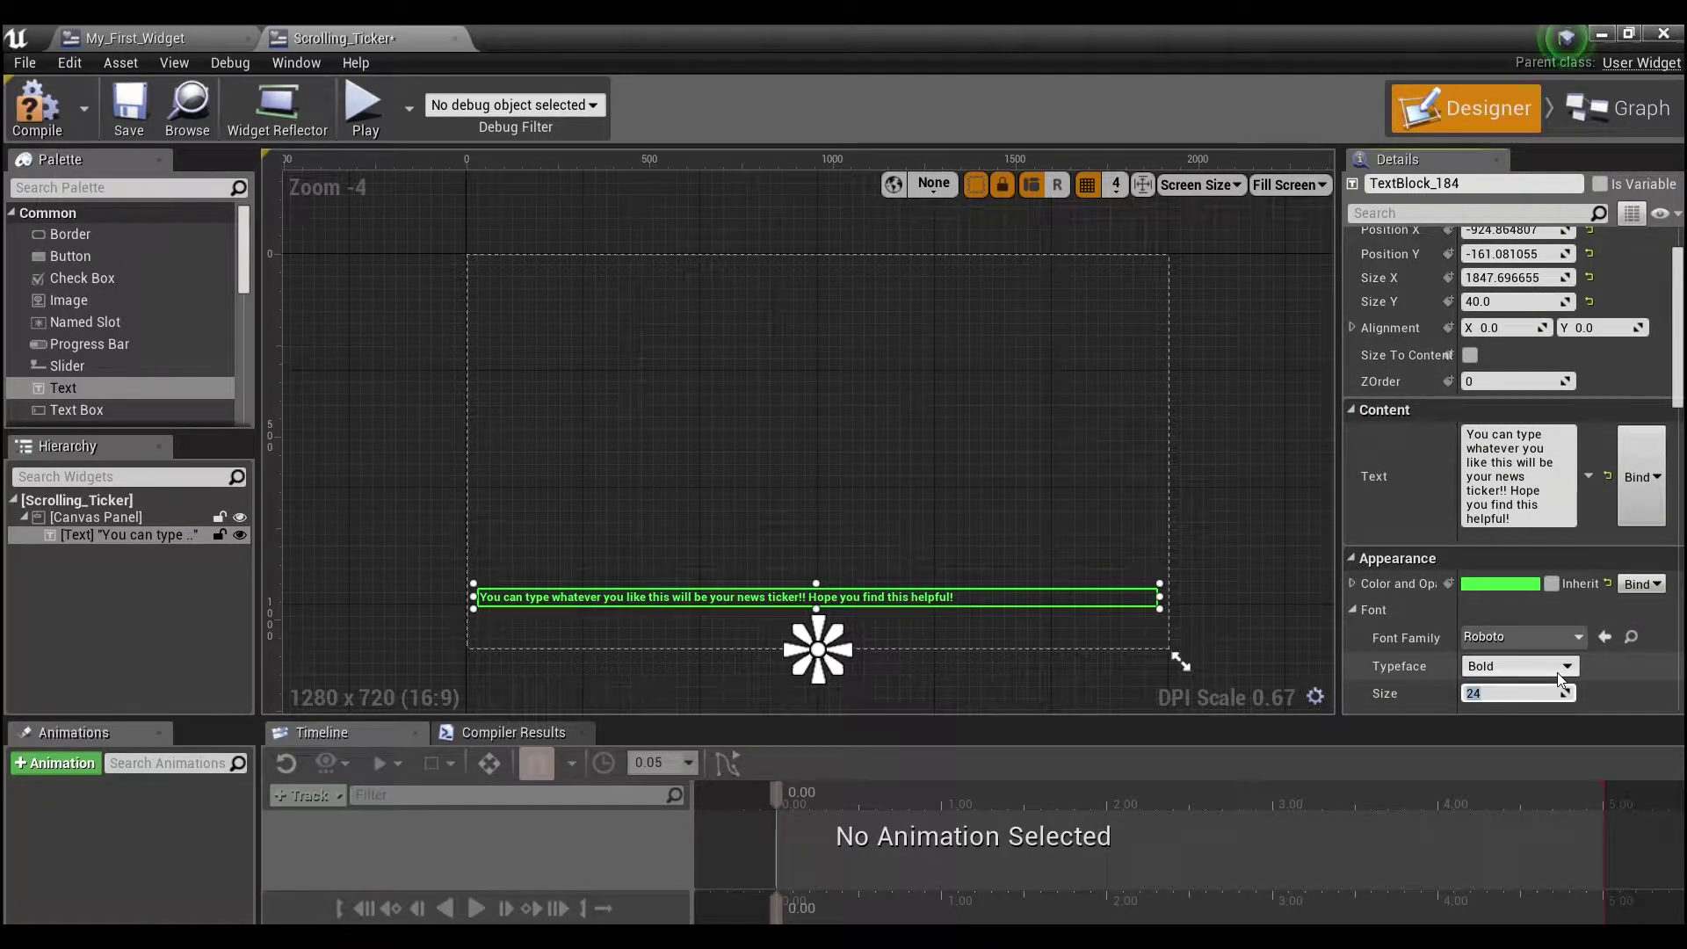
key("Return")
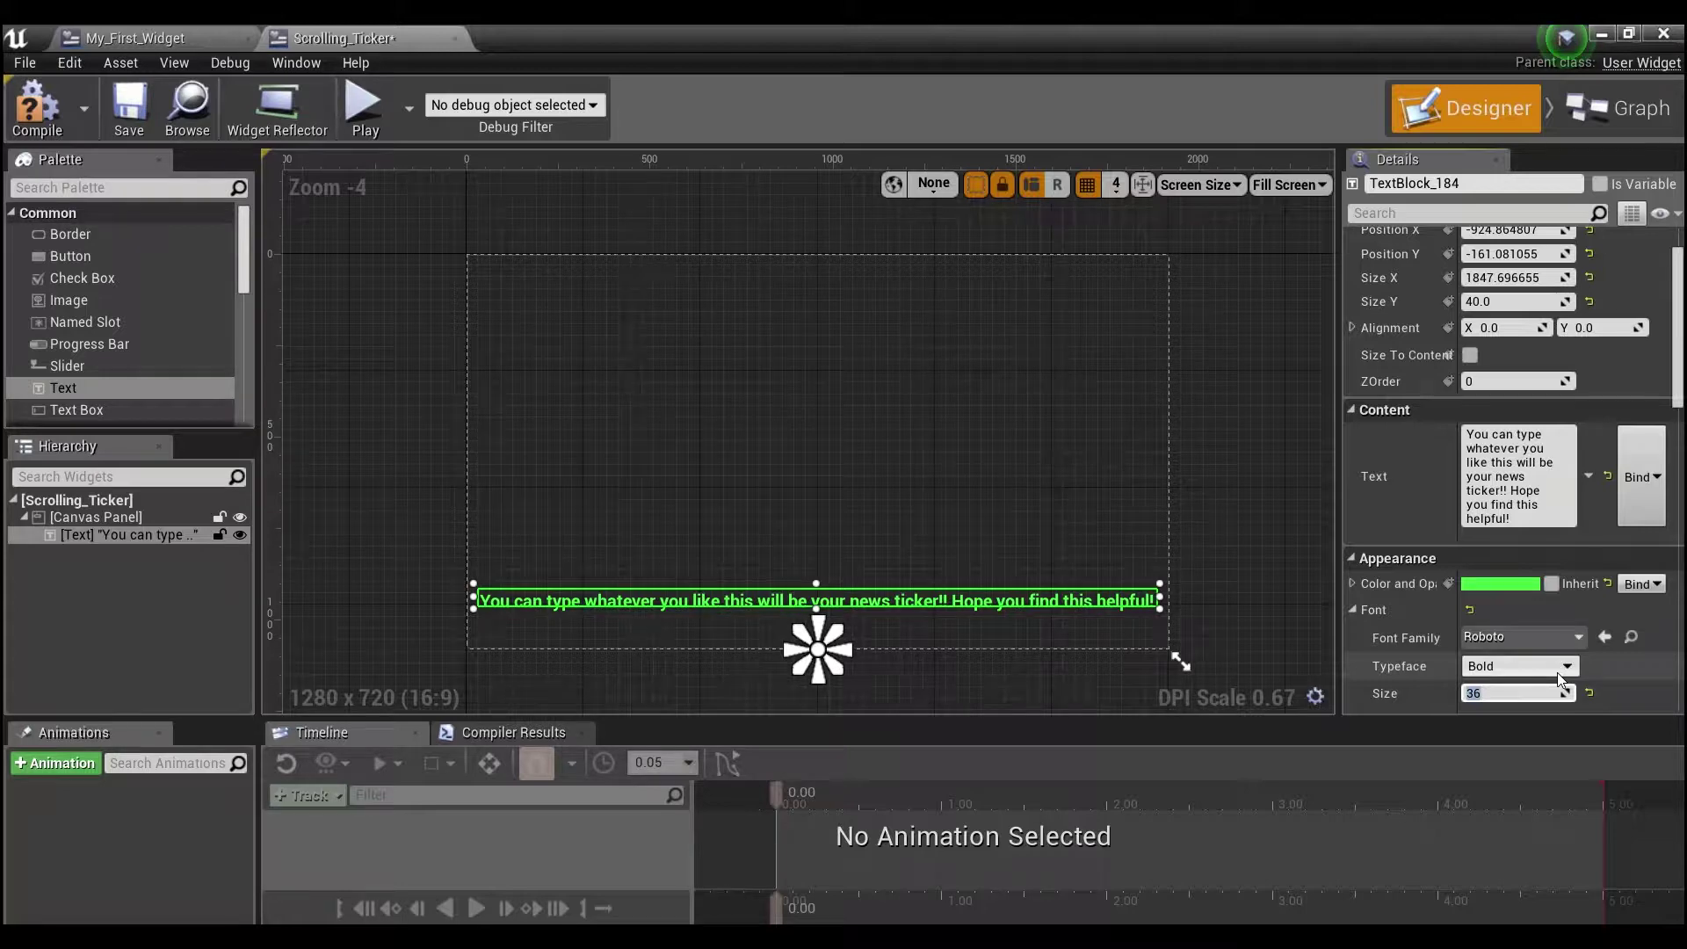
Make the text block taller and slide it toward the canvas's right edge.
left_click_drag(817, 608, 817, 622)
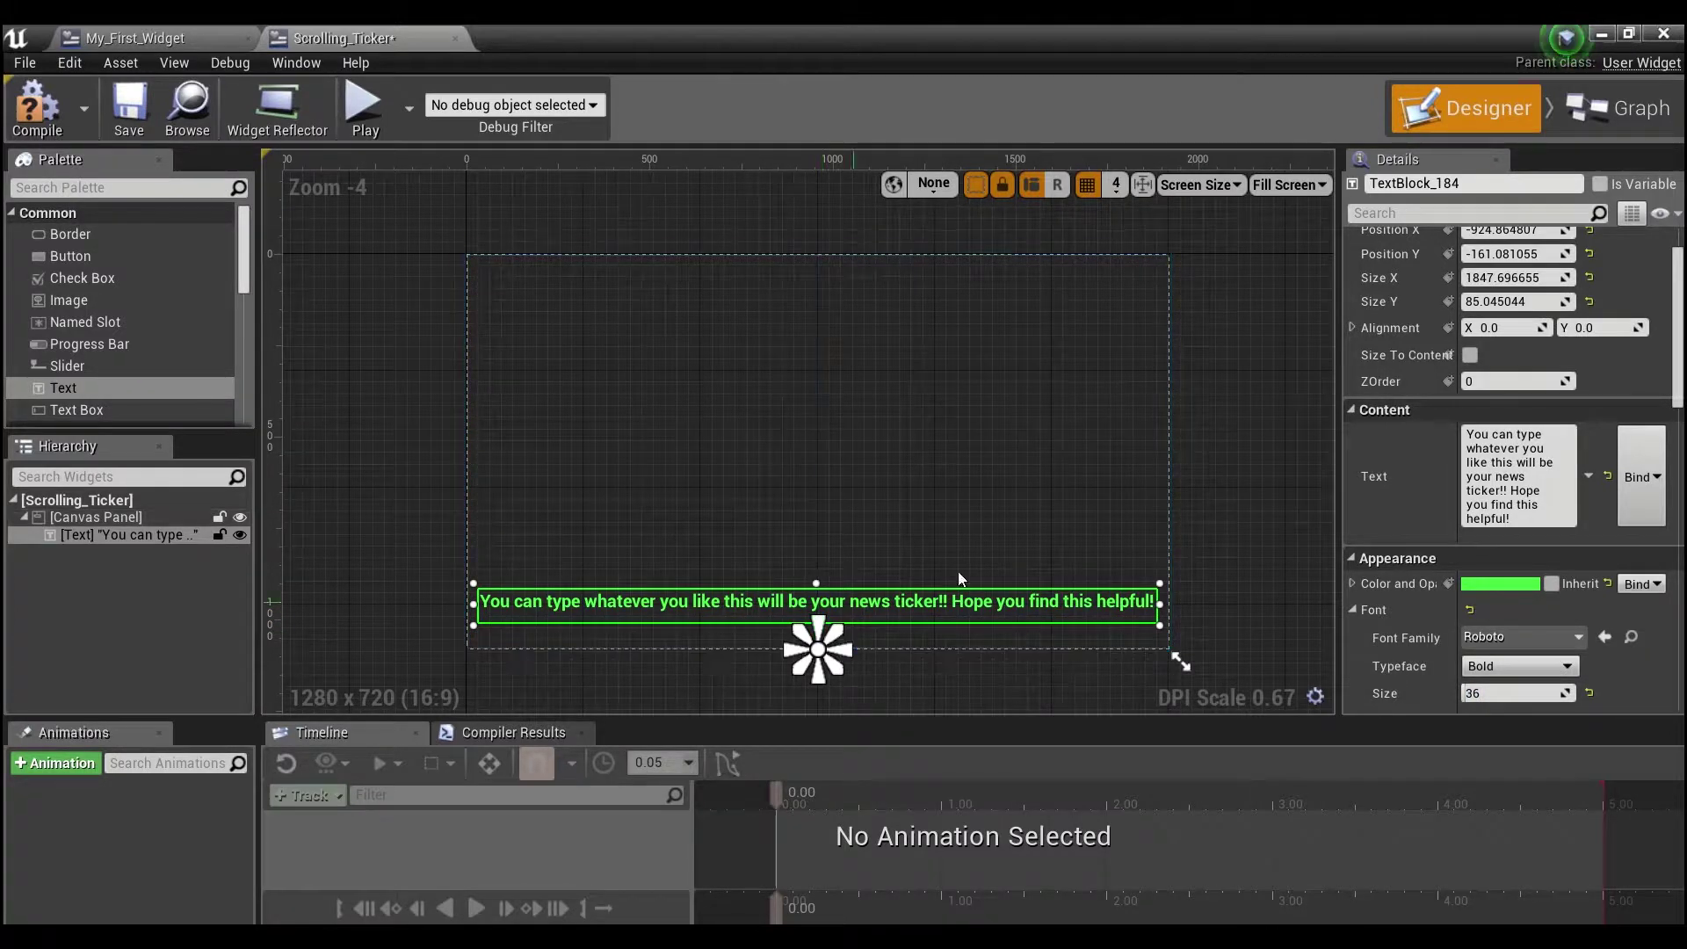
scroll(1506, 601, "down", 2)
scroll(1510, 599, "down", 5)
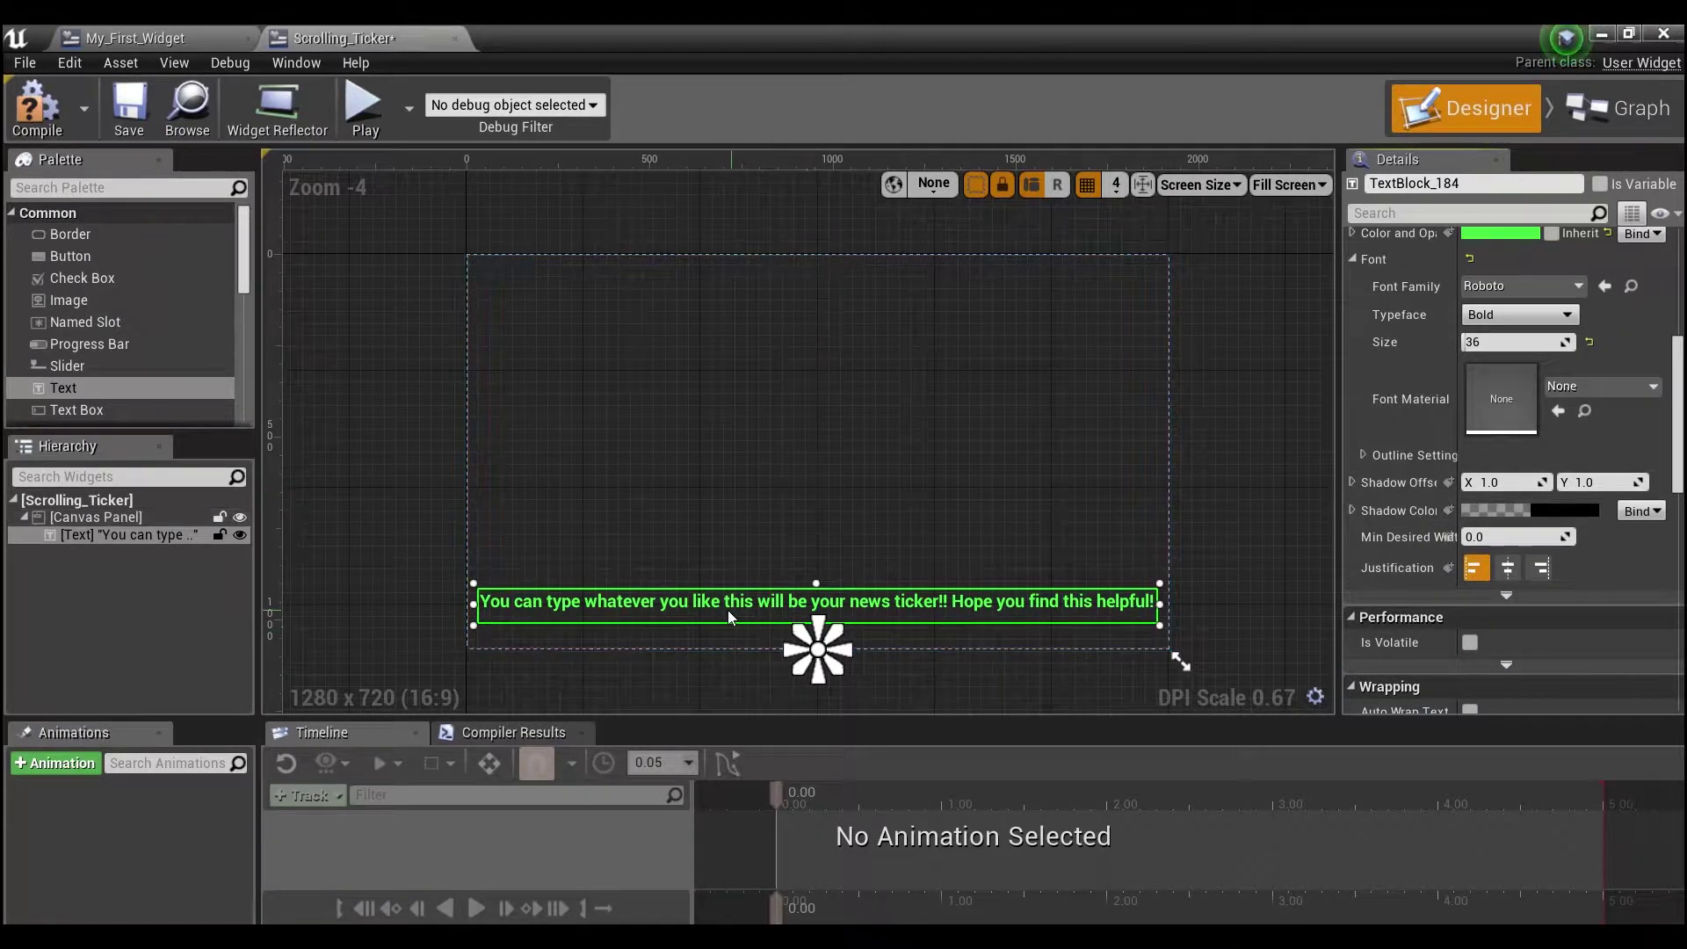
right_click_drag(945, 429, 903, 358)
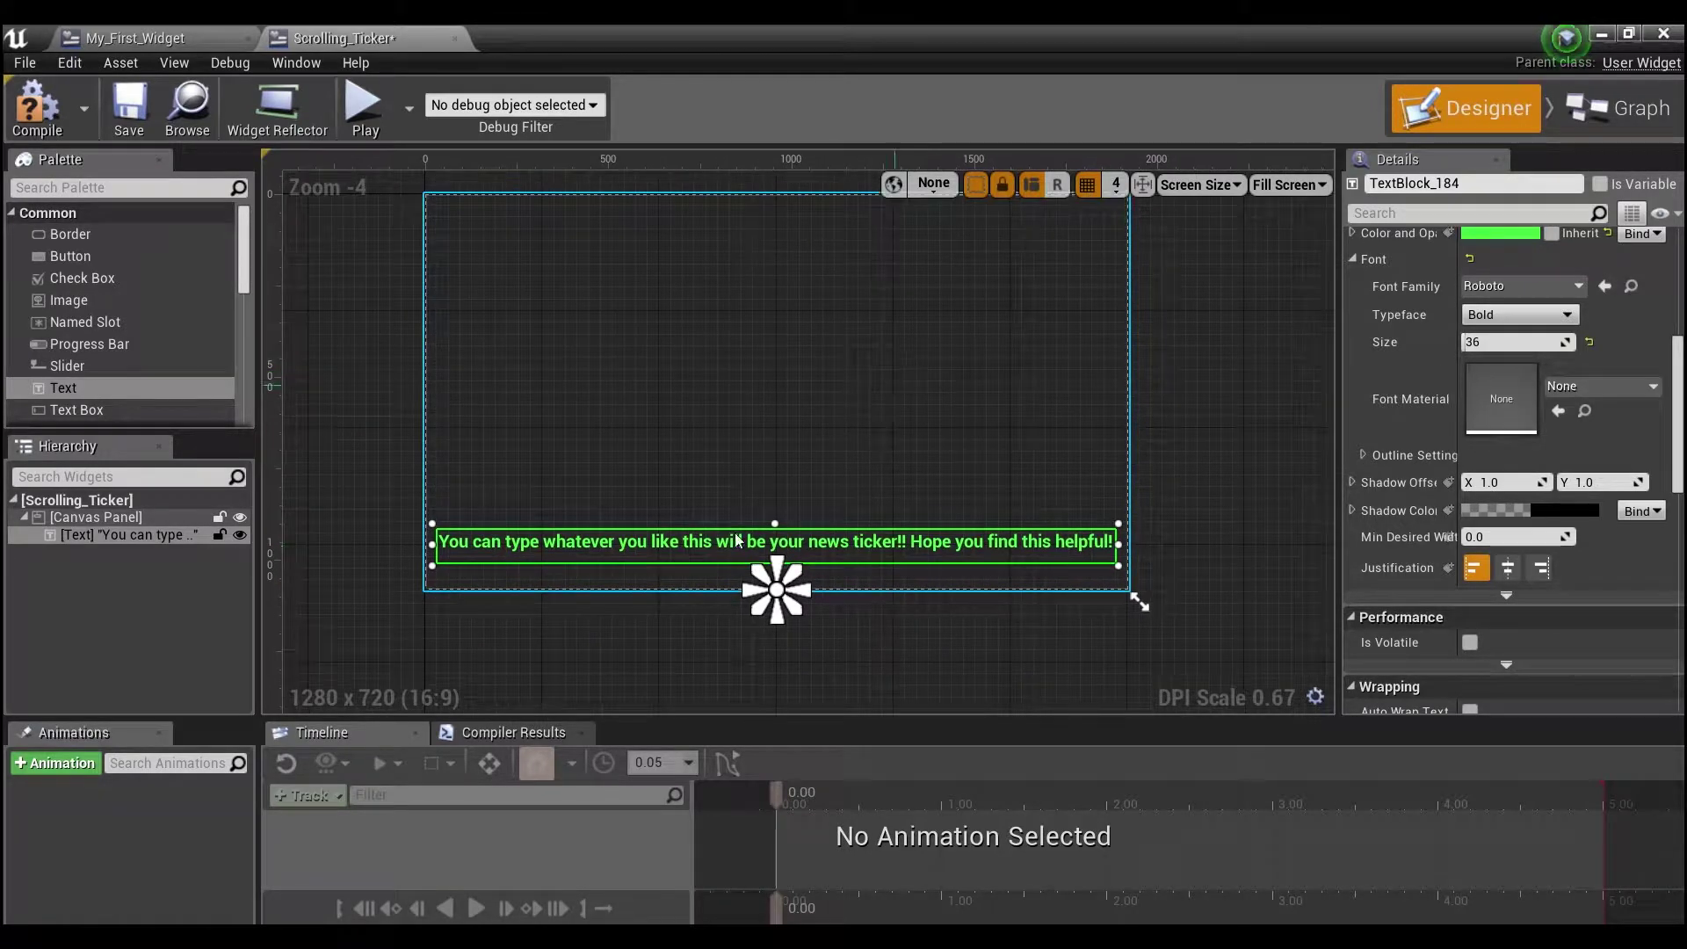
left_click_drag(457, 551, 1158, 567)
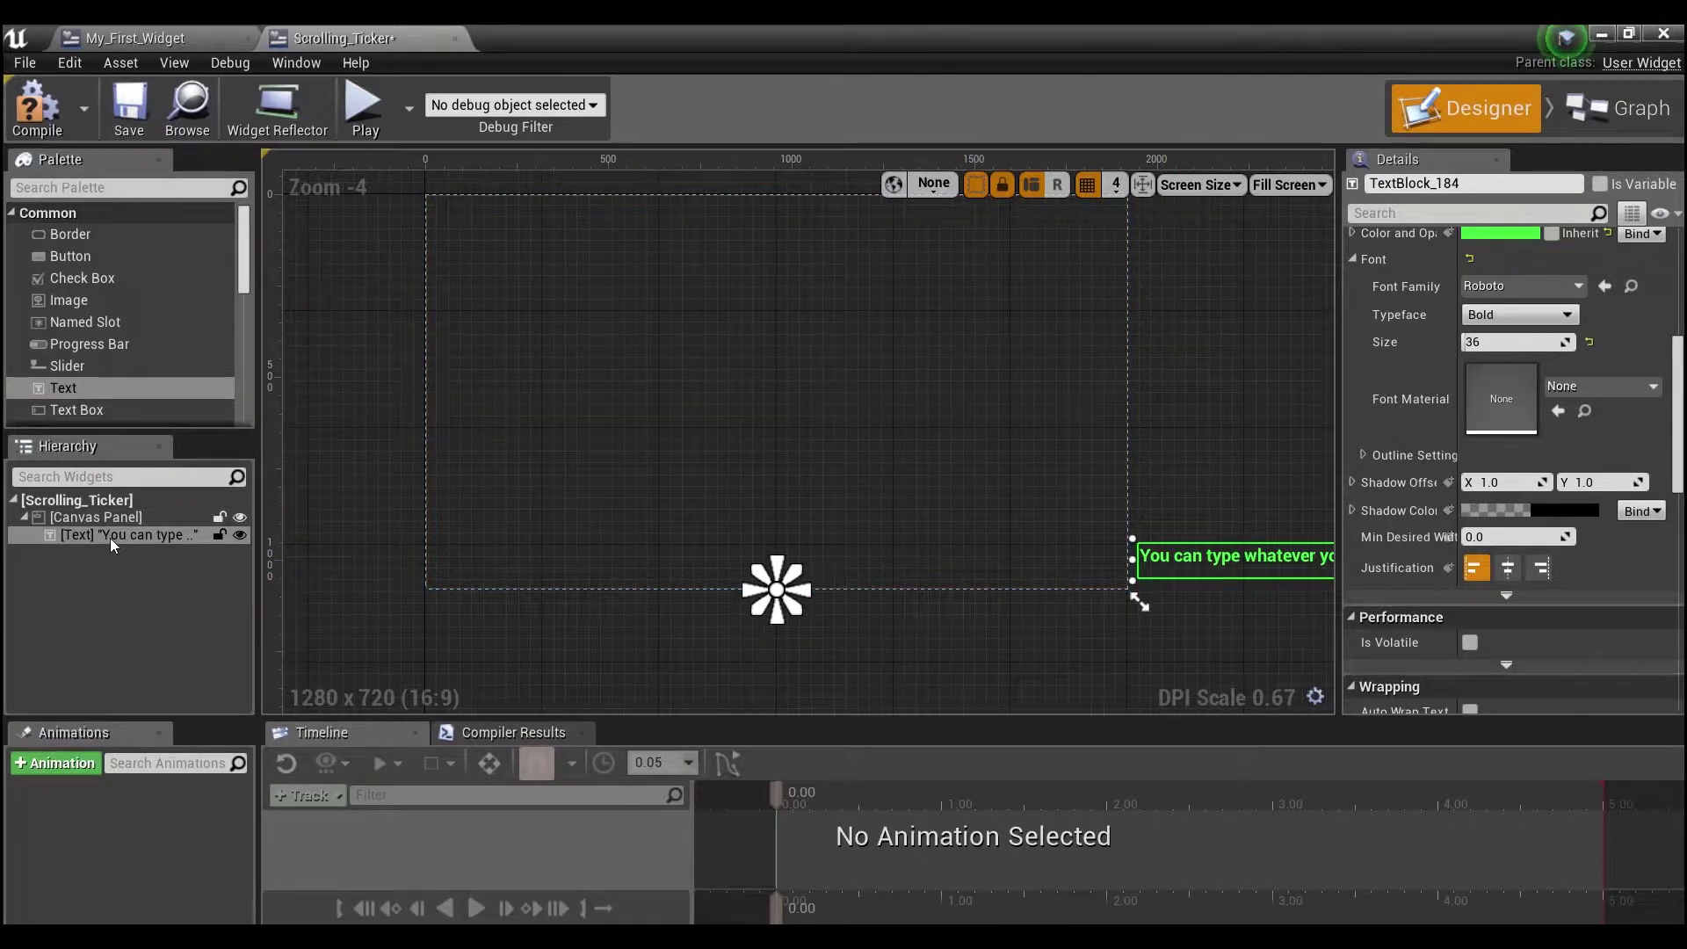
Rename the ticker Text Block widget to My News.
left_click(1475, 182)
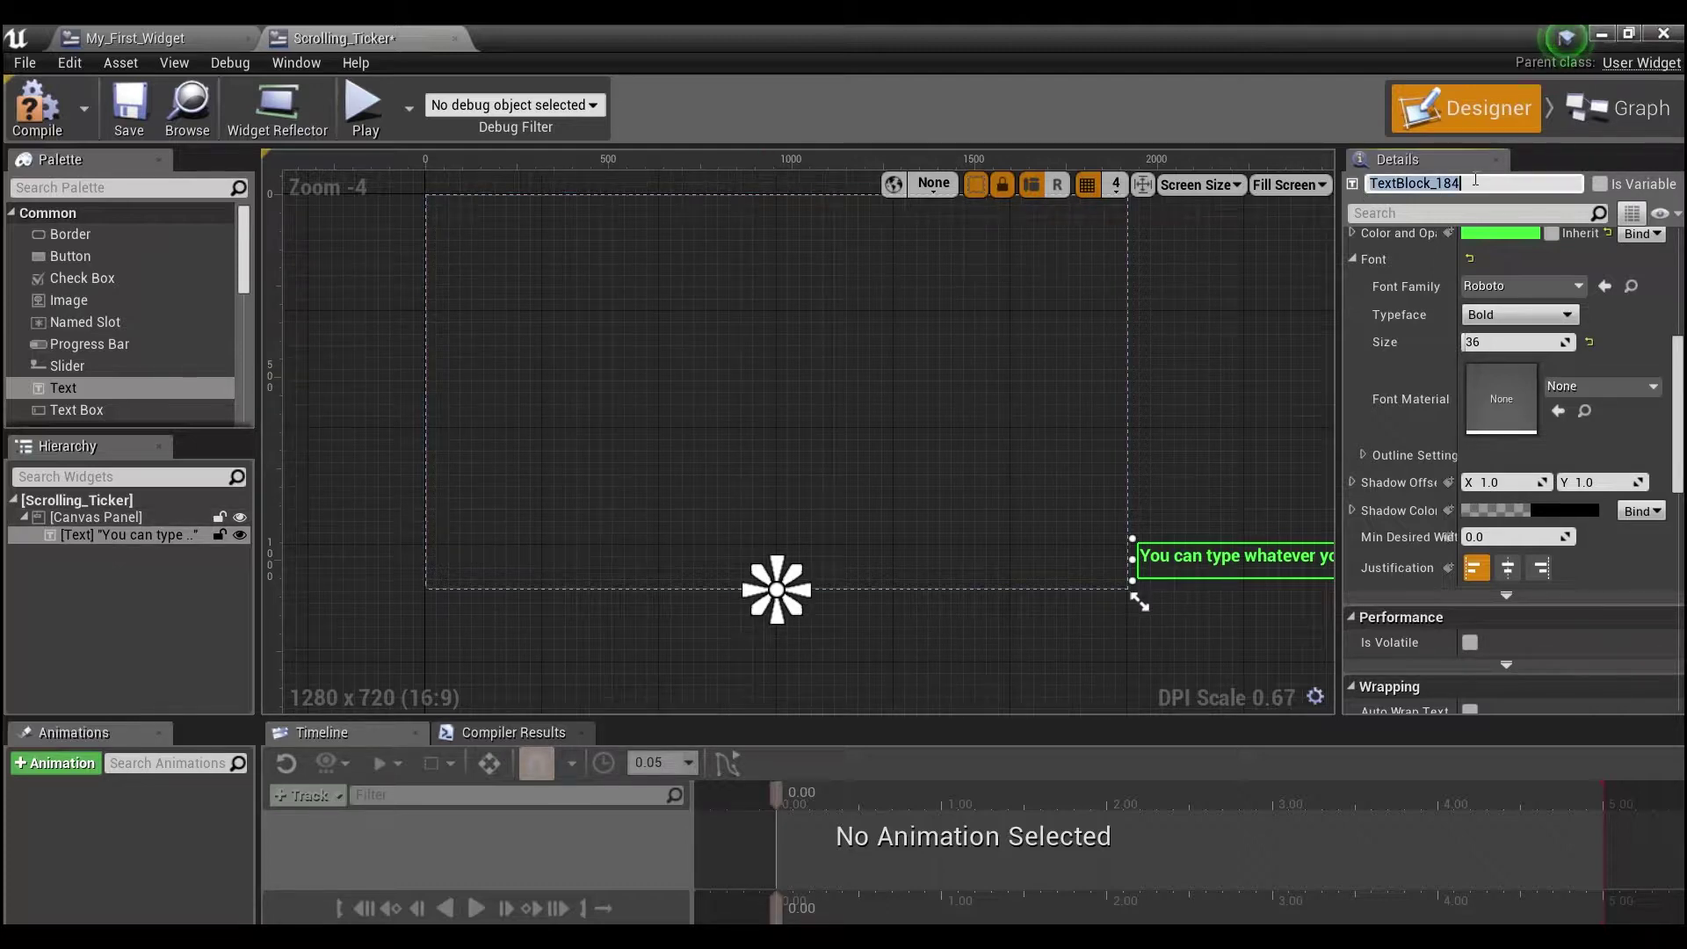
type("My")
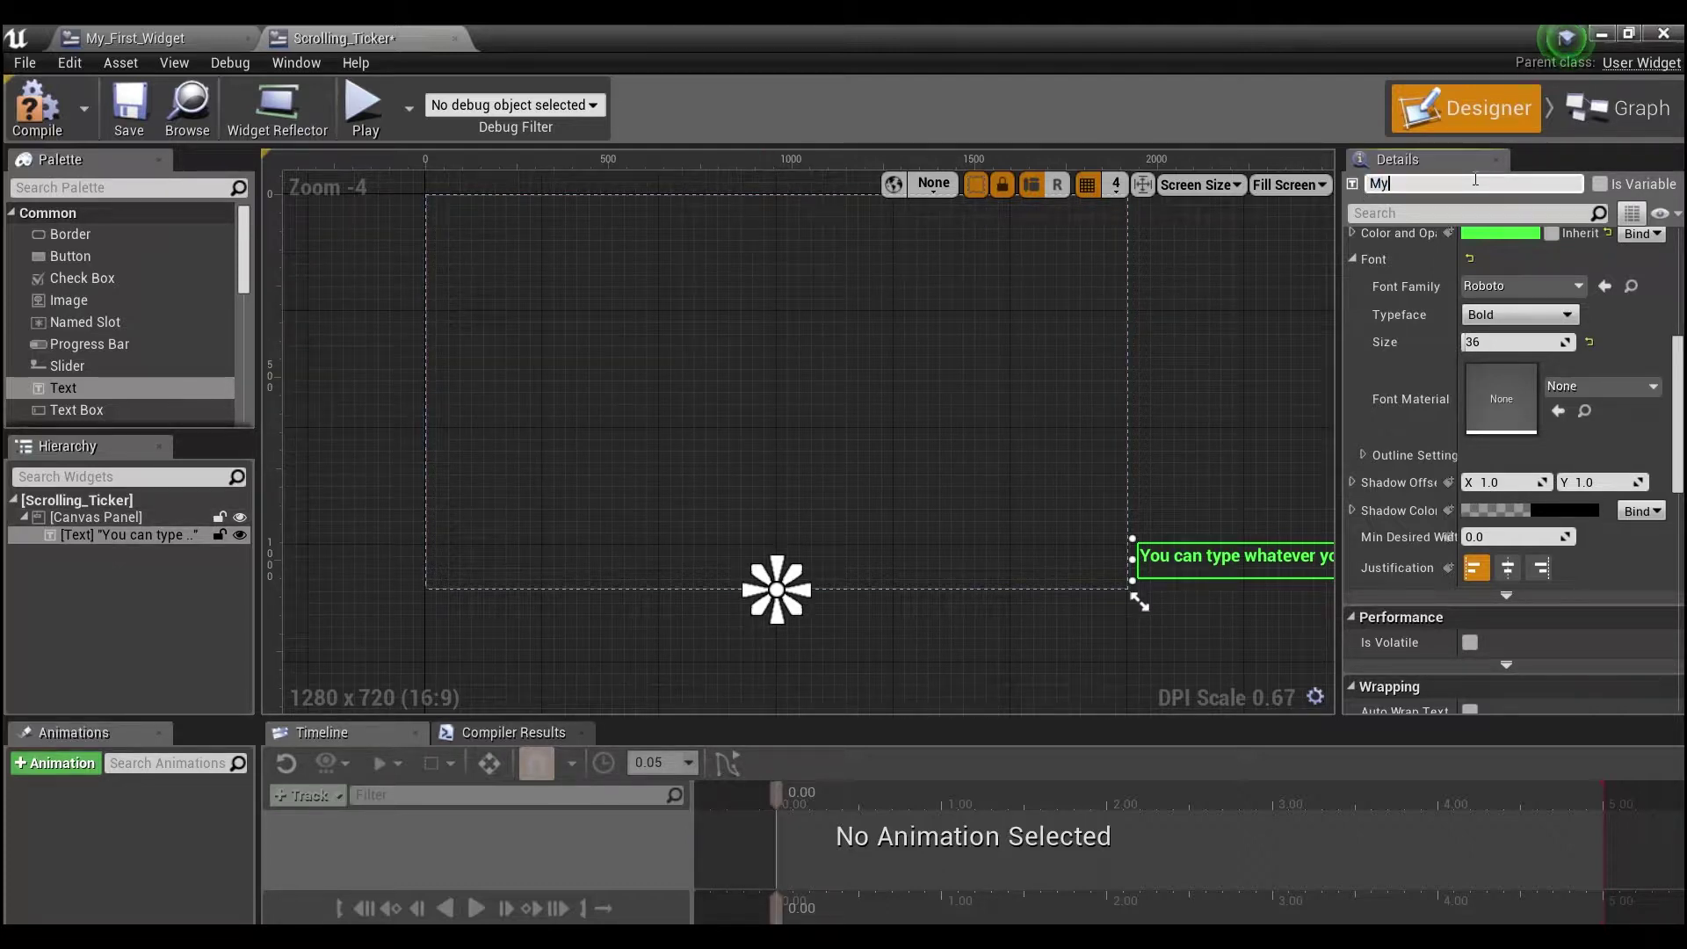
type(" News")
key("Return")
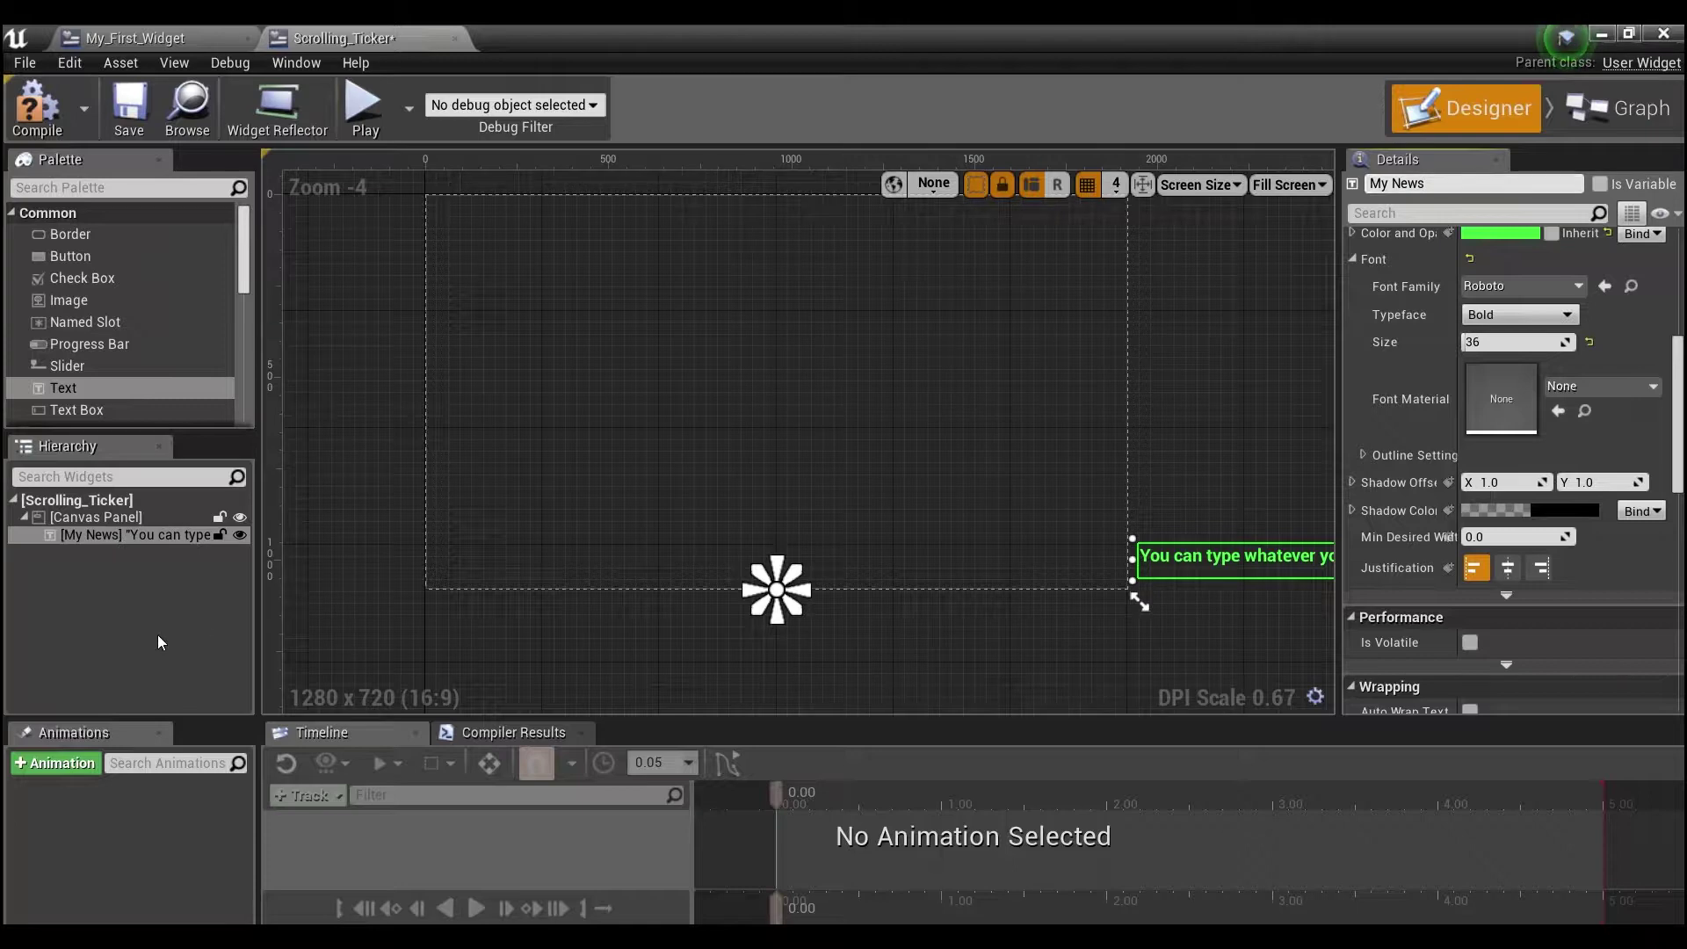
Add a new widget animation named Scroll and select it.
left_click(47, 762)
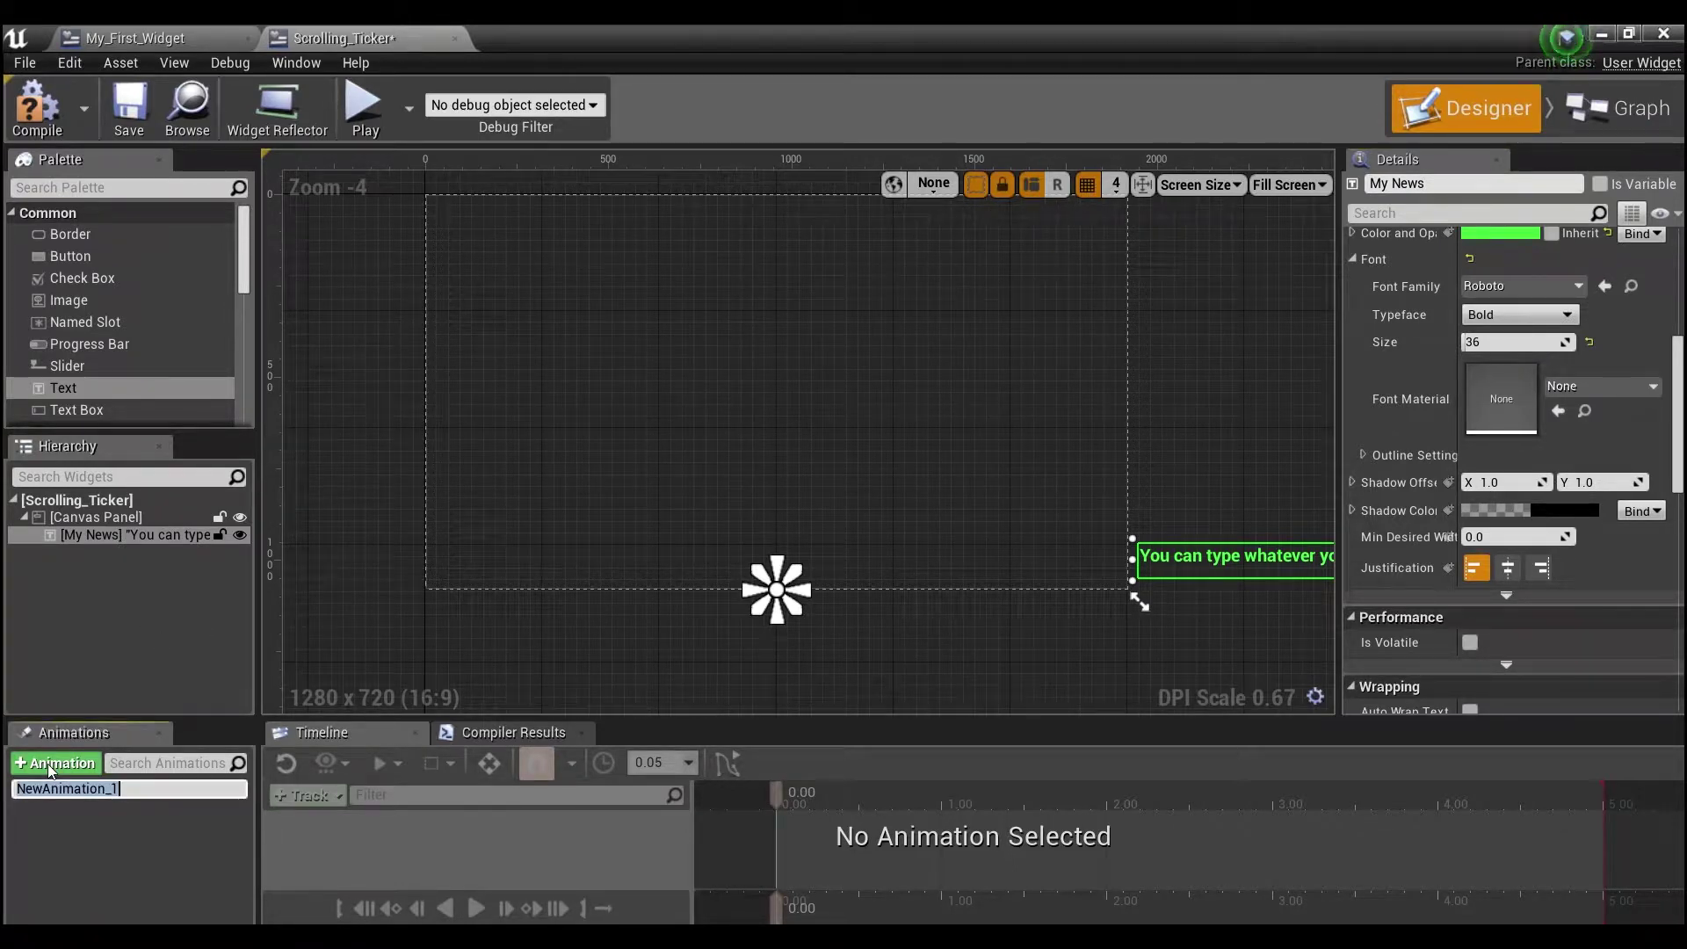
type("Scroll")
key("Return")
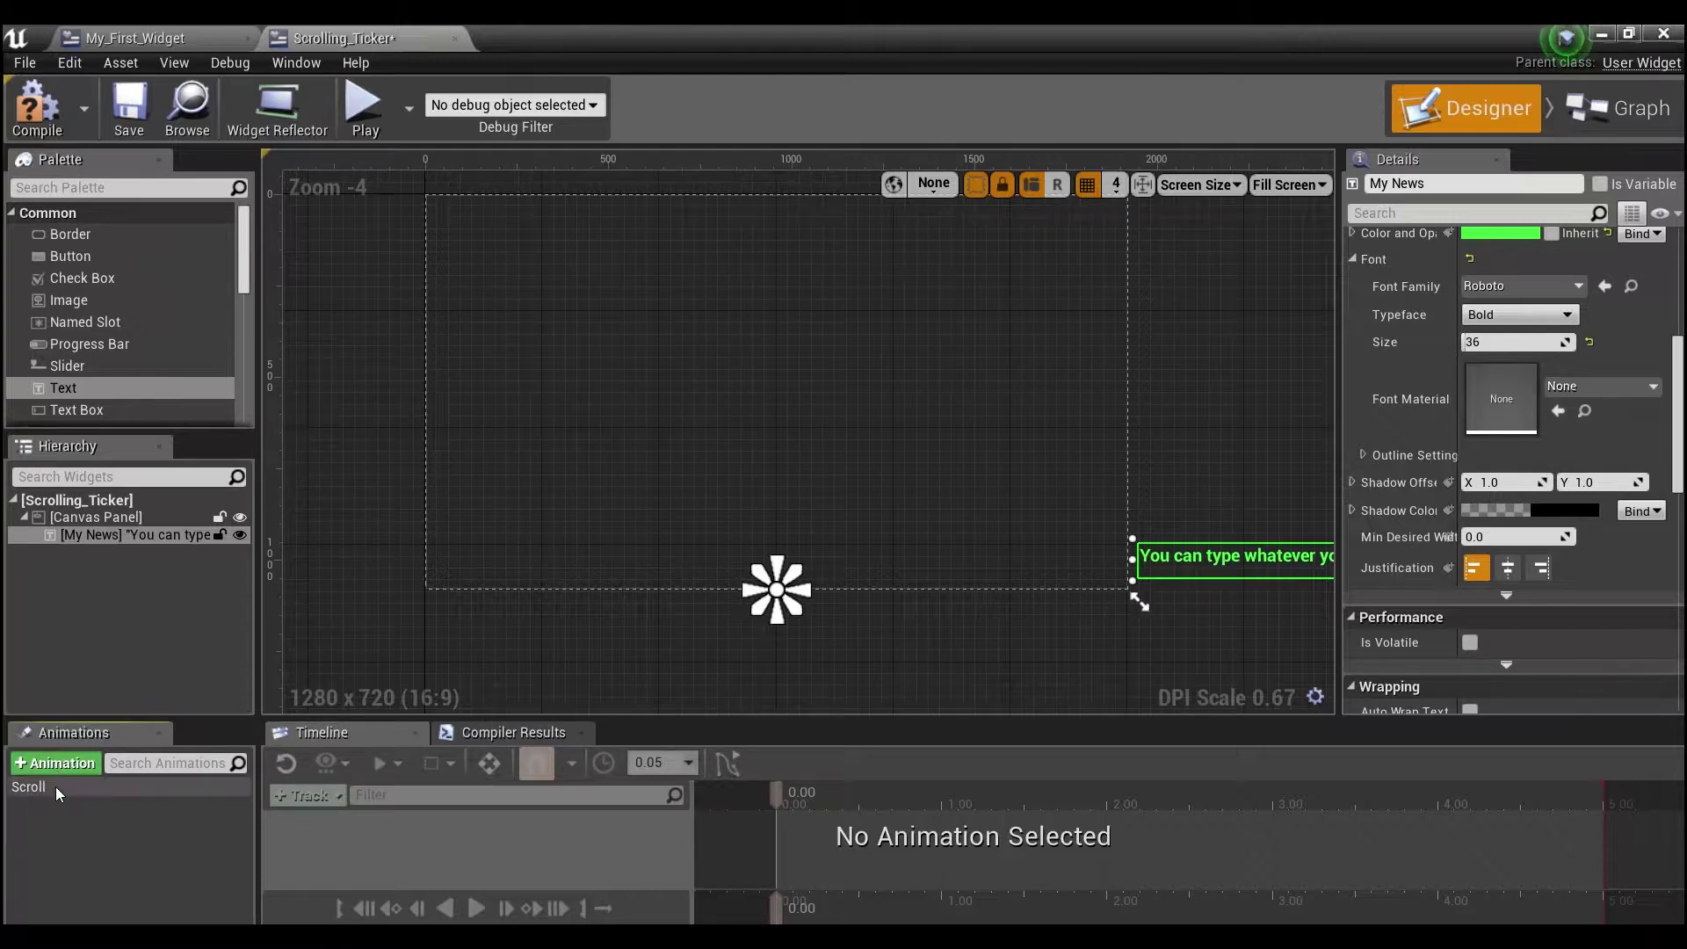
left_click(56, 787)
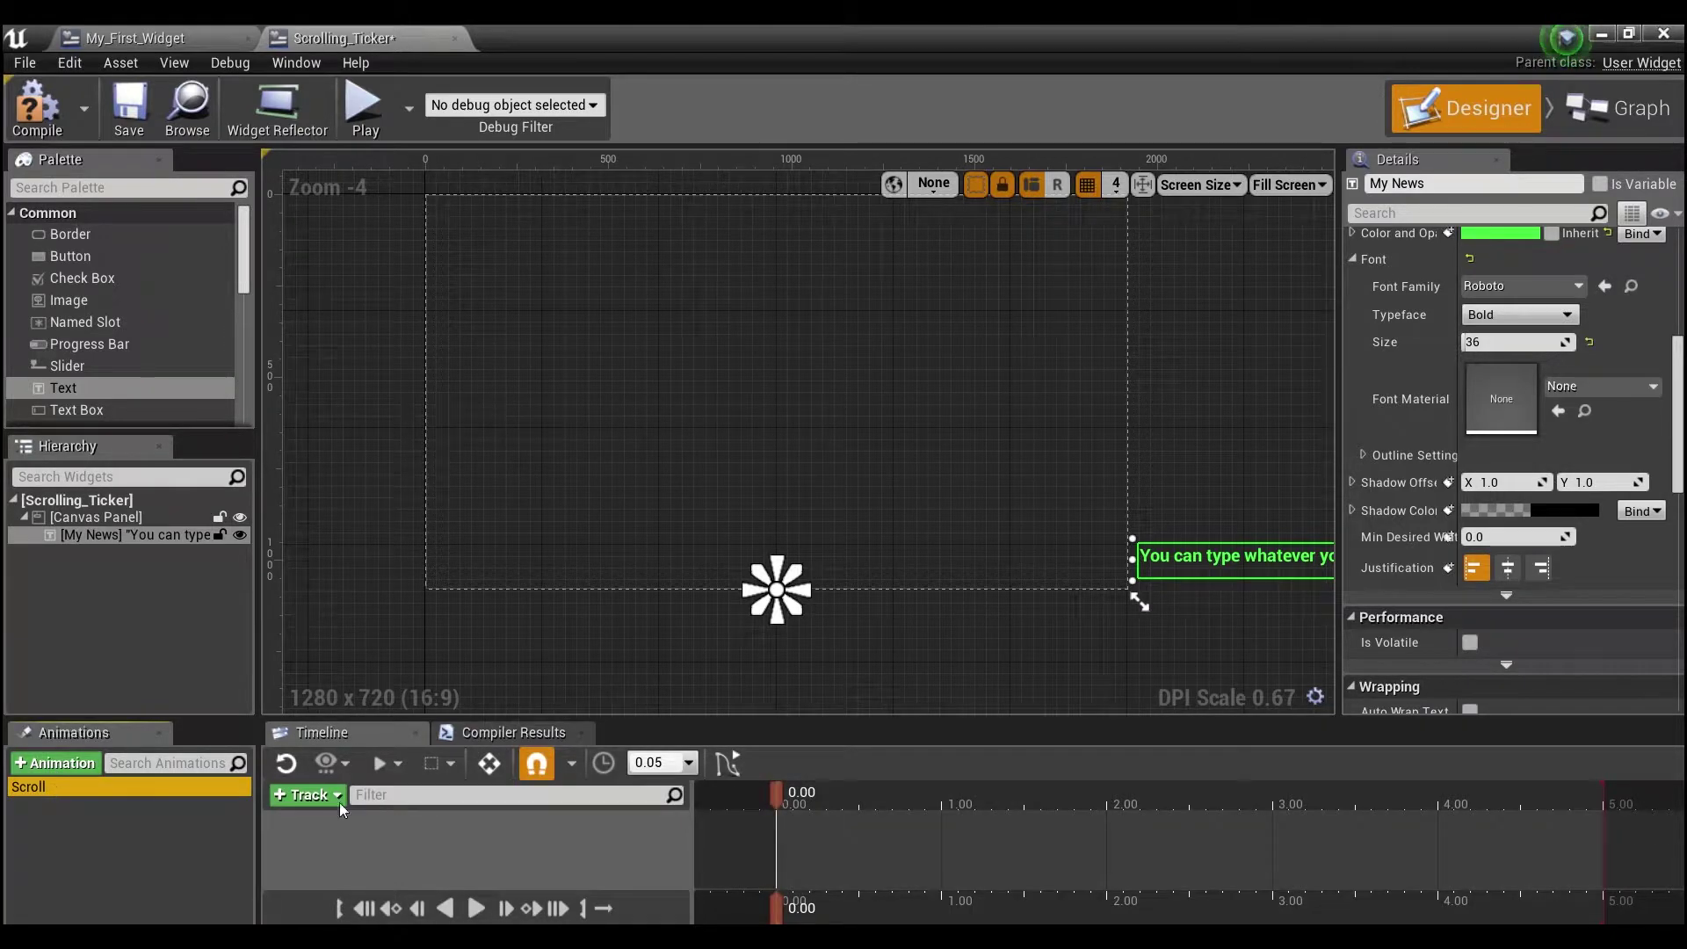
Add a My News track to Scroll with a Transform sub-track.
left_click(307, 796)
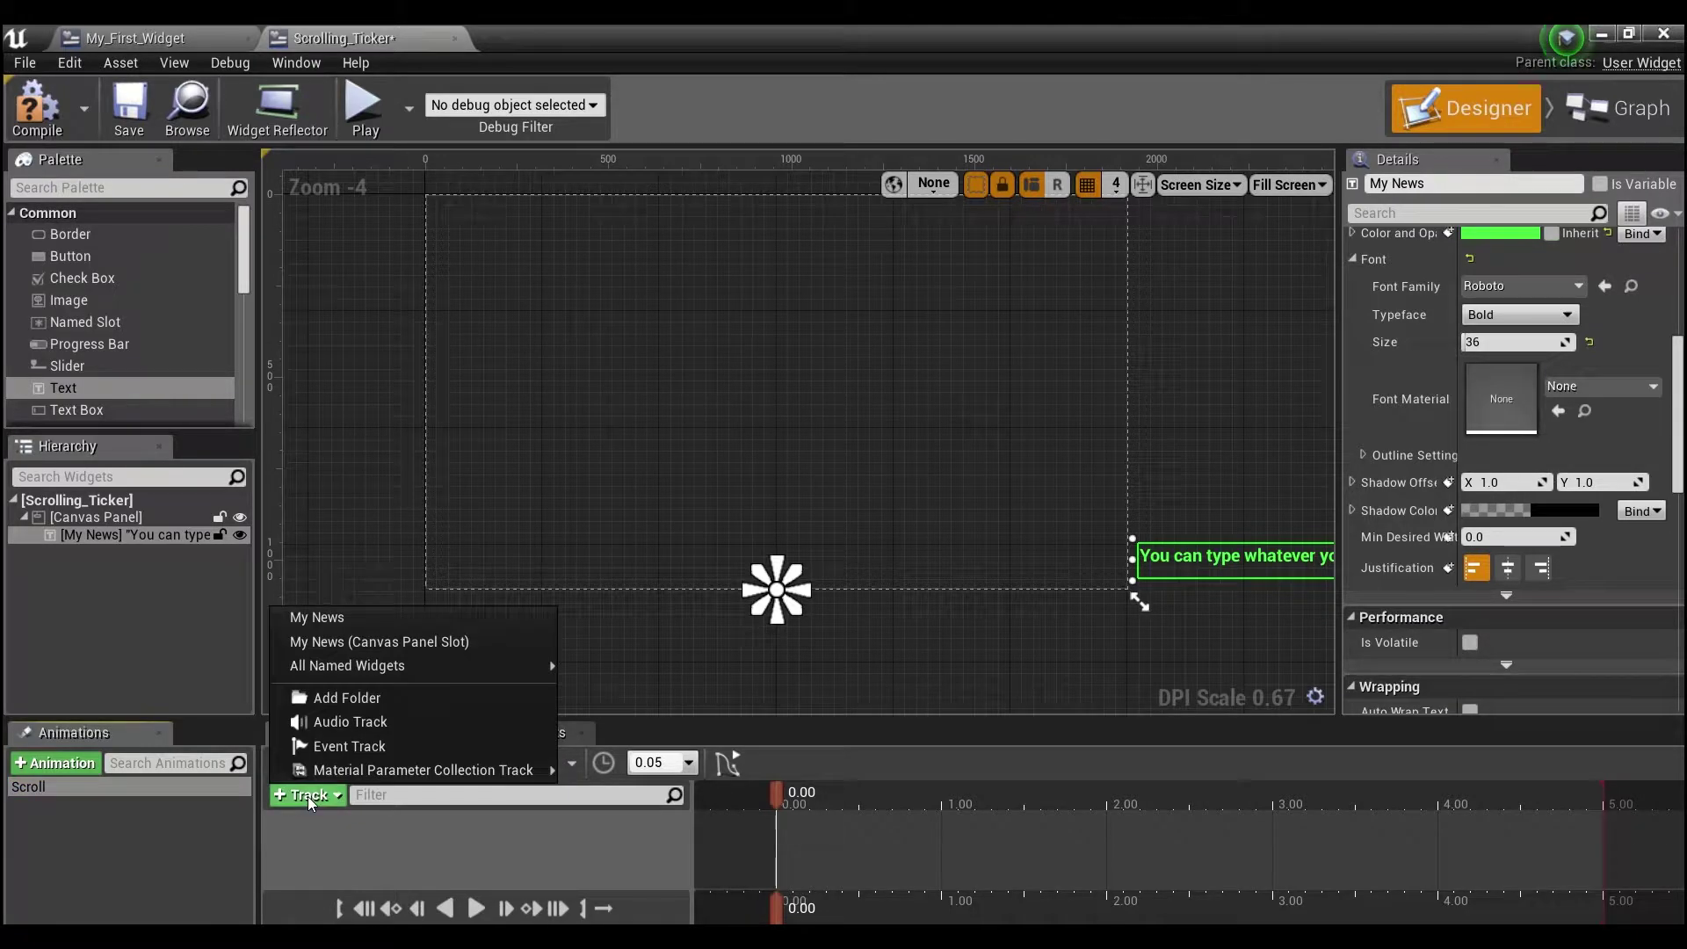
left_click(332, 619)
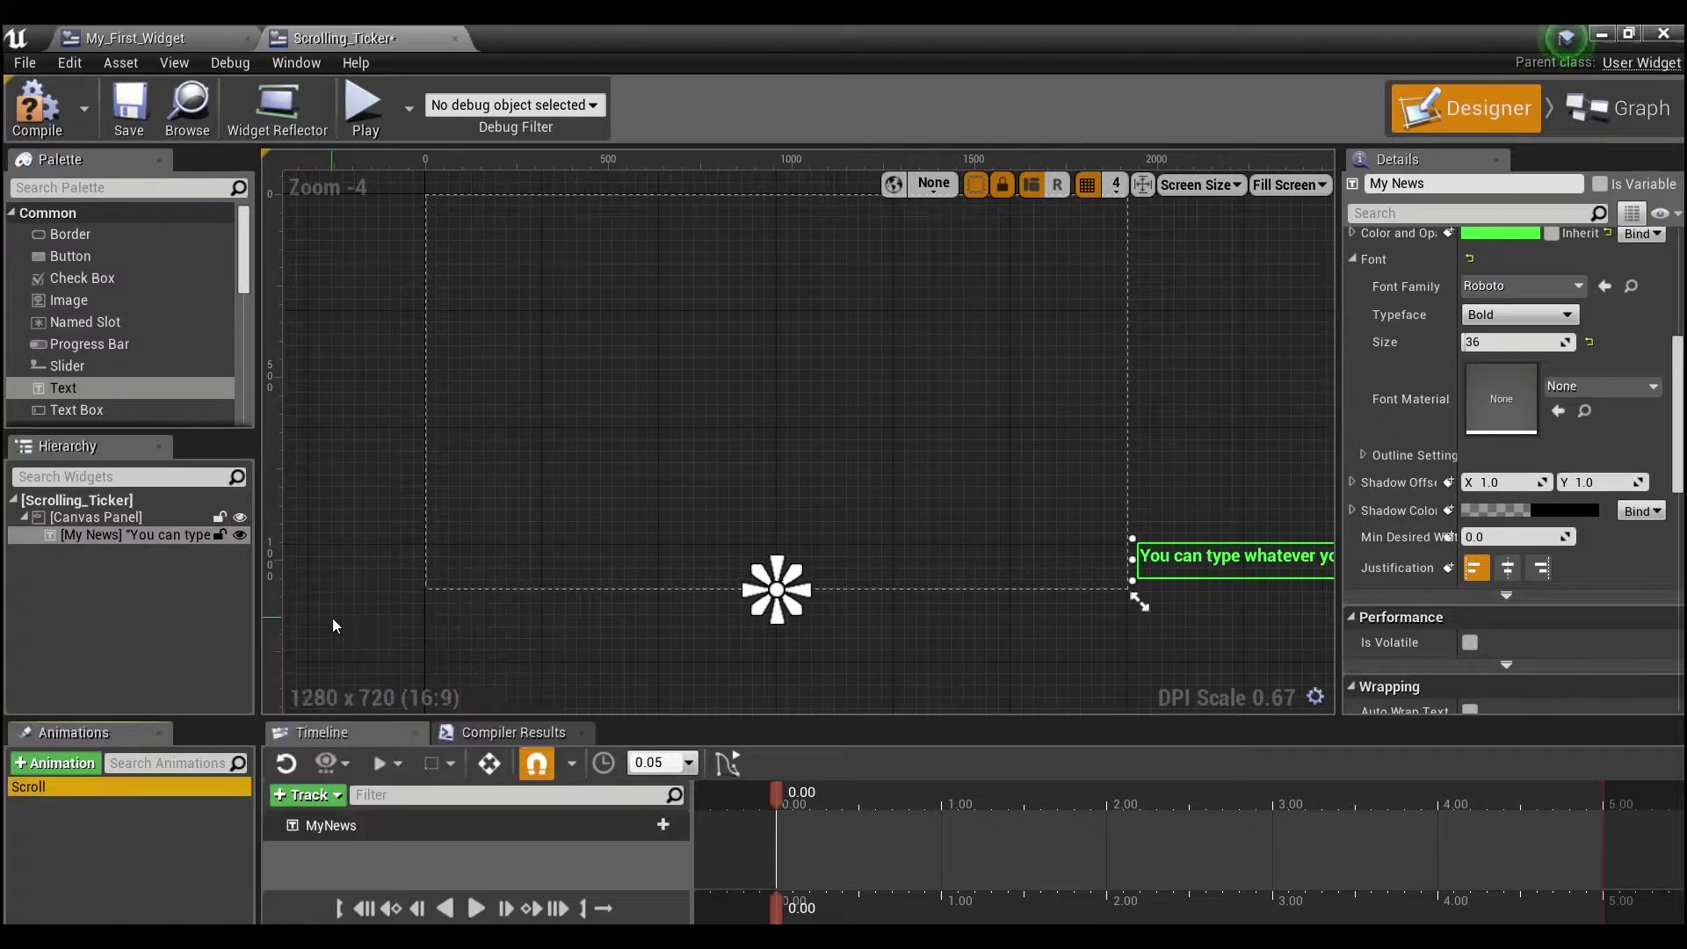
left_click(634, 824)
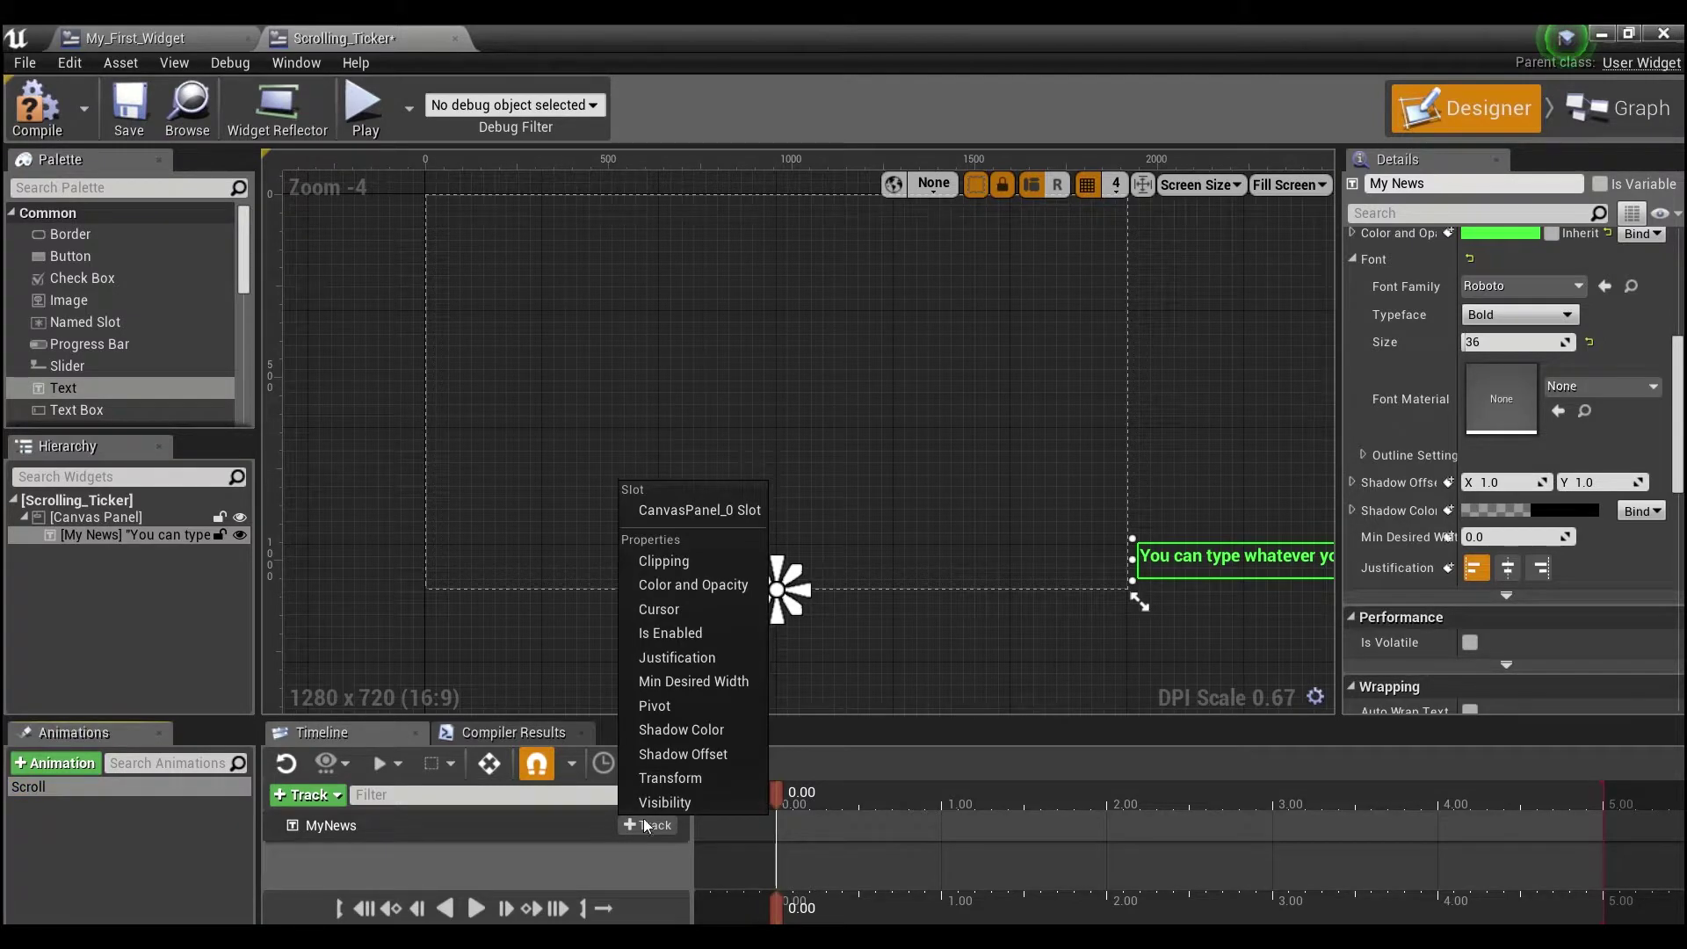
left_click(679, 777)
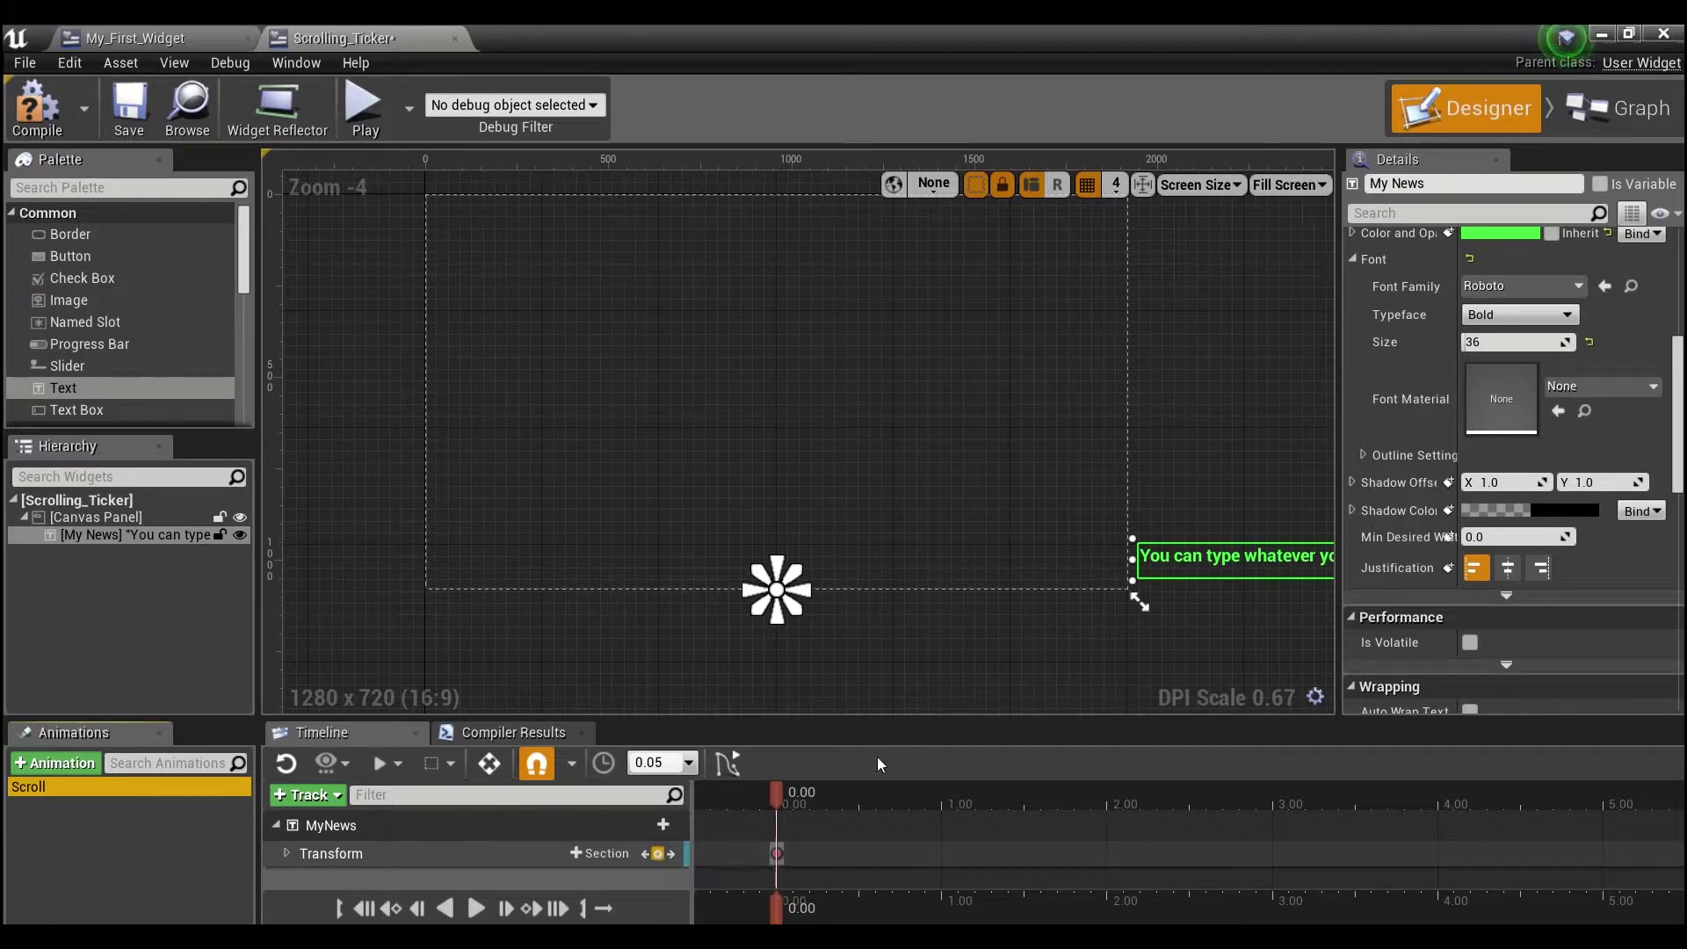
Expand Transform > Translation and key Translation X at 0.0.
right_click_drag(1200, 601, 805, 561)
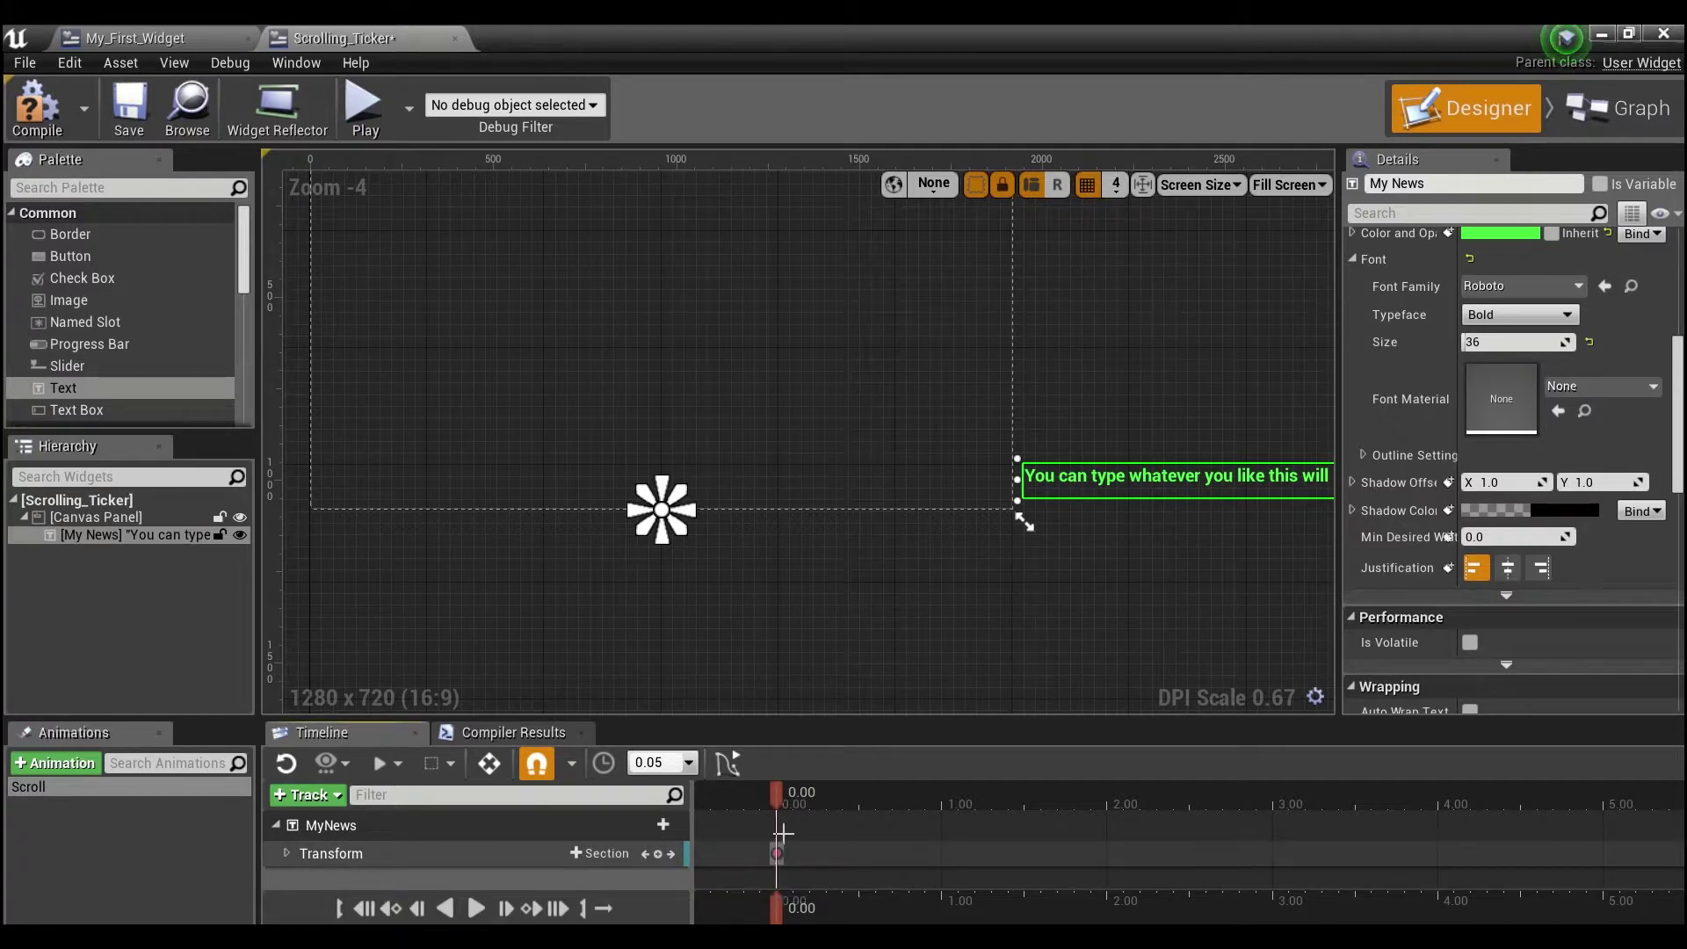
left_click(284, 853)
scroll(340, 861, "down", 1)
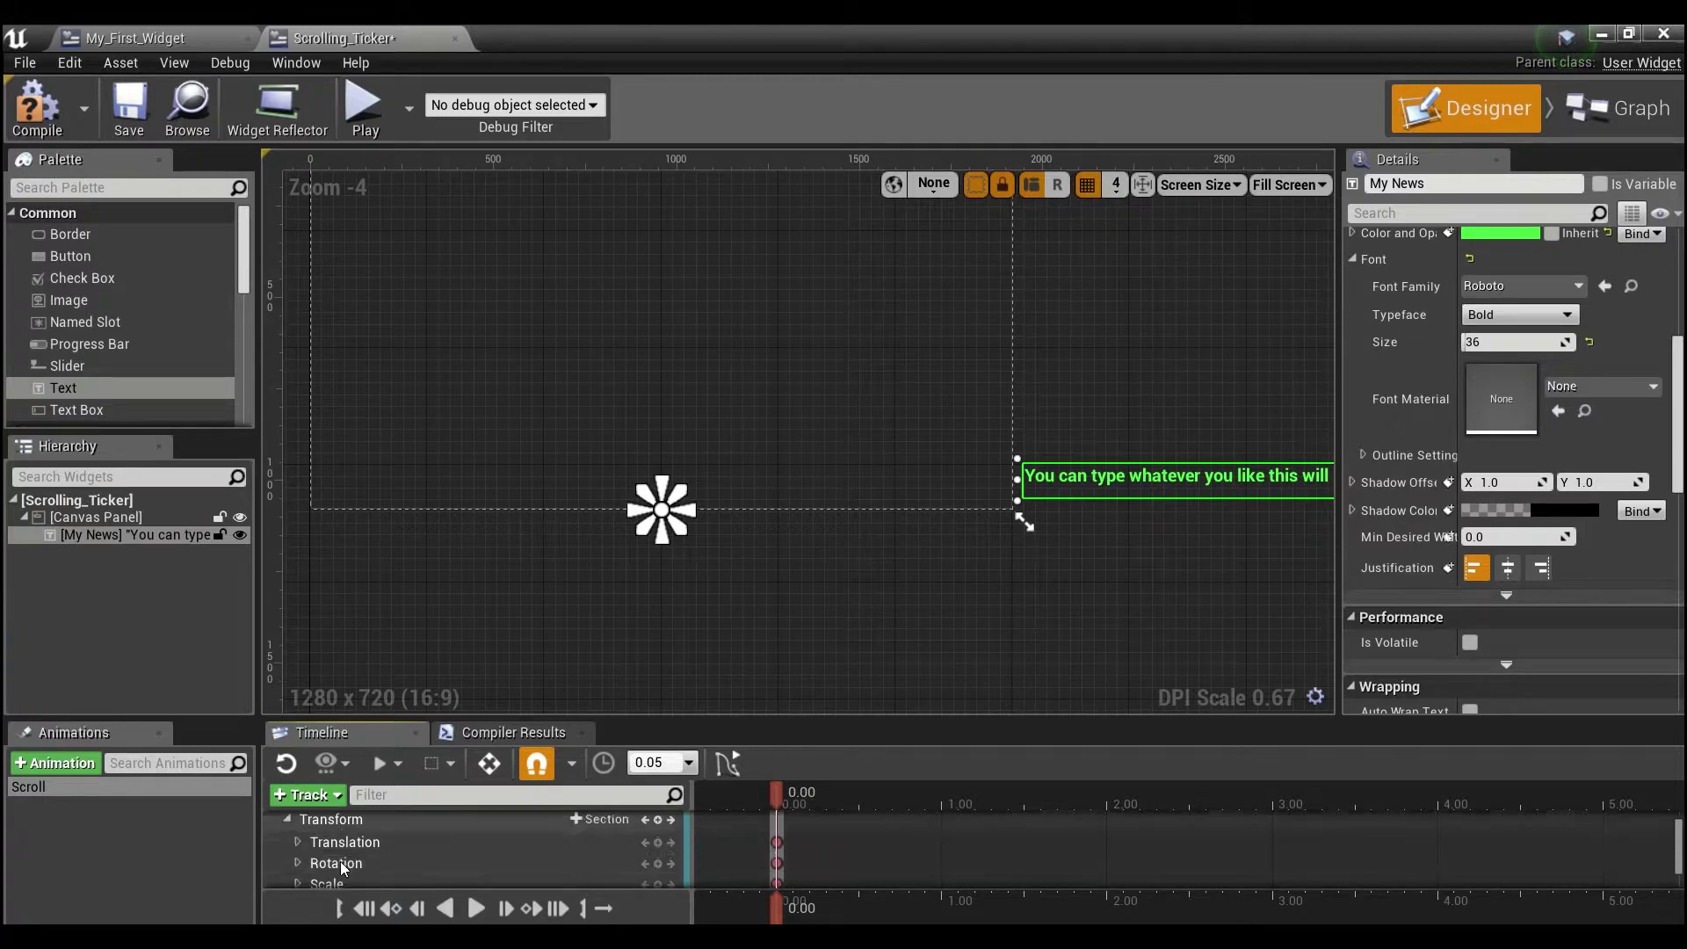
left_click(299, 842)
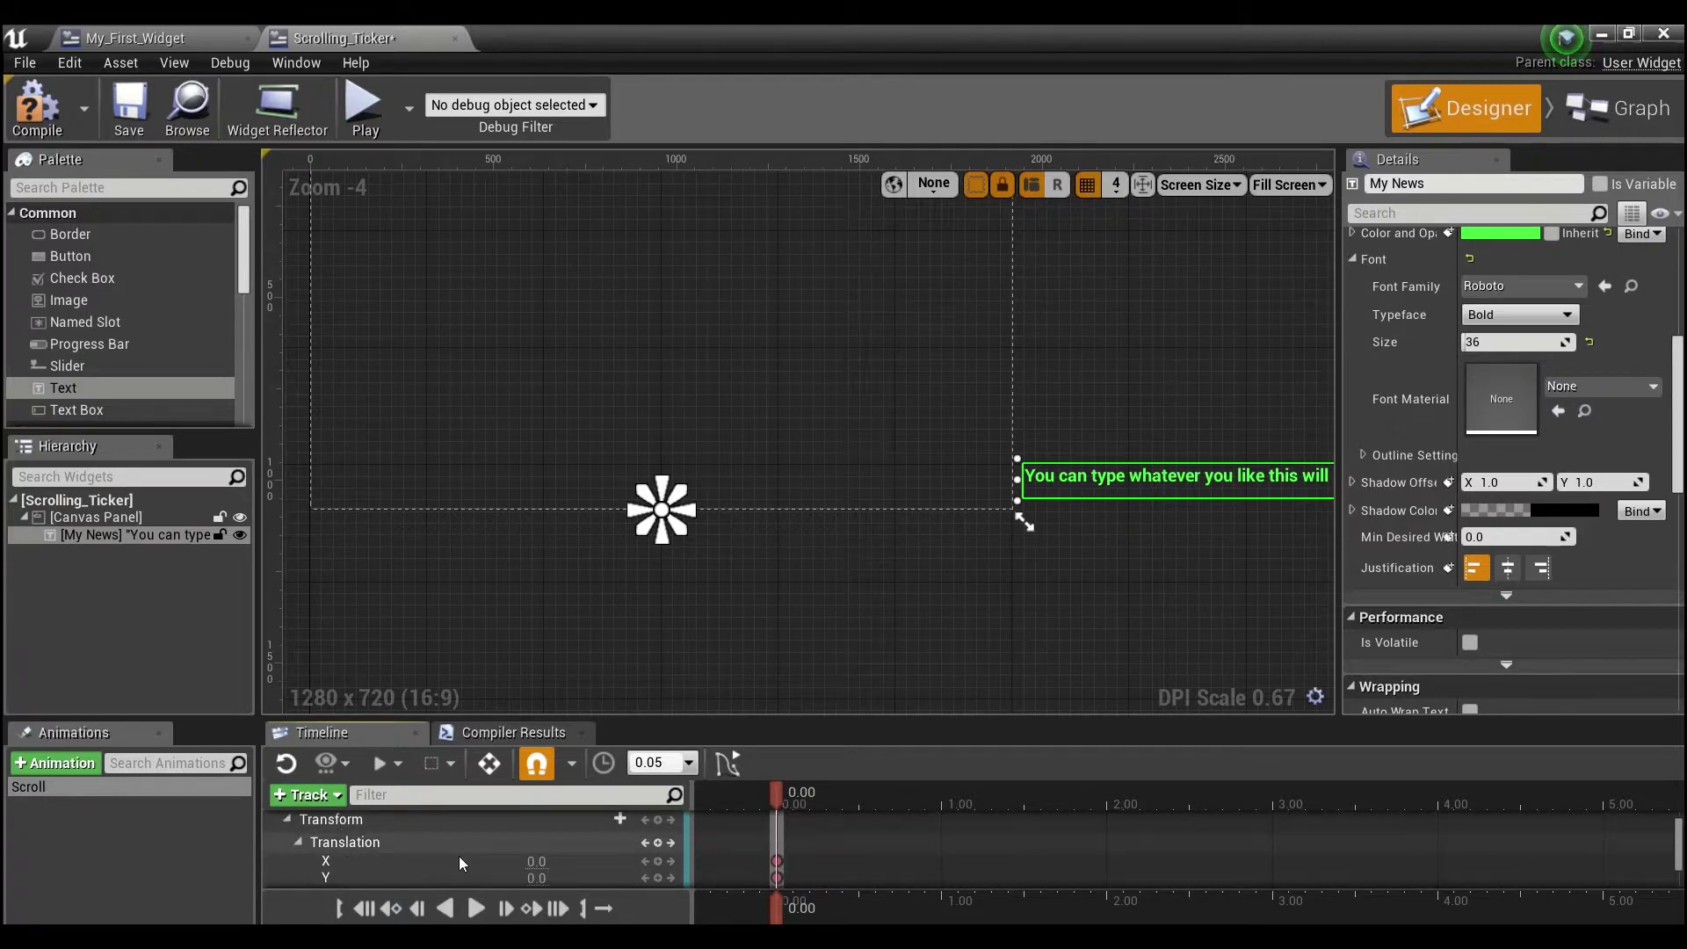
mouse_move(543, 861)
left_mouse_down()
mouse_move(668, 861)
mouse_move(562, 861)
left_mouse_up()
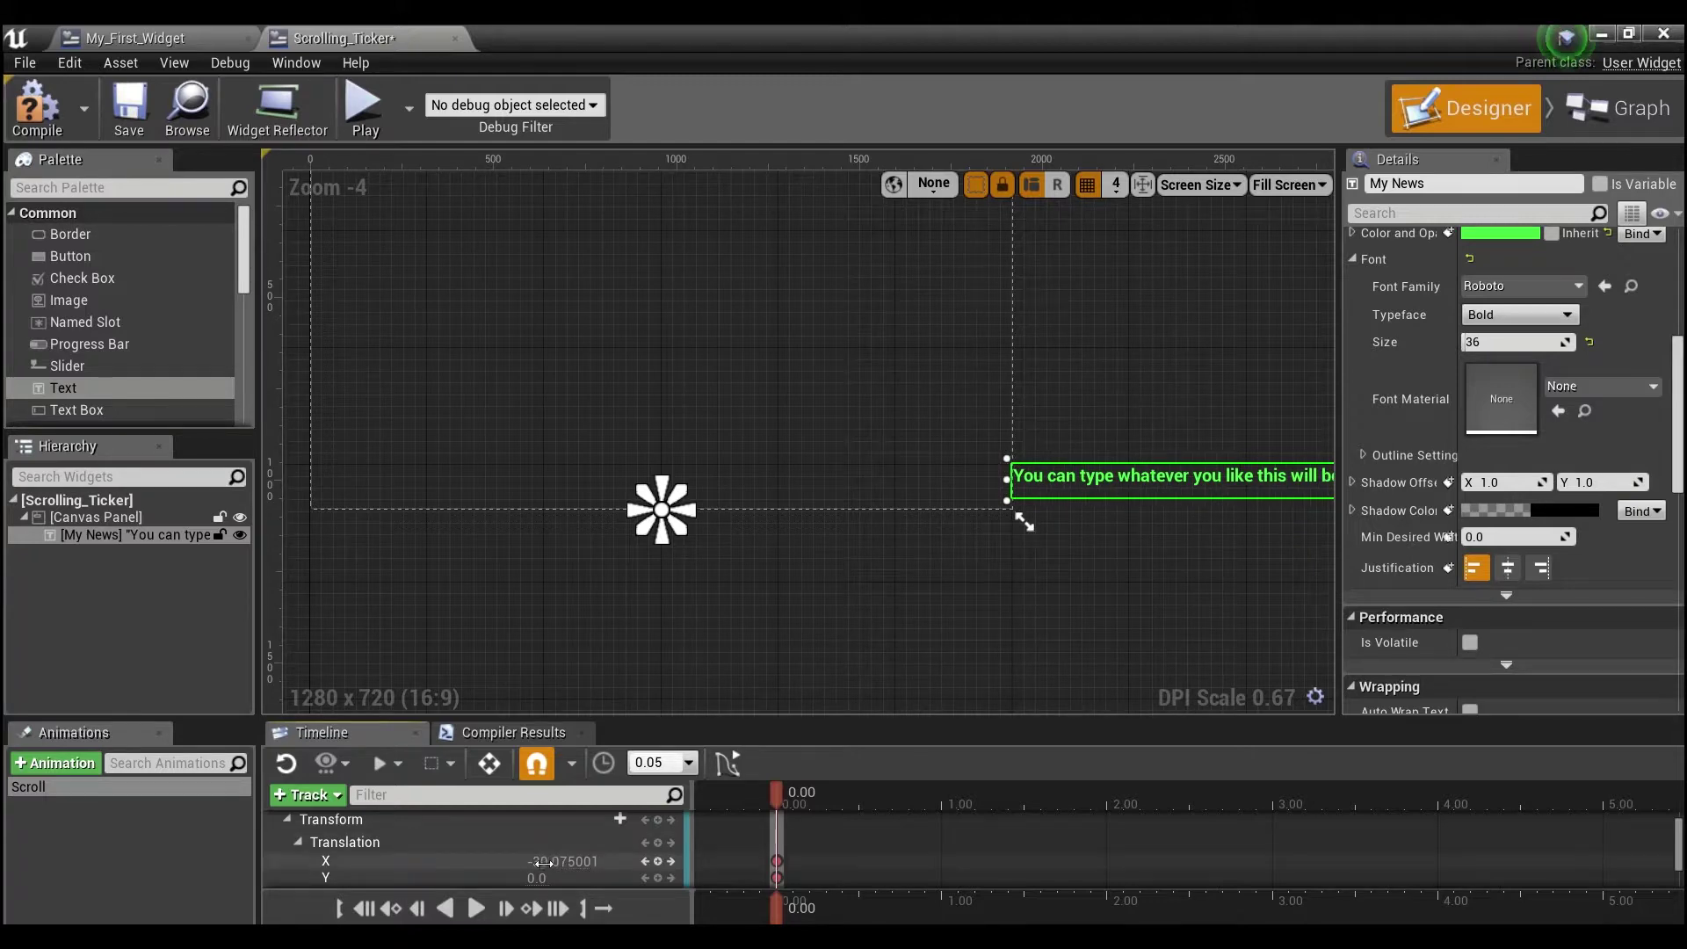
left_click(563, 861)
type("0")
key("Return")
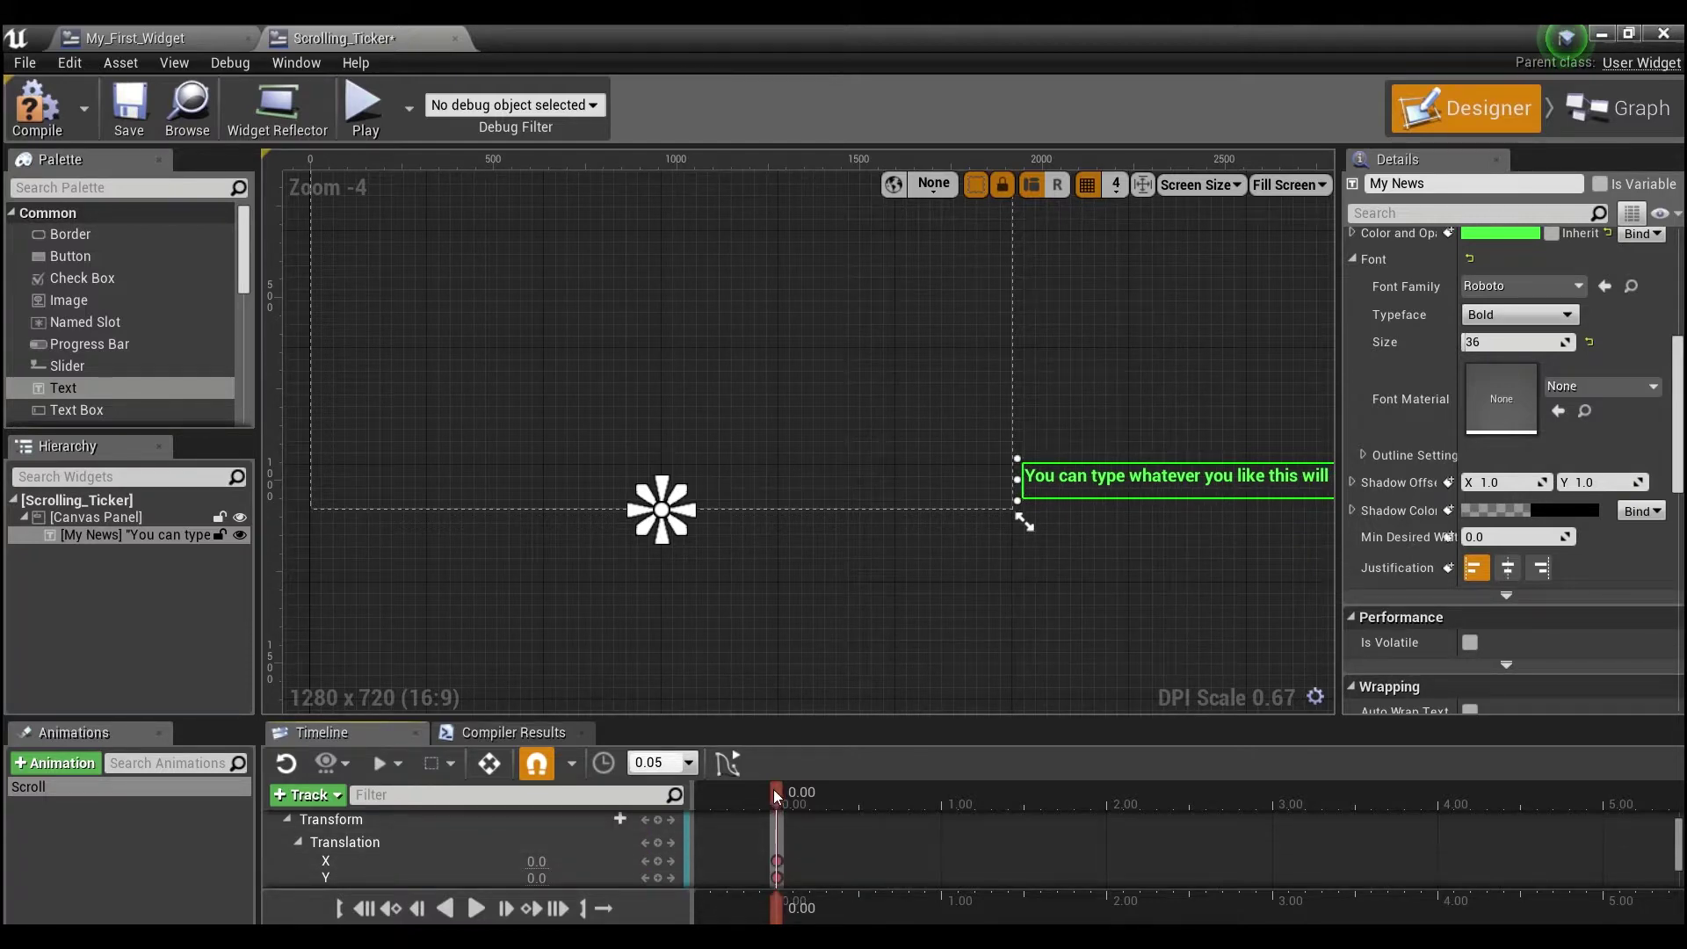
Scrub the Scroll timeline playhead forward to about 10.25 seconds.
left_click_drag(776, 790, 1571, 787)
right_click_drag(1453, 840, 892, 844)
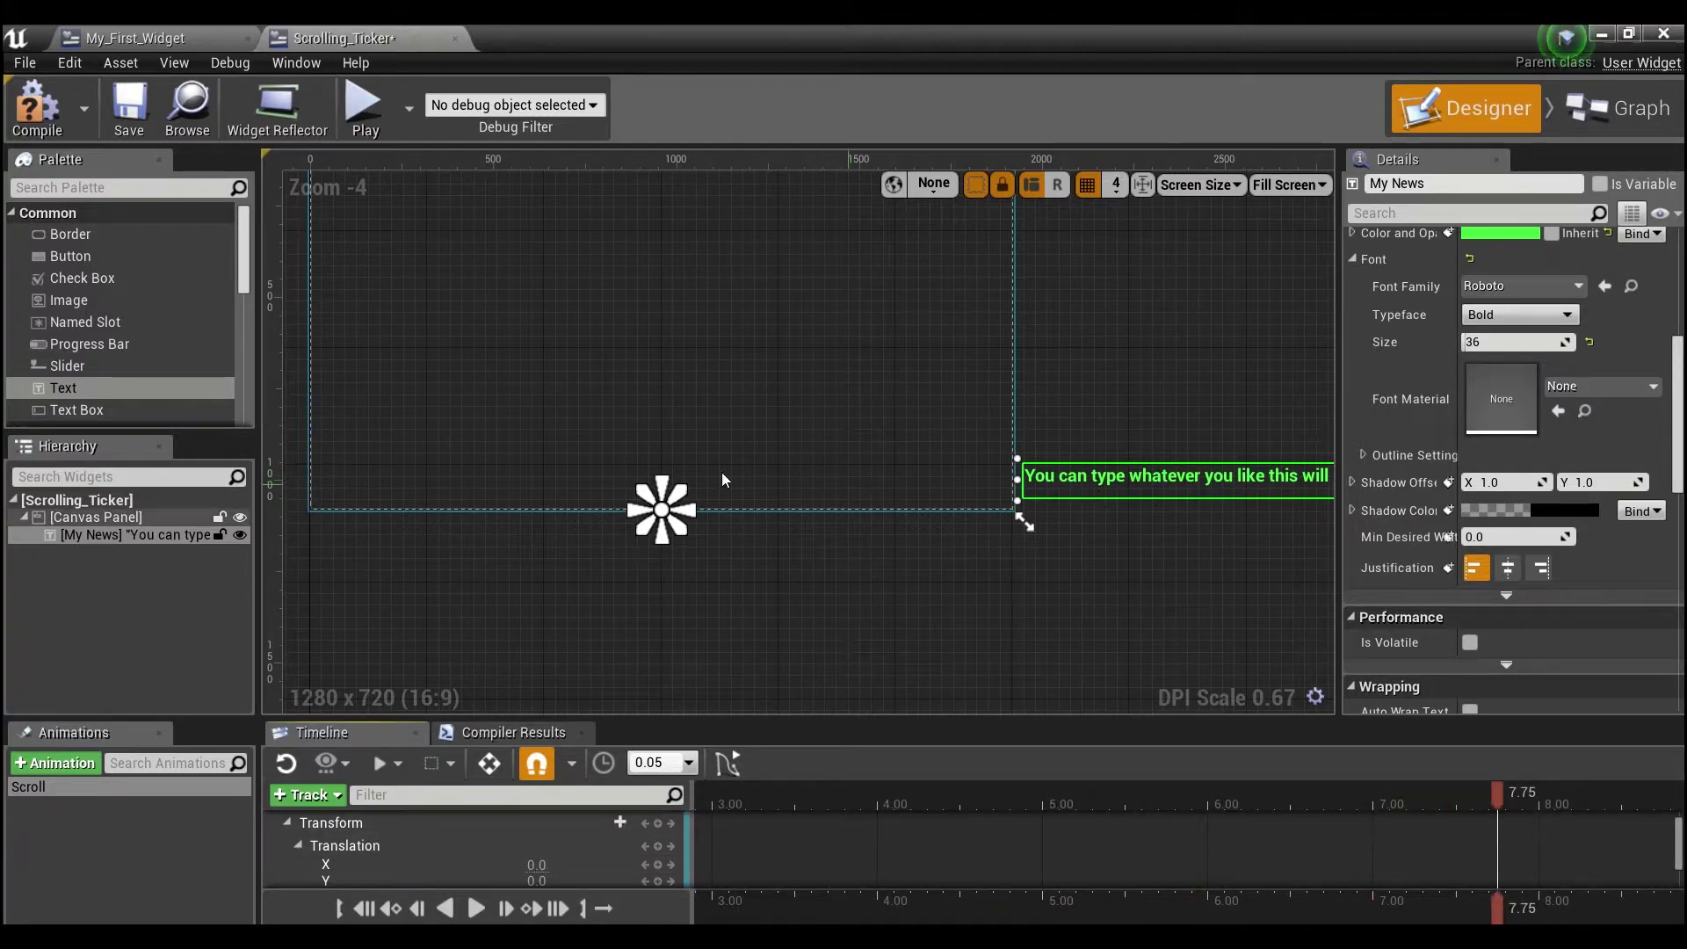
scroll(1449, 844, "down", 1)
right_click_drag(1450, 834, 816, 834)
At 12.00 seconds, key Translation X at -4196.116211, then switch to the Event Graph.
left_click_drag(865, 798, 1045, 802)
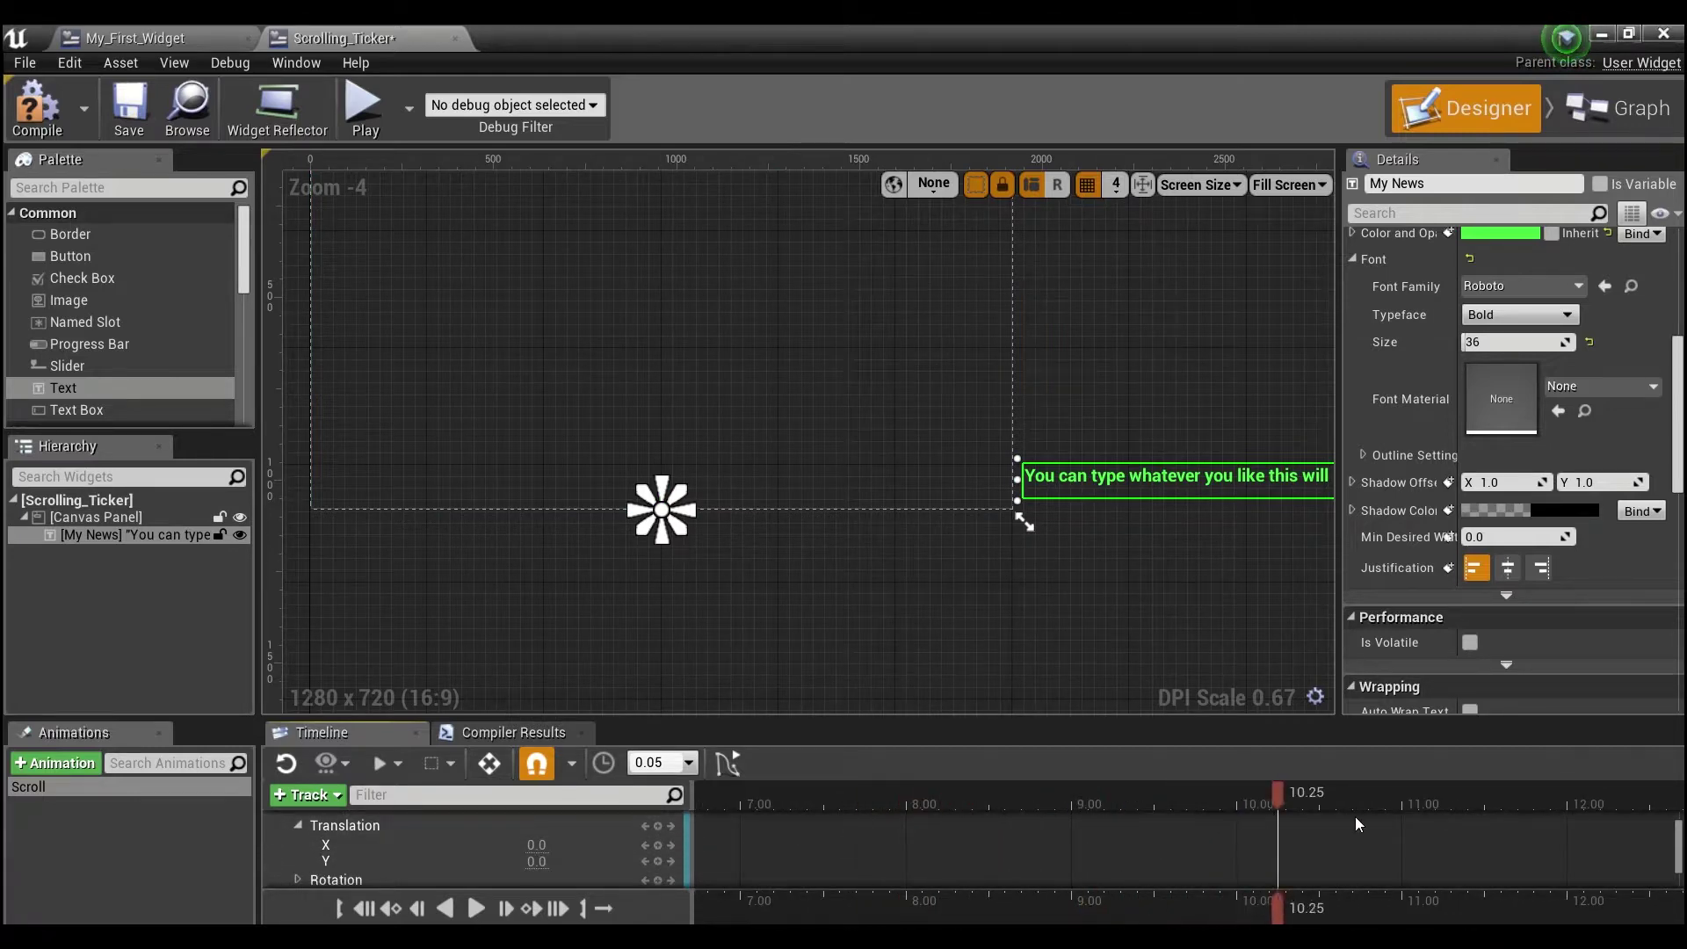
left_click_drag(1558, 792, 1566, 793)
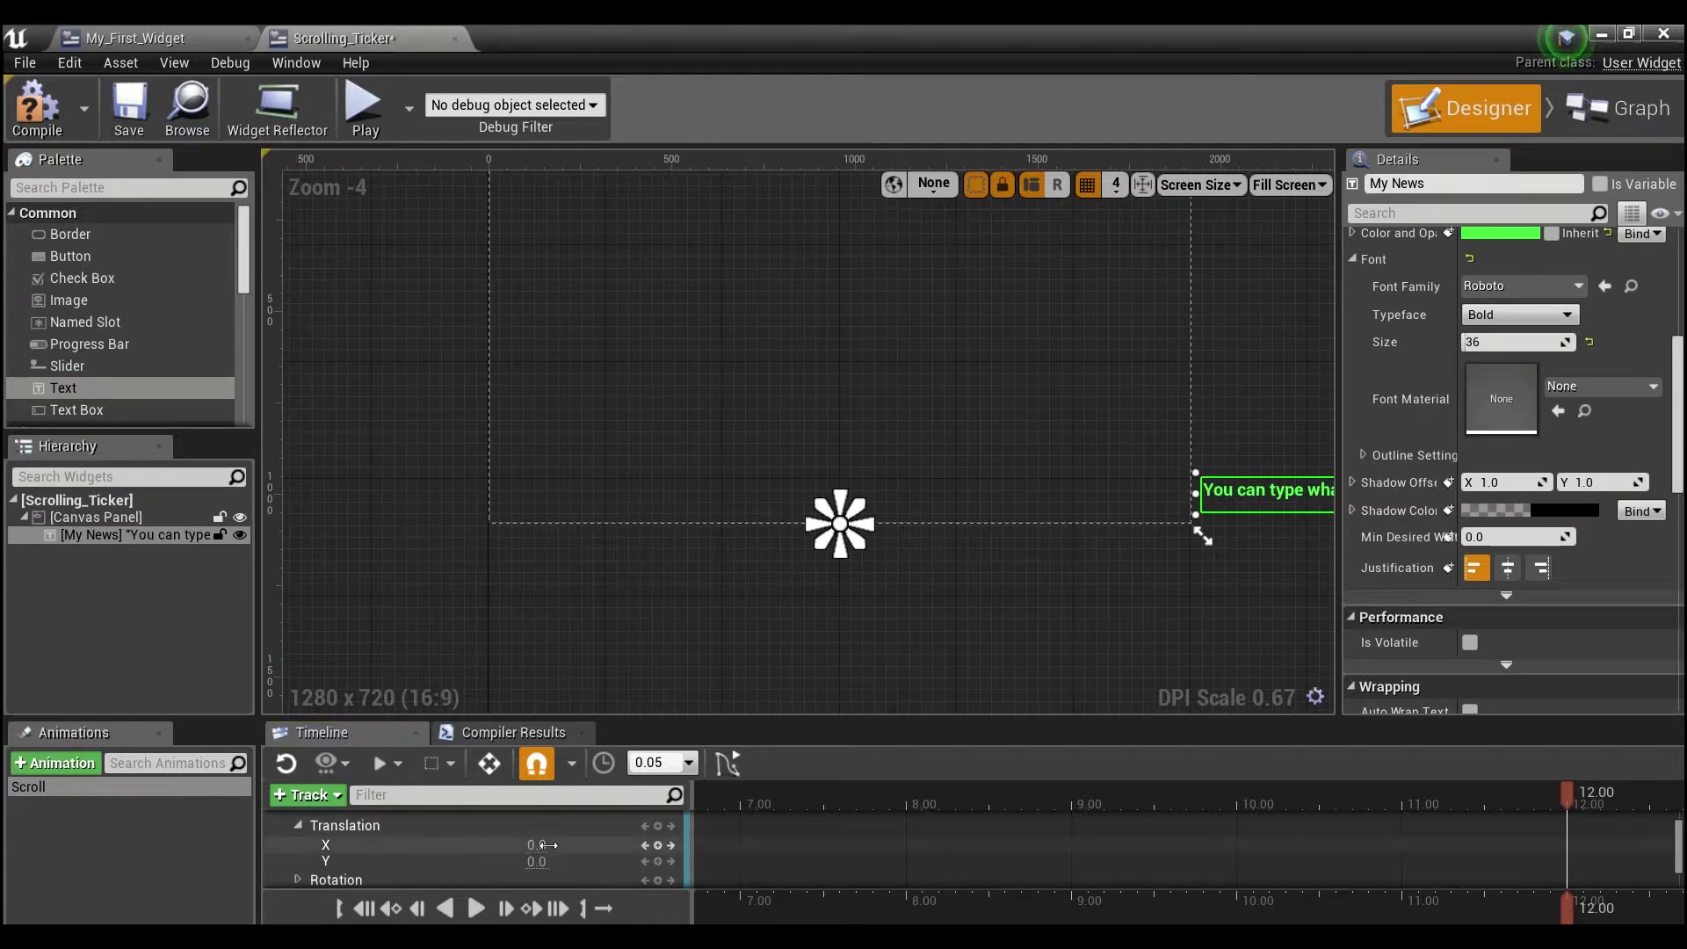
left_click_drag(547, 844, 424, 844)
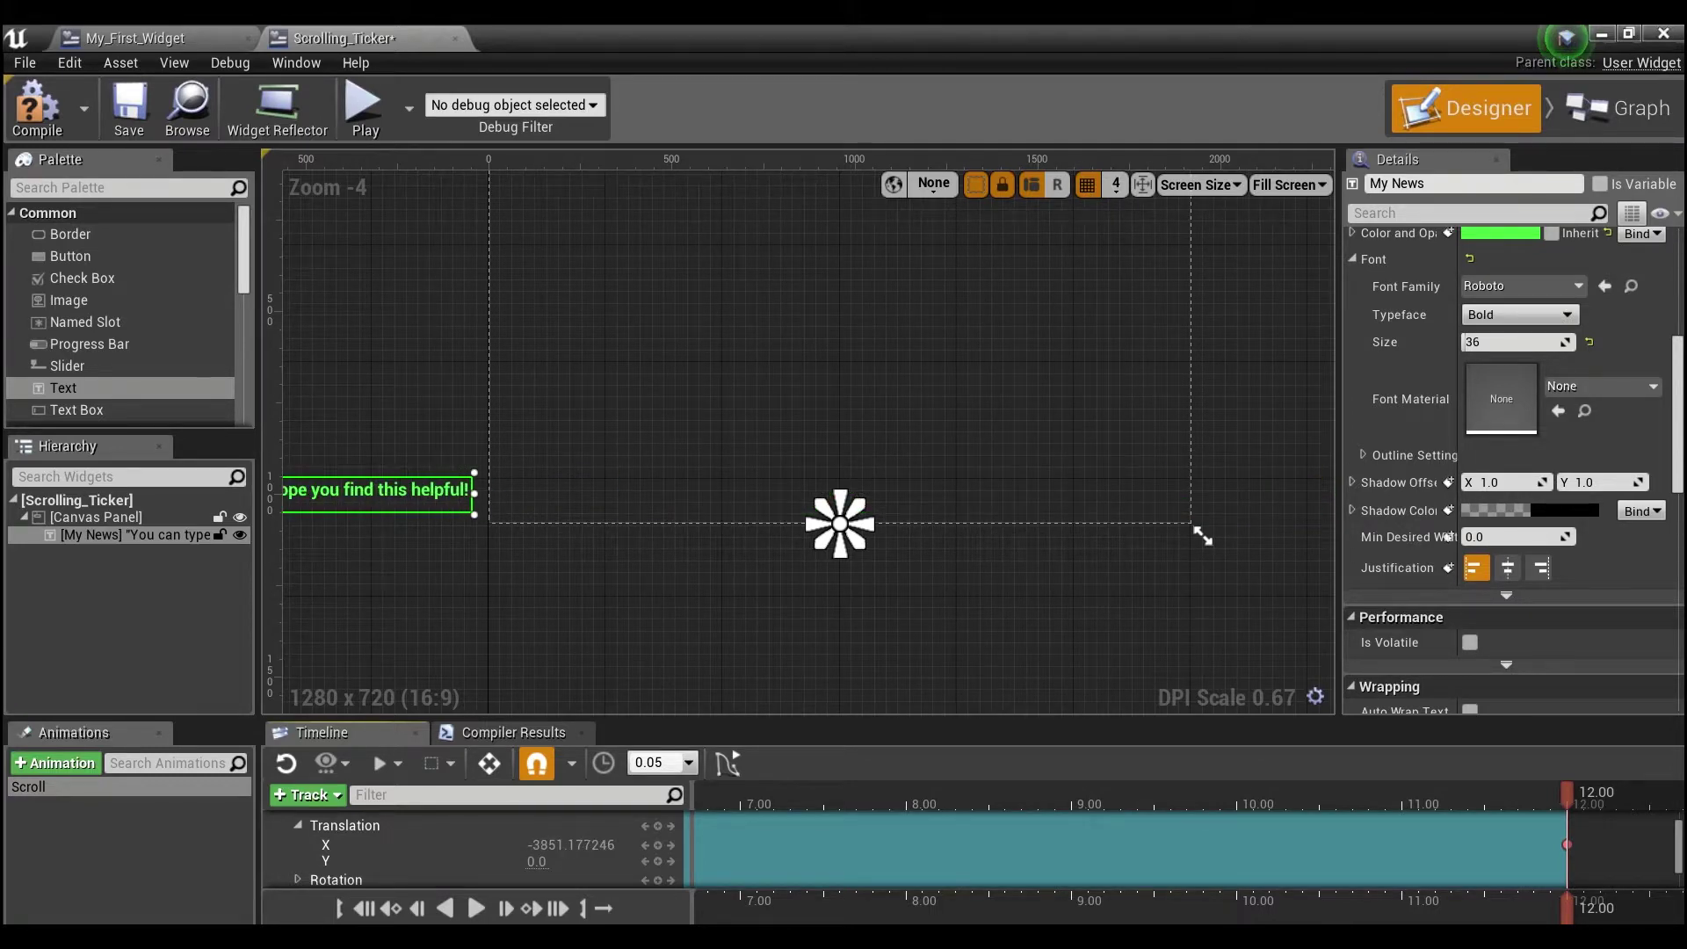
left_click(658, 826)
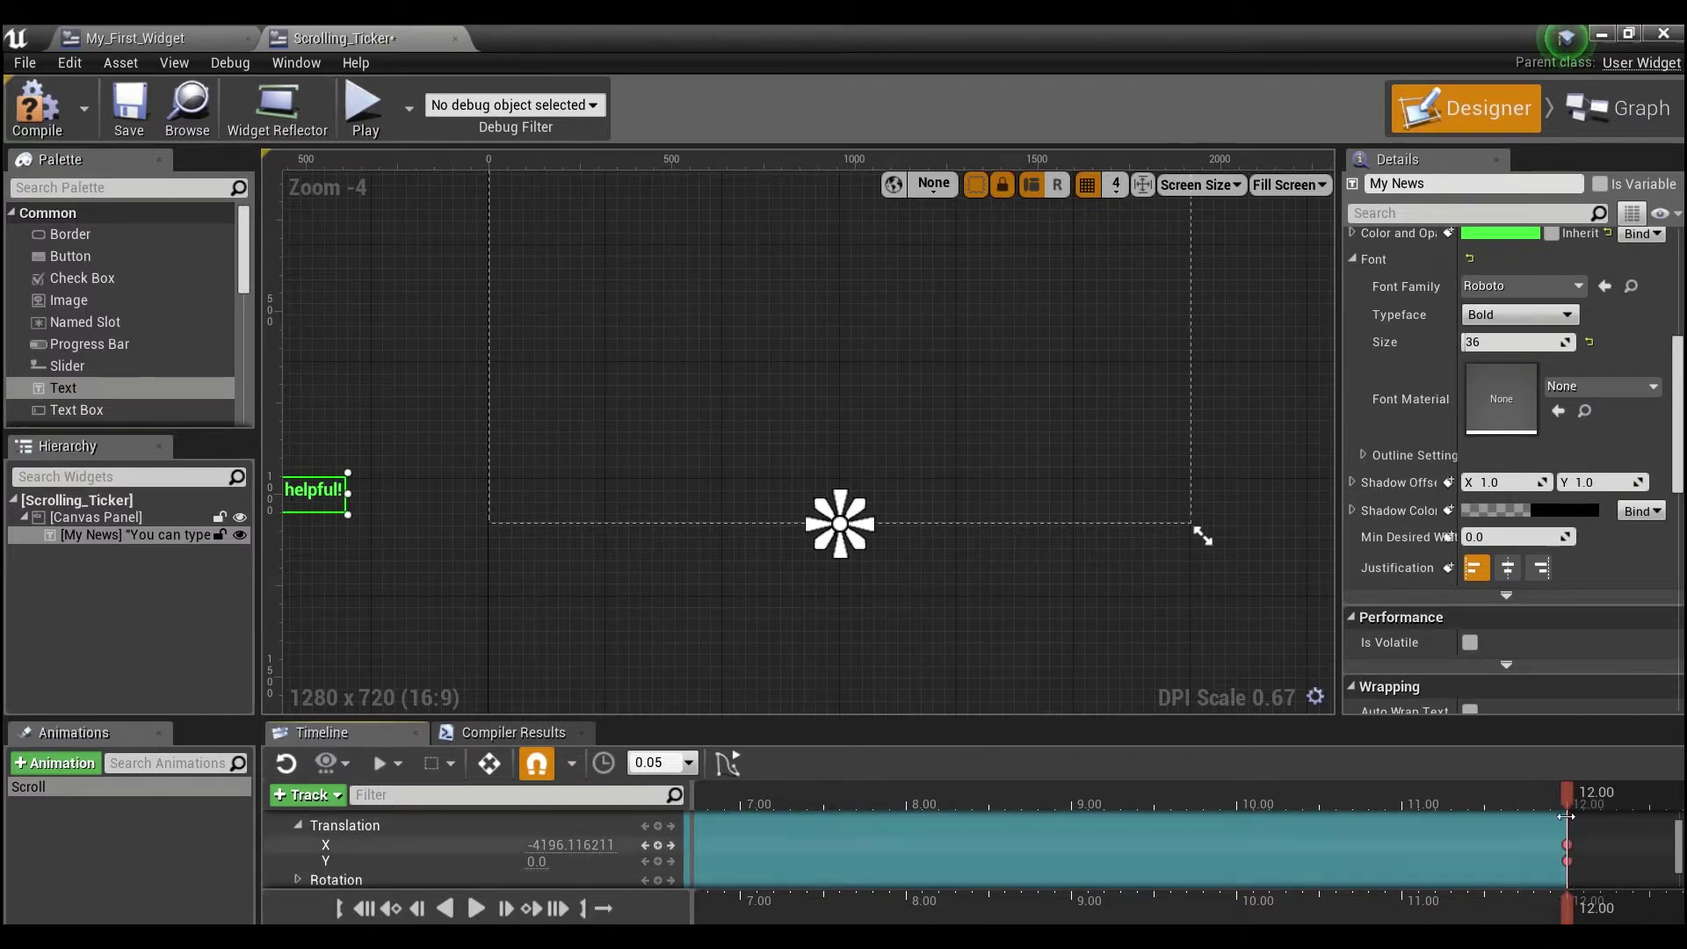
left_click(1622, 113)
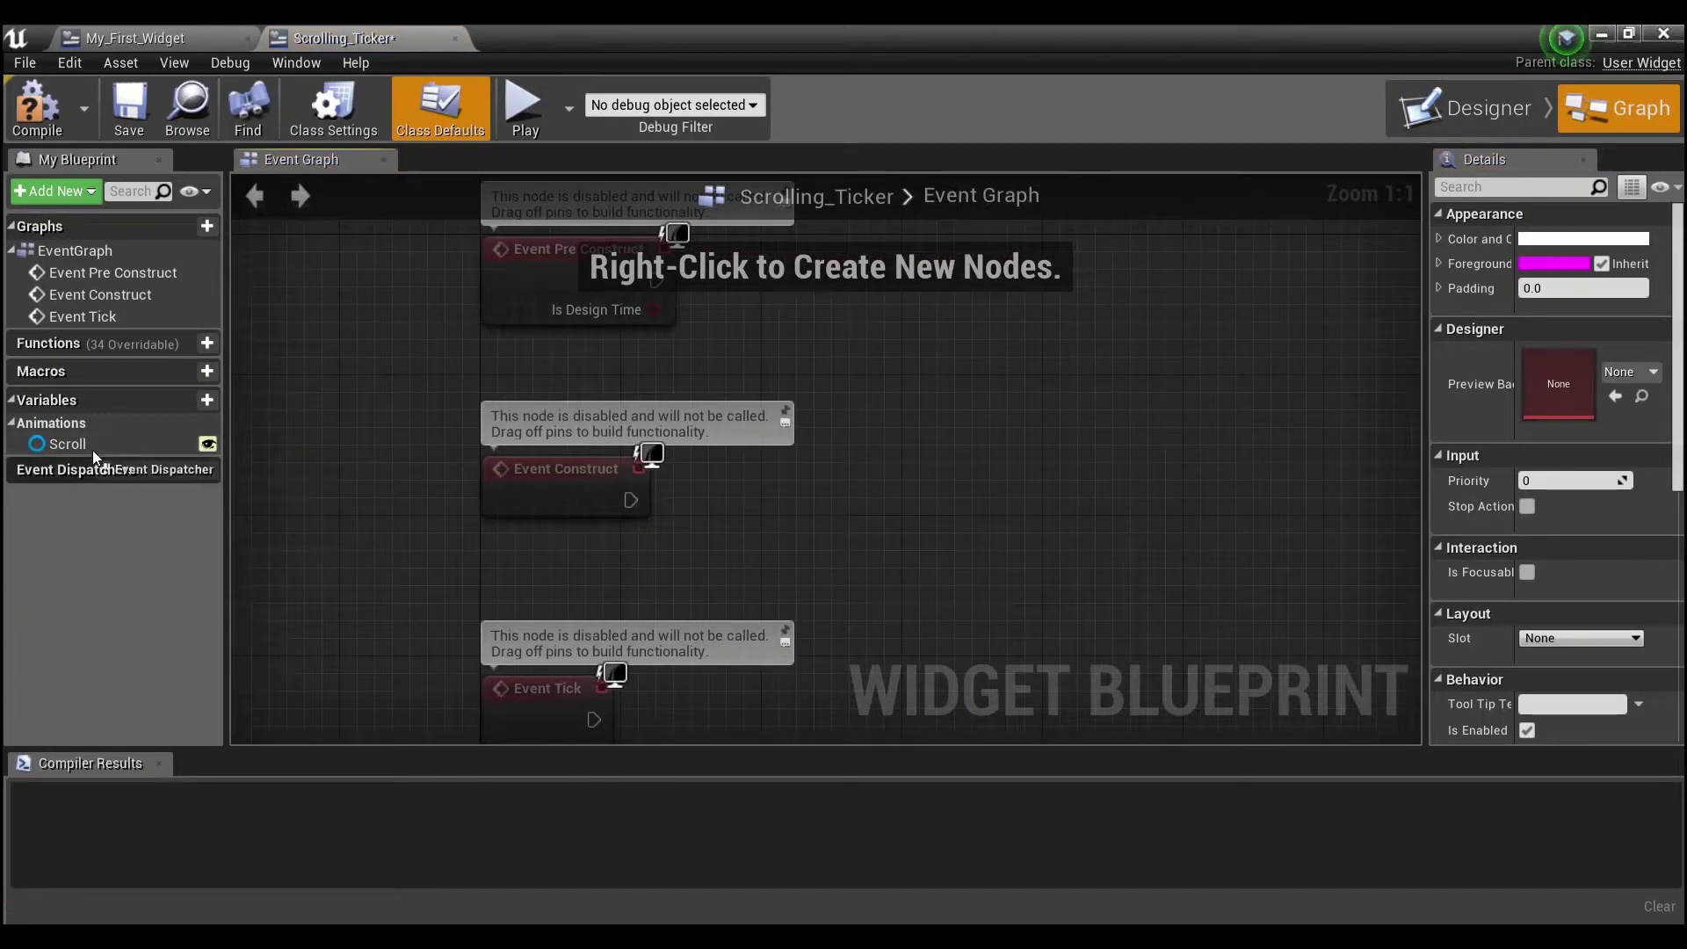
Wire Event Construct to a Play Animation node fed by a Scroll getter.
left_click_drag(78, 445, 293, 465)
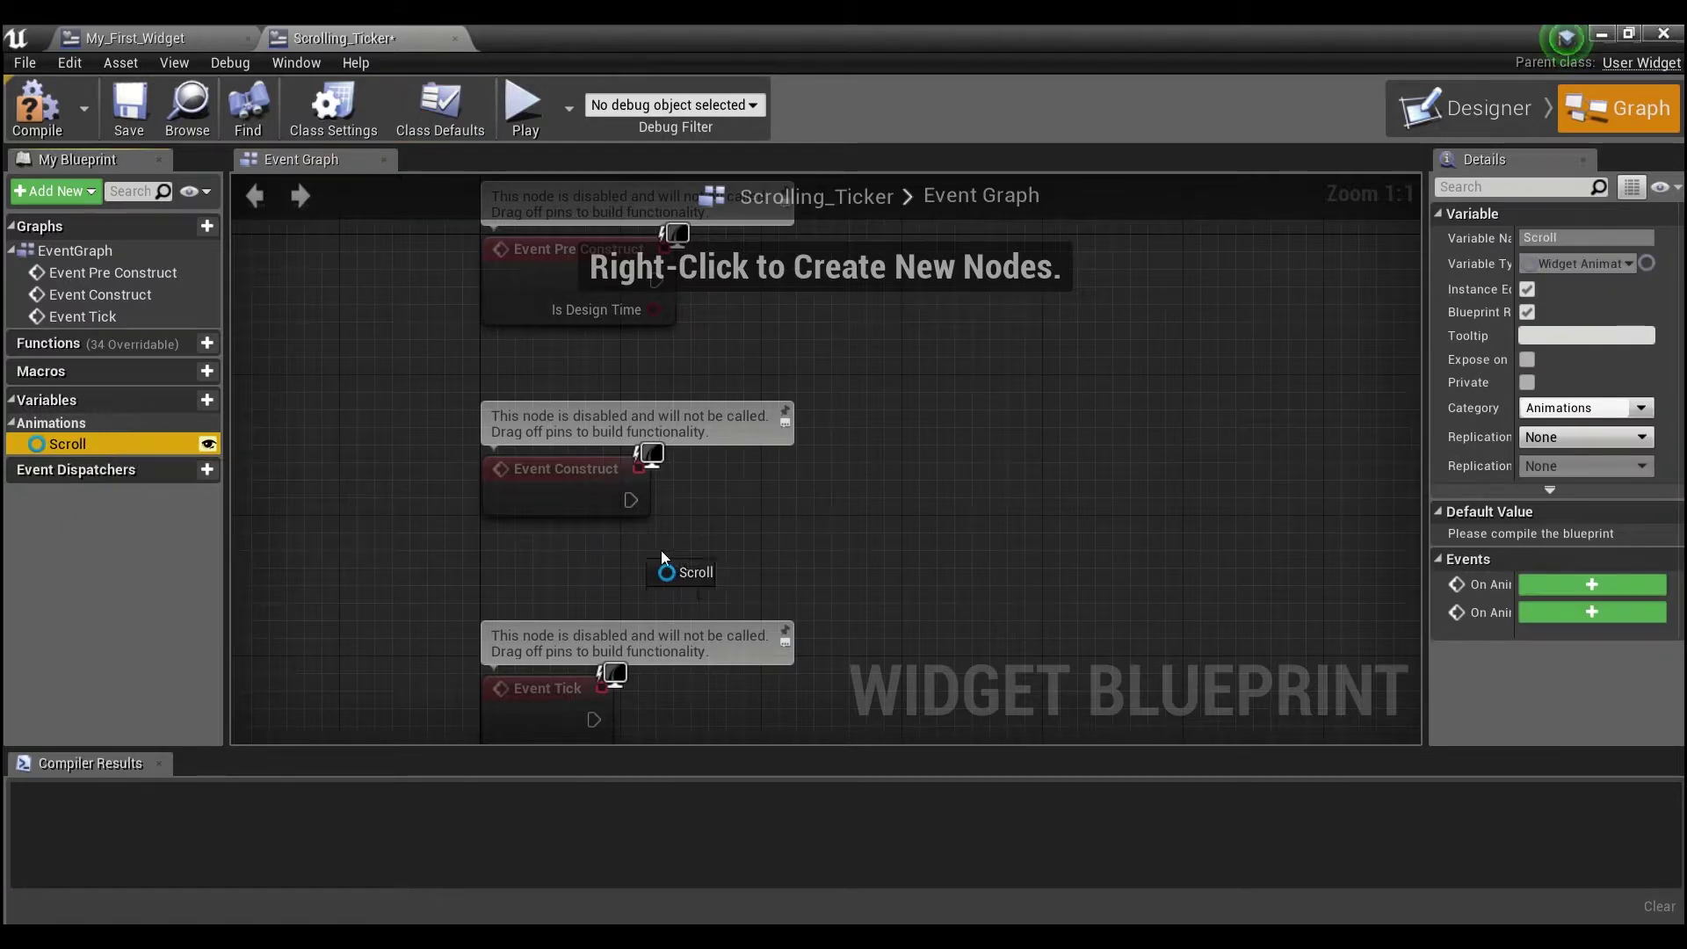
left_click_drag(684, 558, 684, 557)
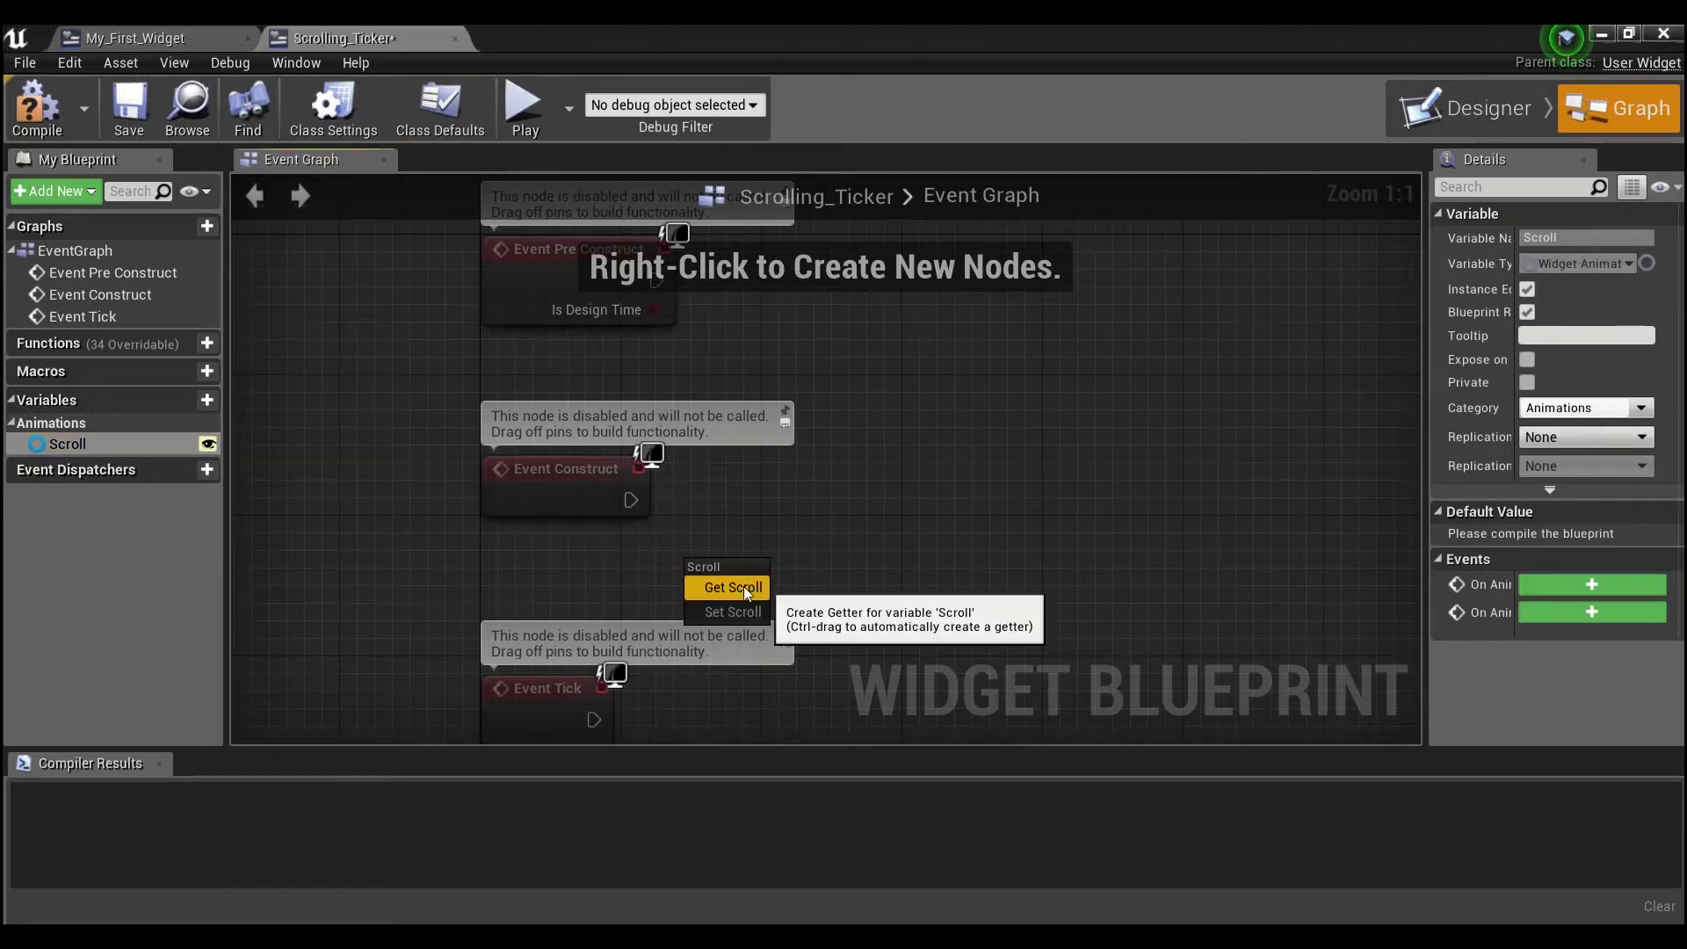
left_click(744, 587)
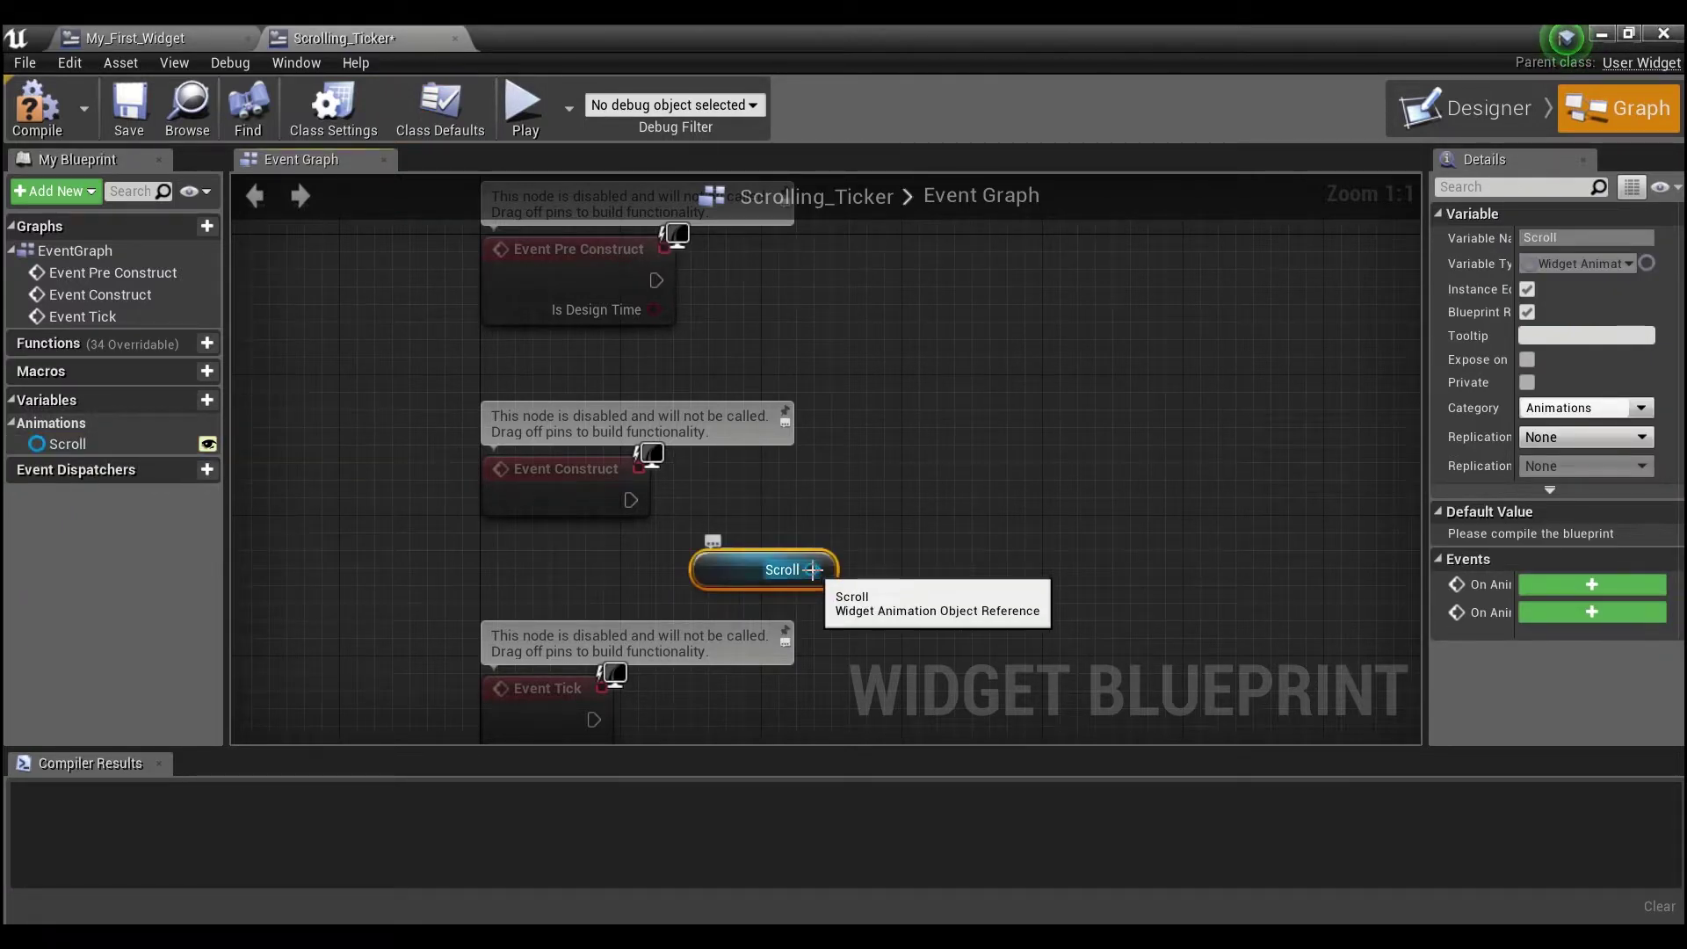
left_click_drag(811, 570, 1012, 453)
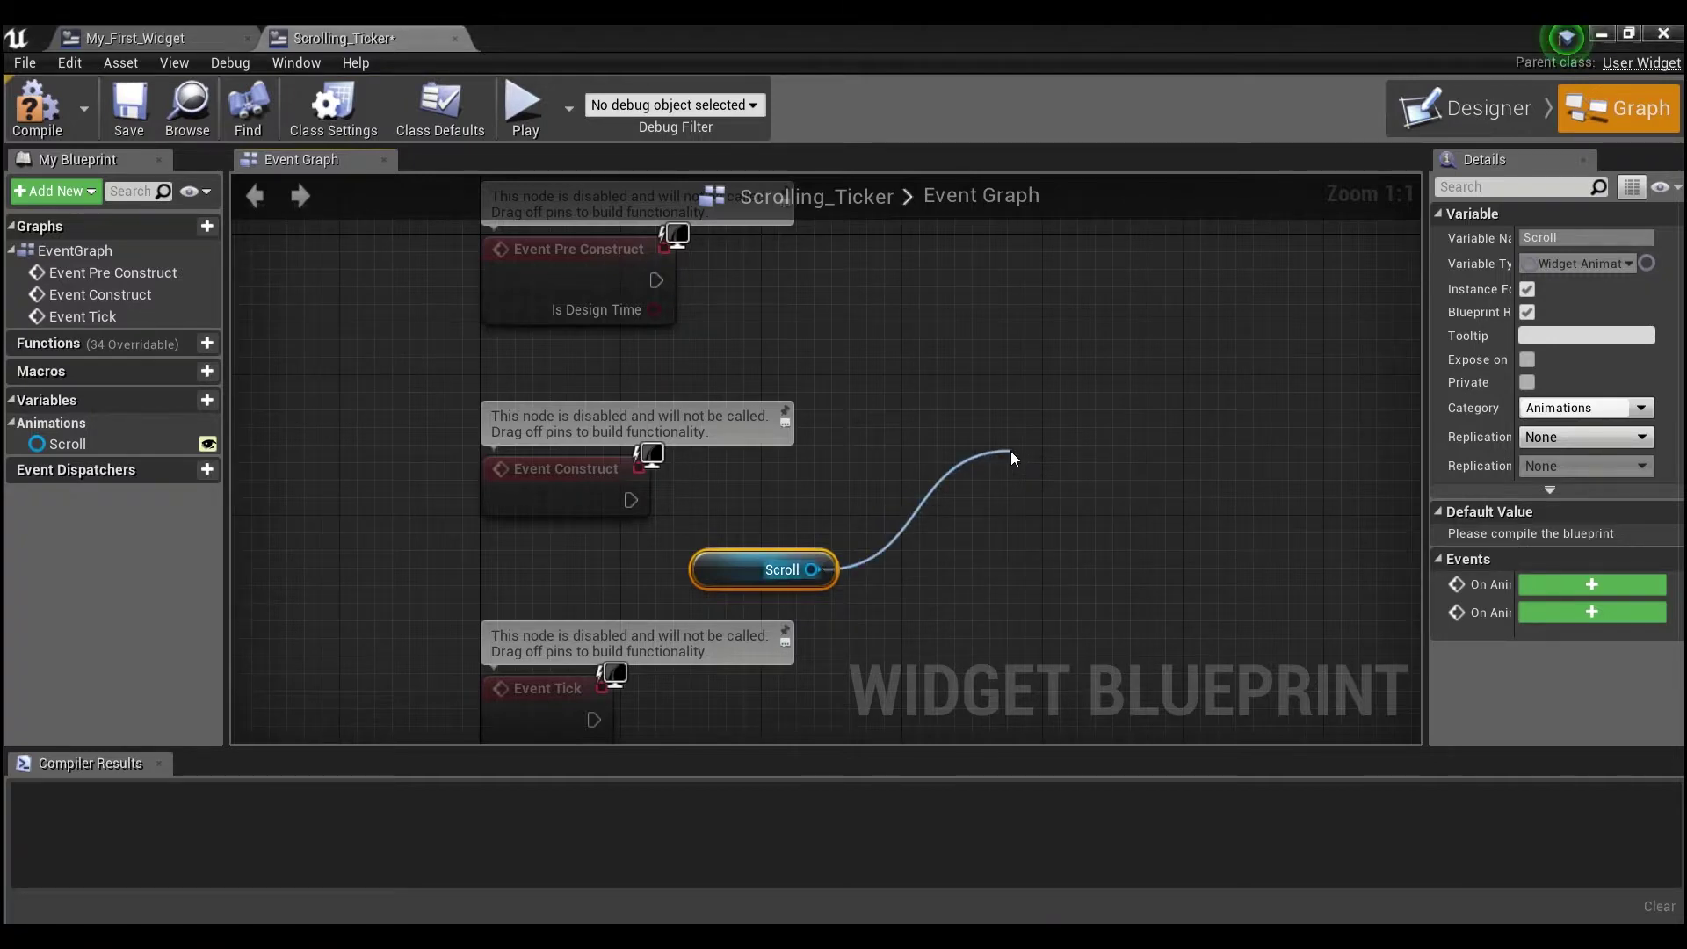
type("play animation")
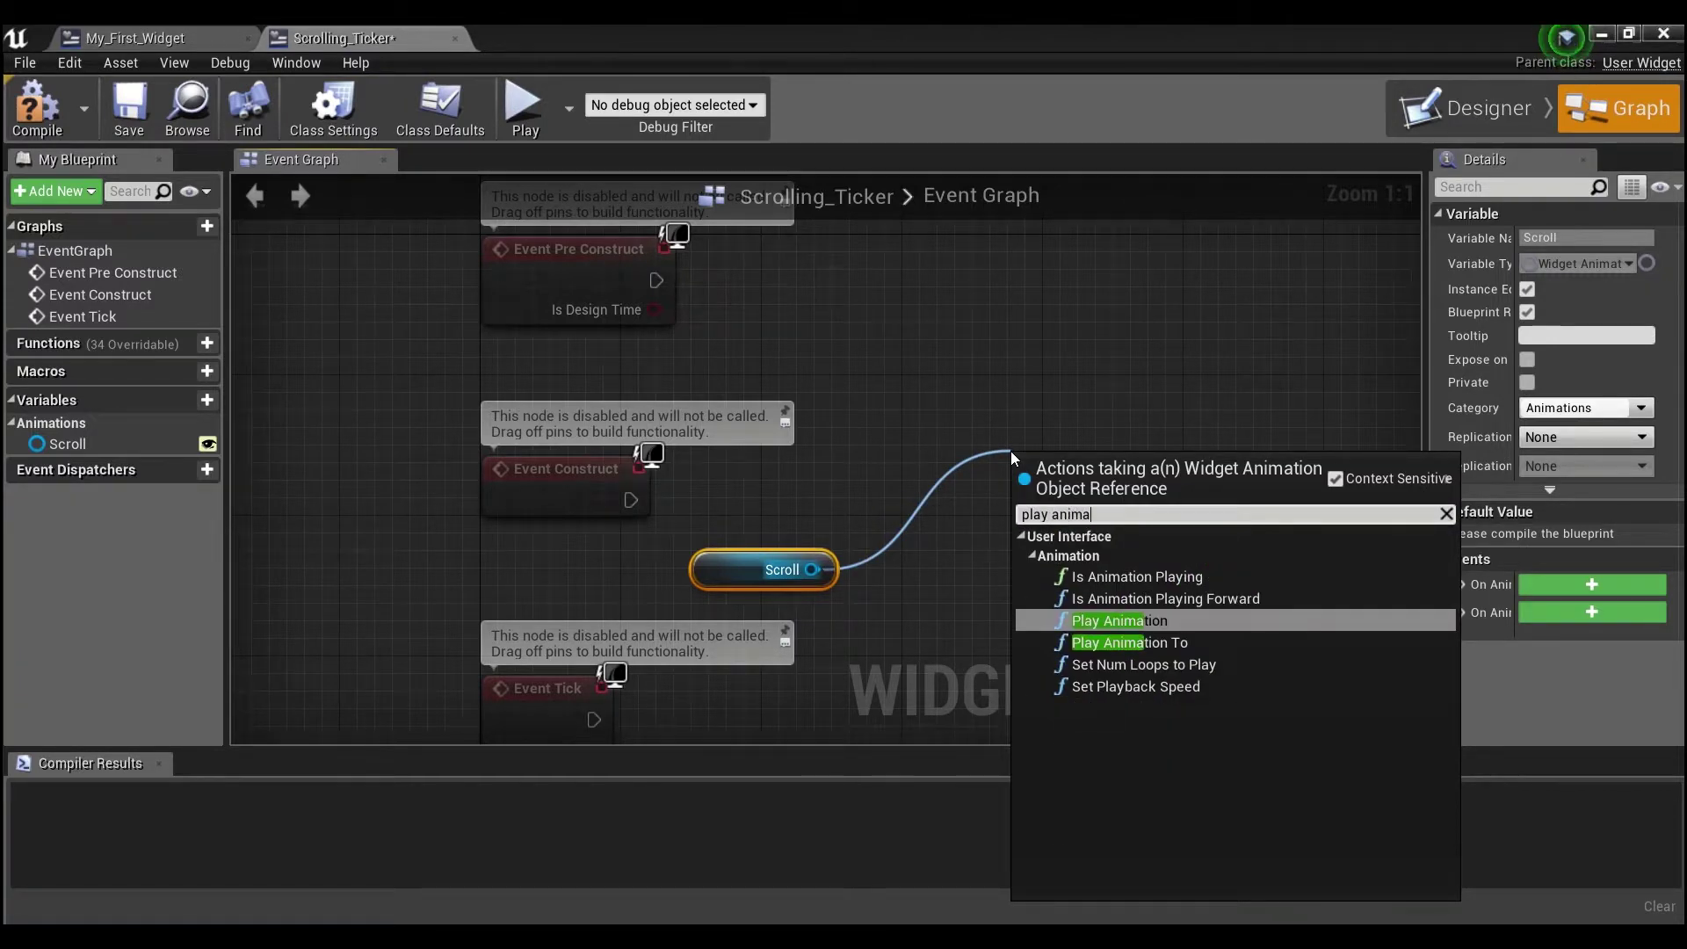
key("Return")
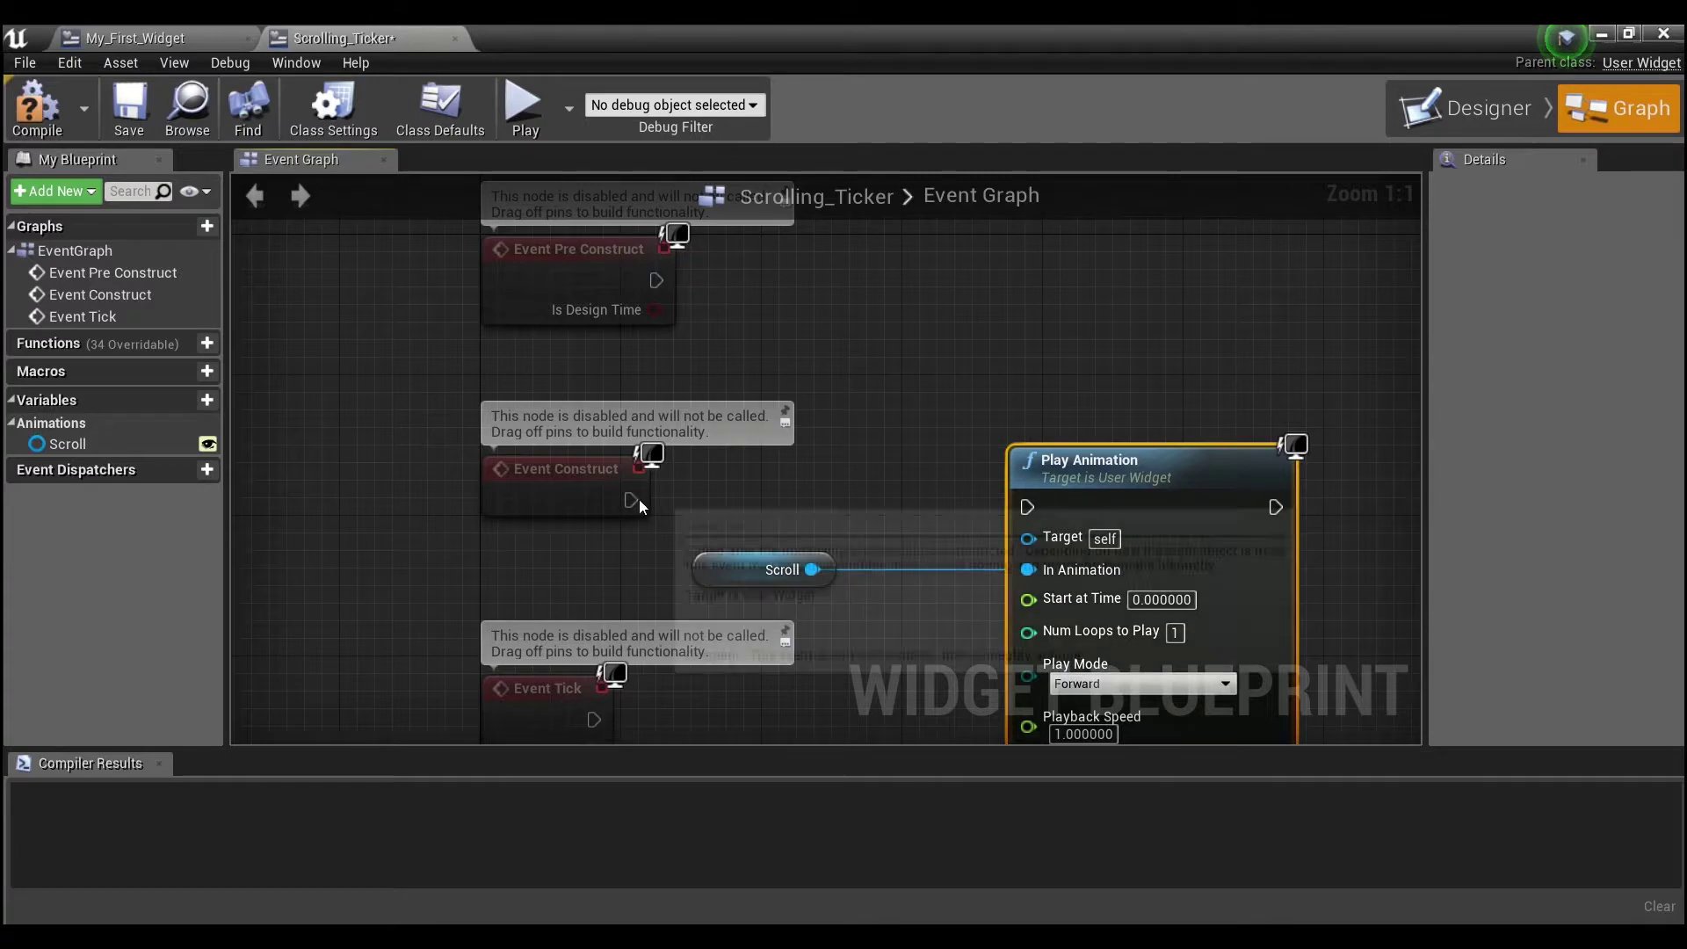
left_click_drag(630, 500, 1036, 510)
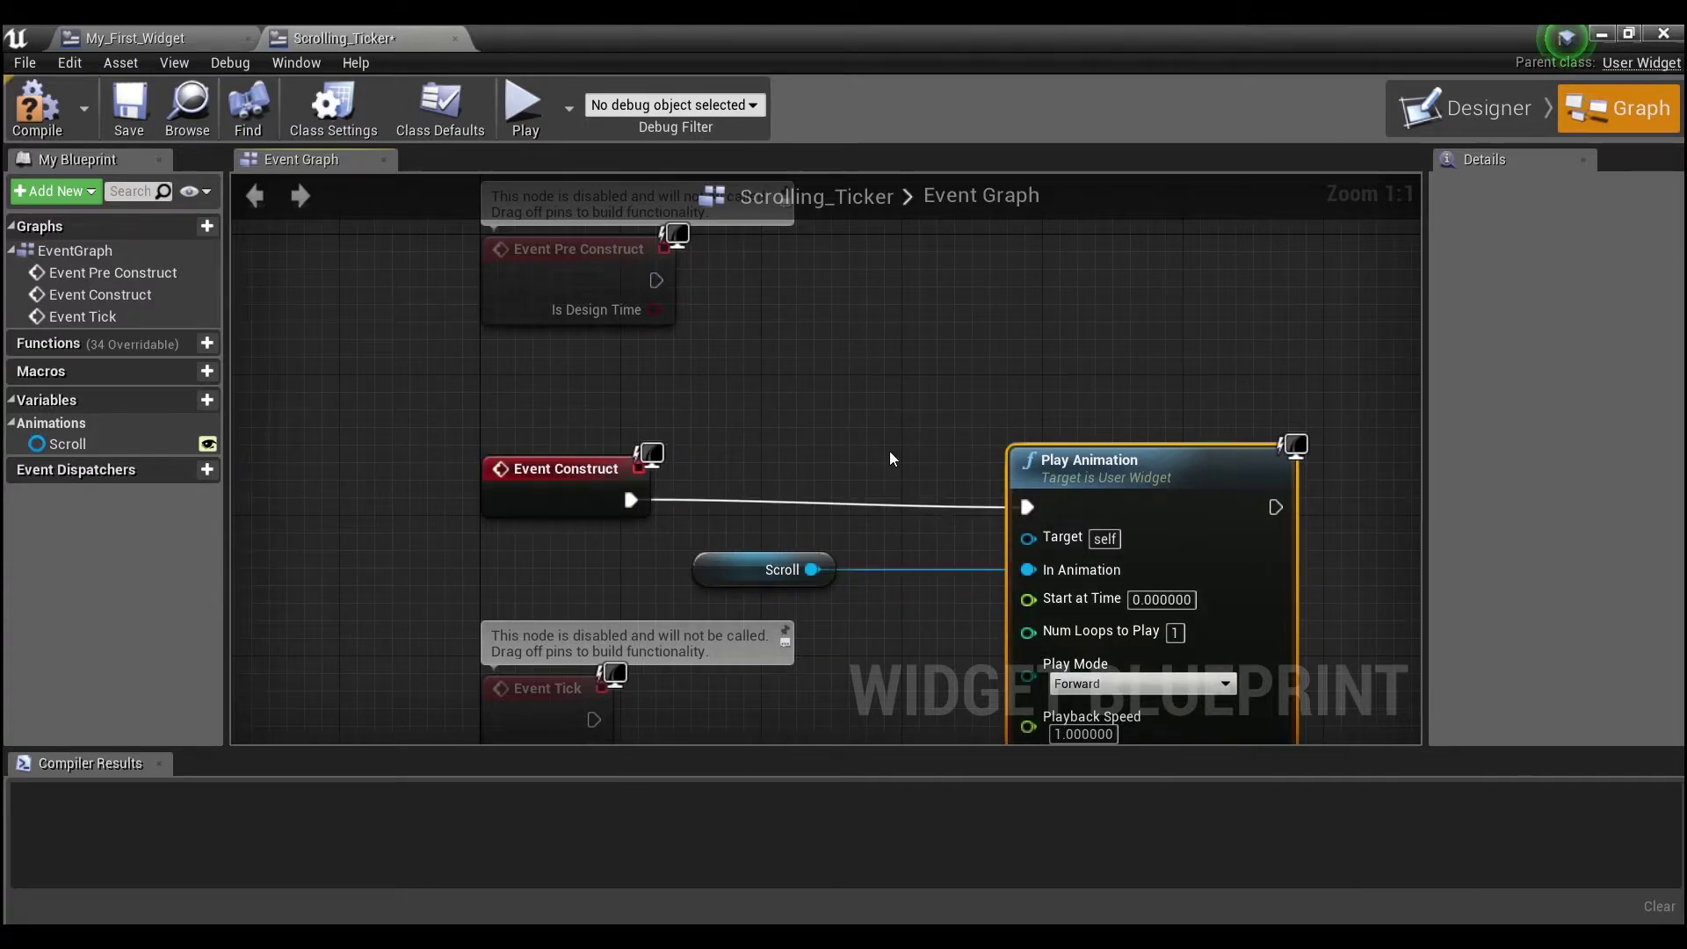
Compile and save Scrolling_Ticker, then minimize back to the level editor.
left_click(51, 119)
left_click(130, 107)
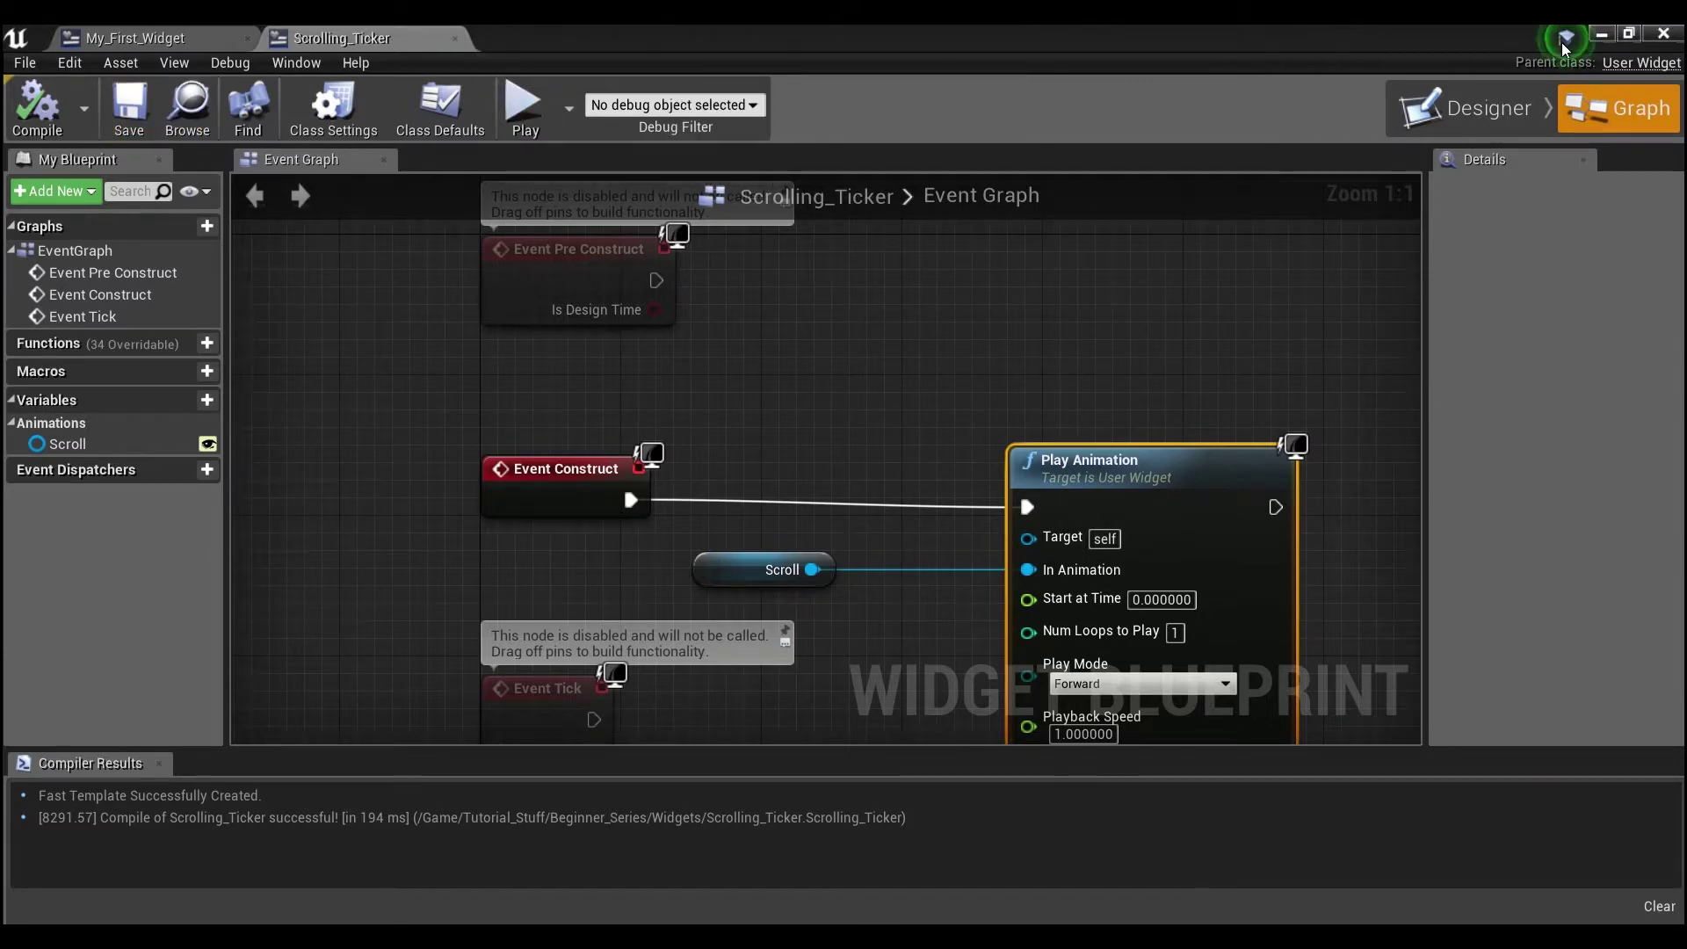
left_click(1599, 37)
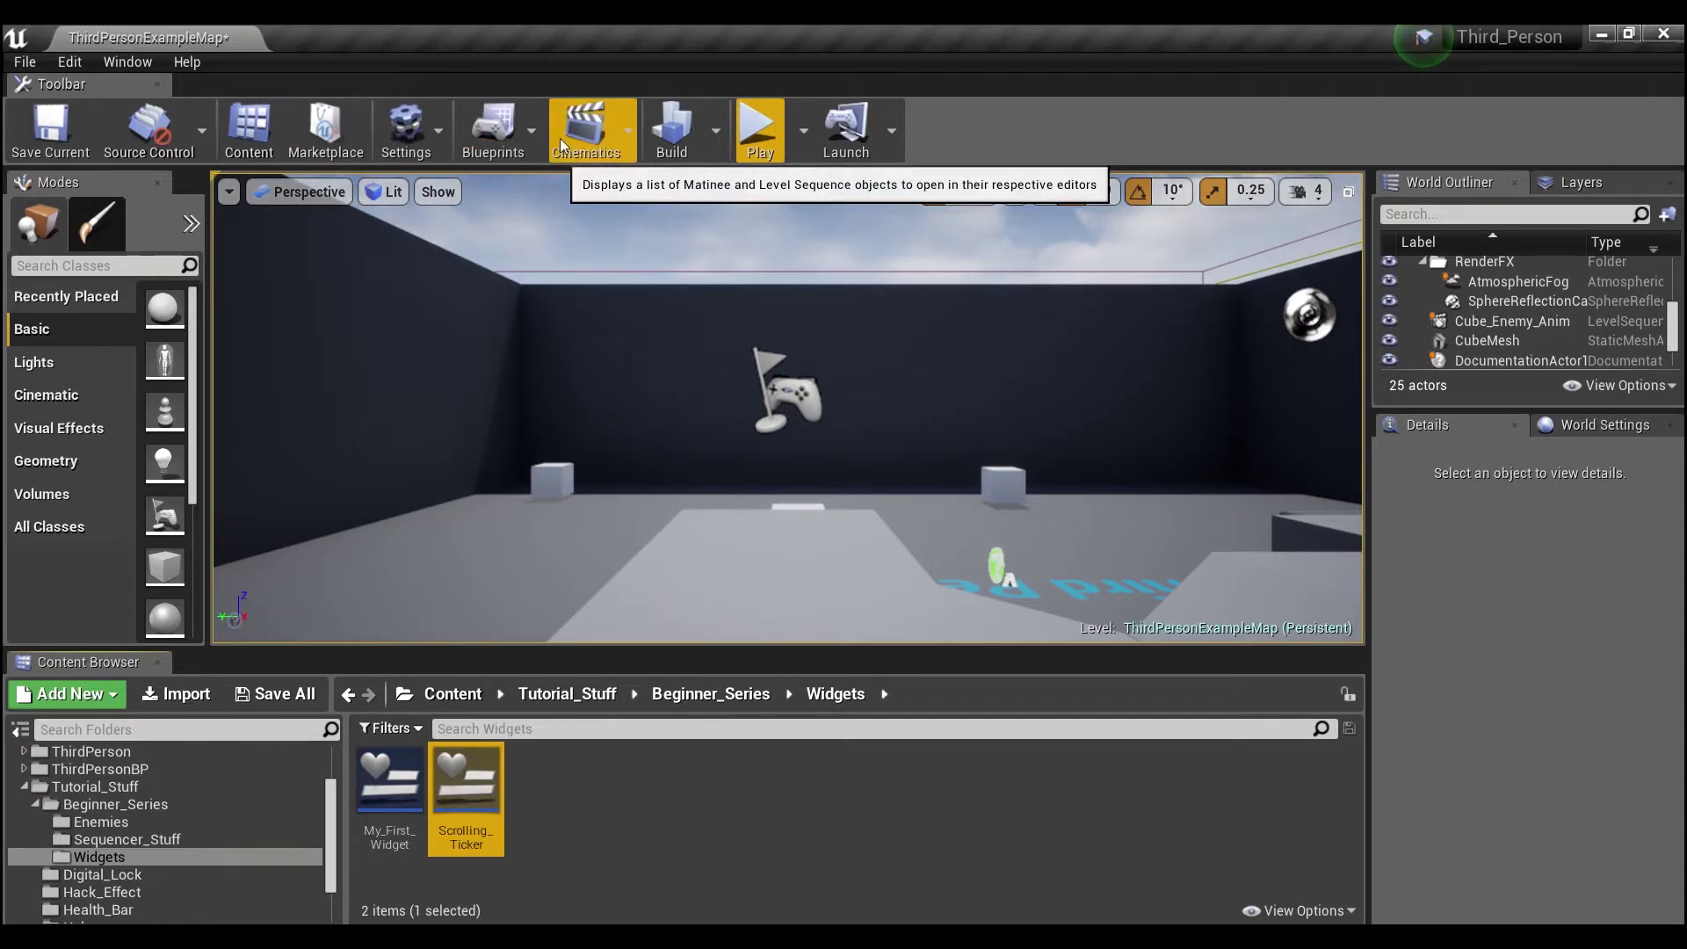
Open the Level Blueprint and add an Event BeginPlay node to its graph.
left_click(502, 135)
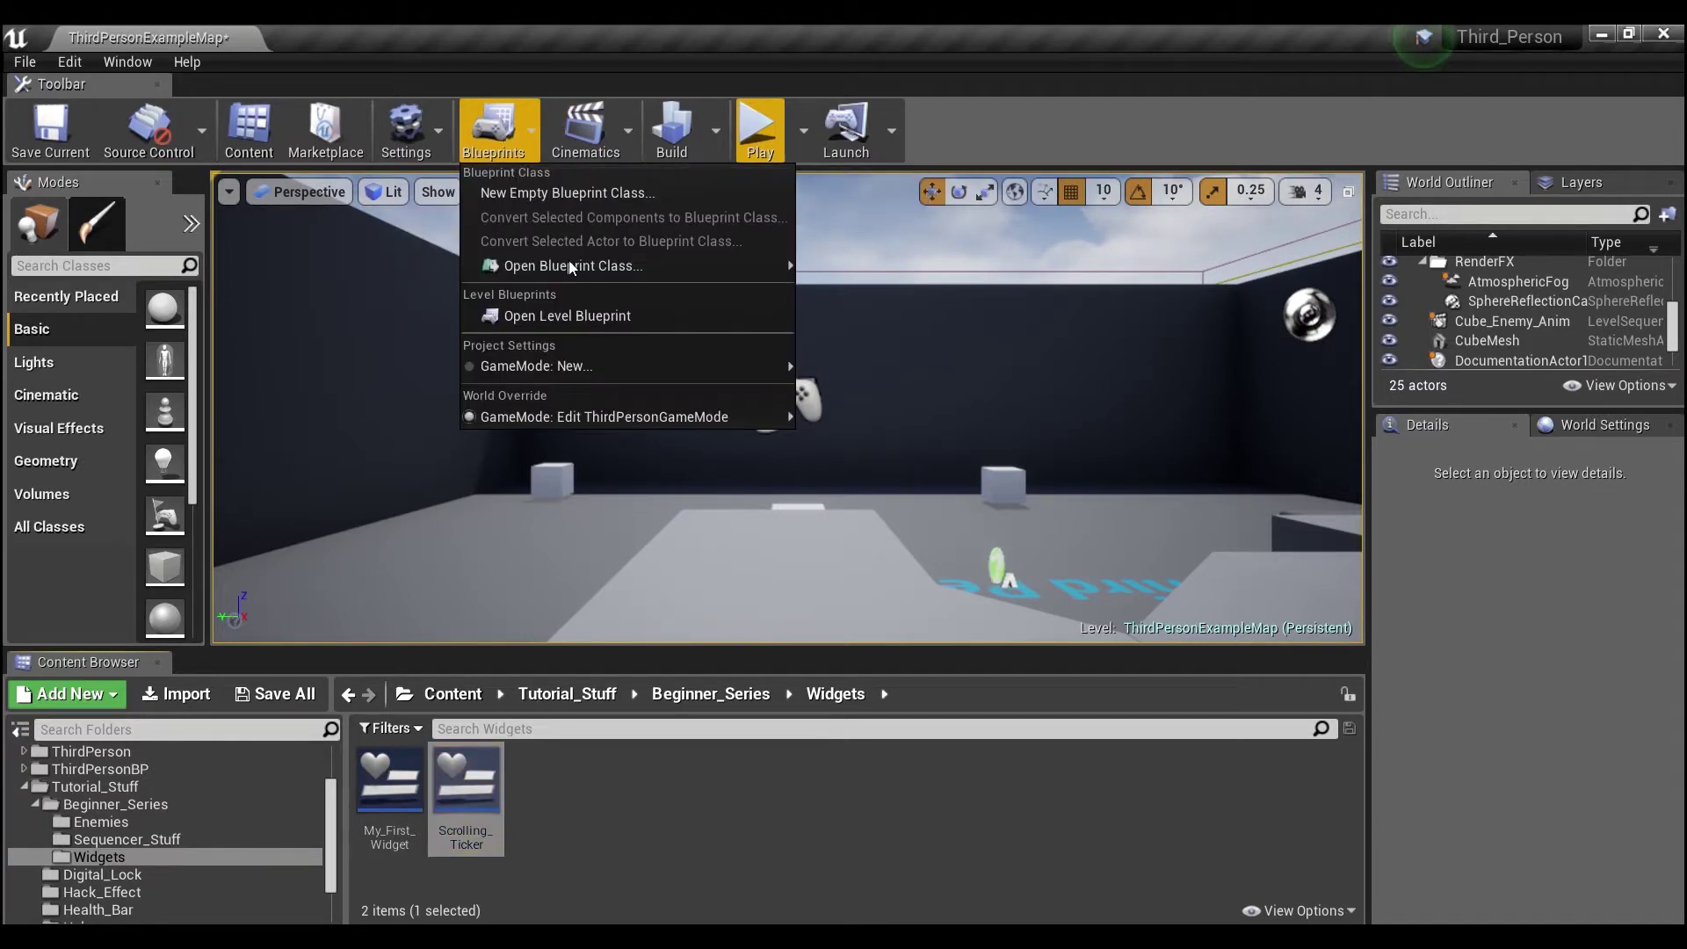
left_click(587, 314)
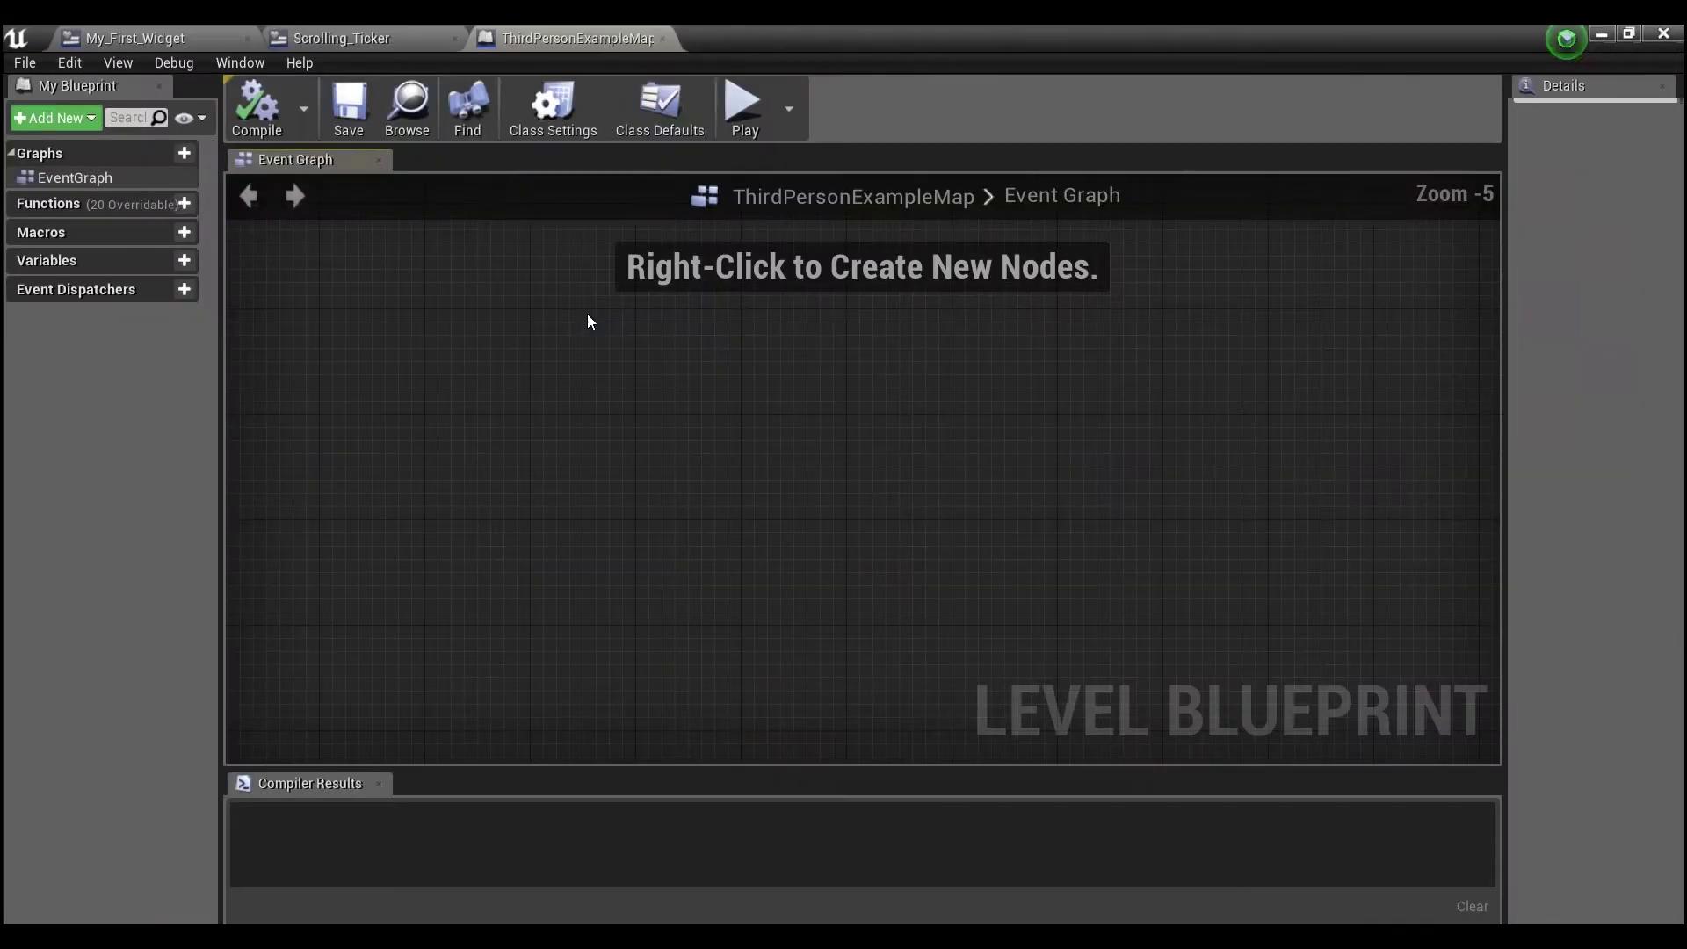
right_click(702, 424)
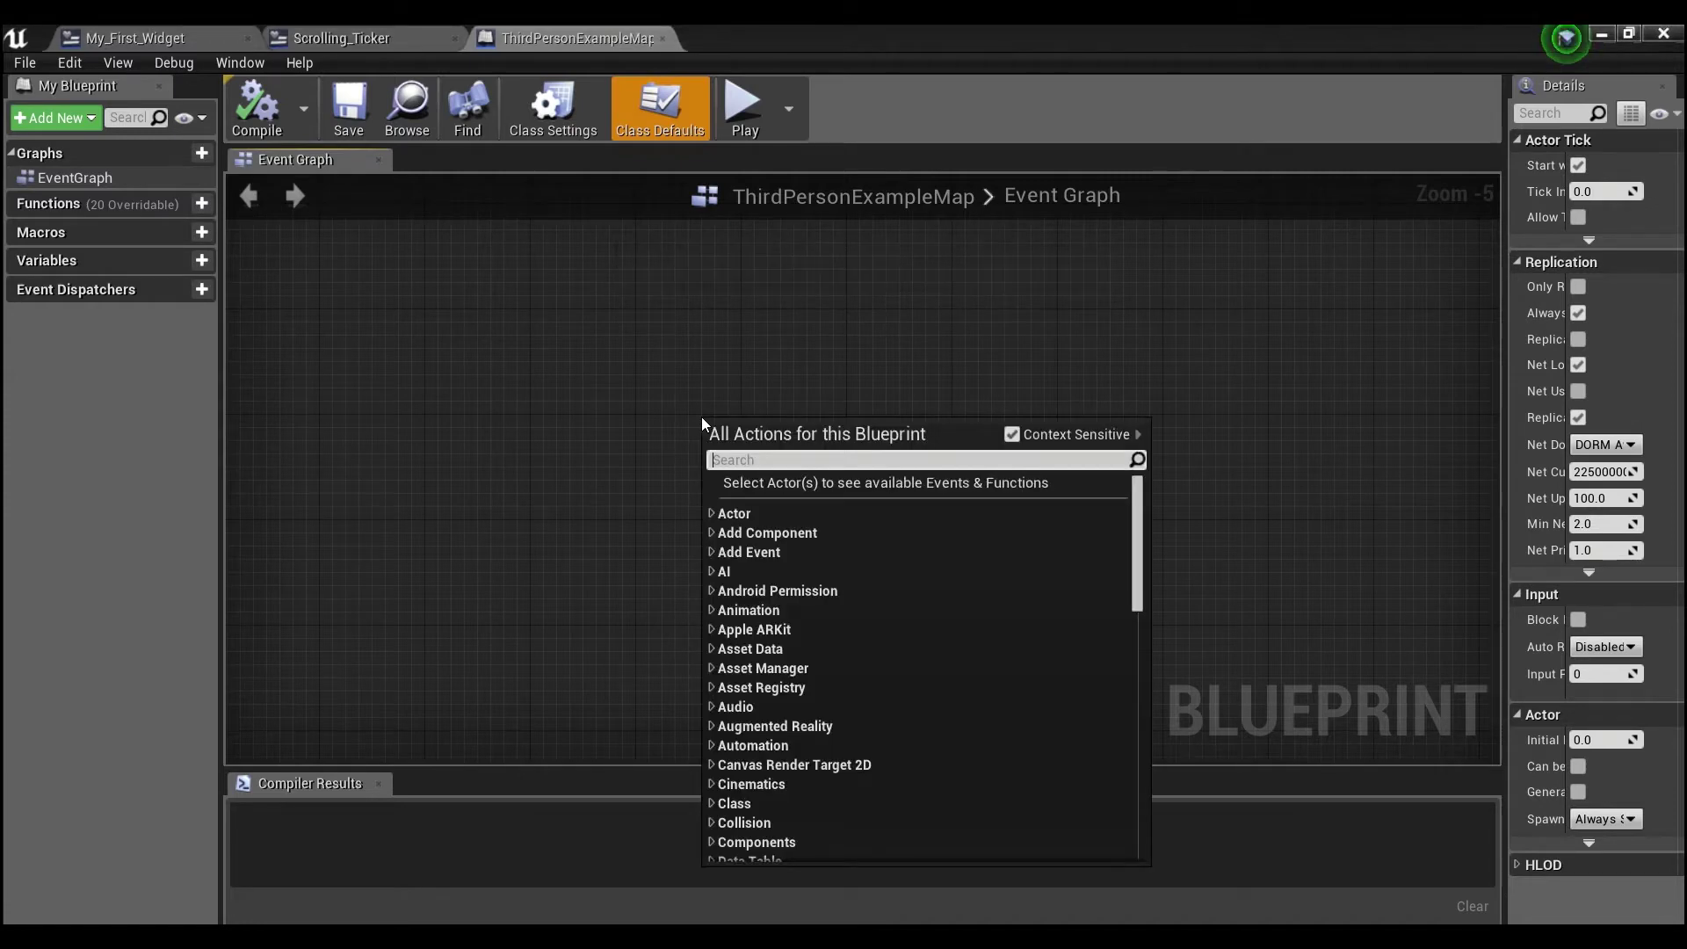
type("begin play")
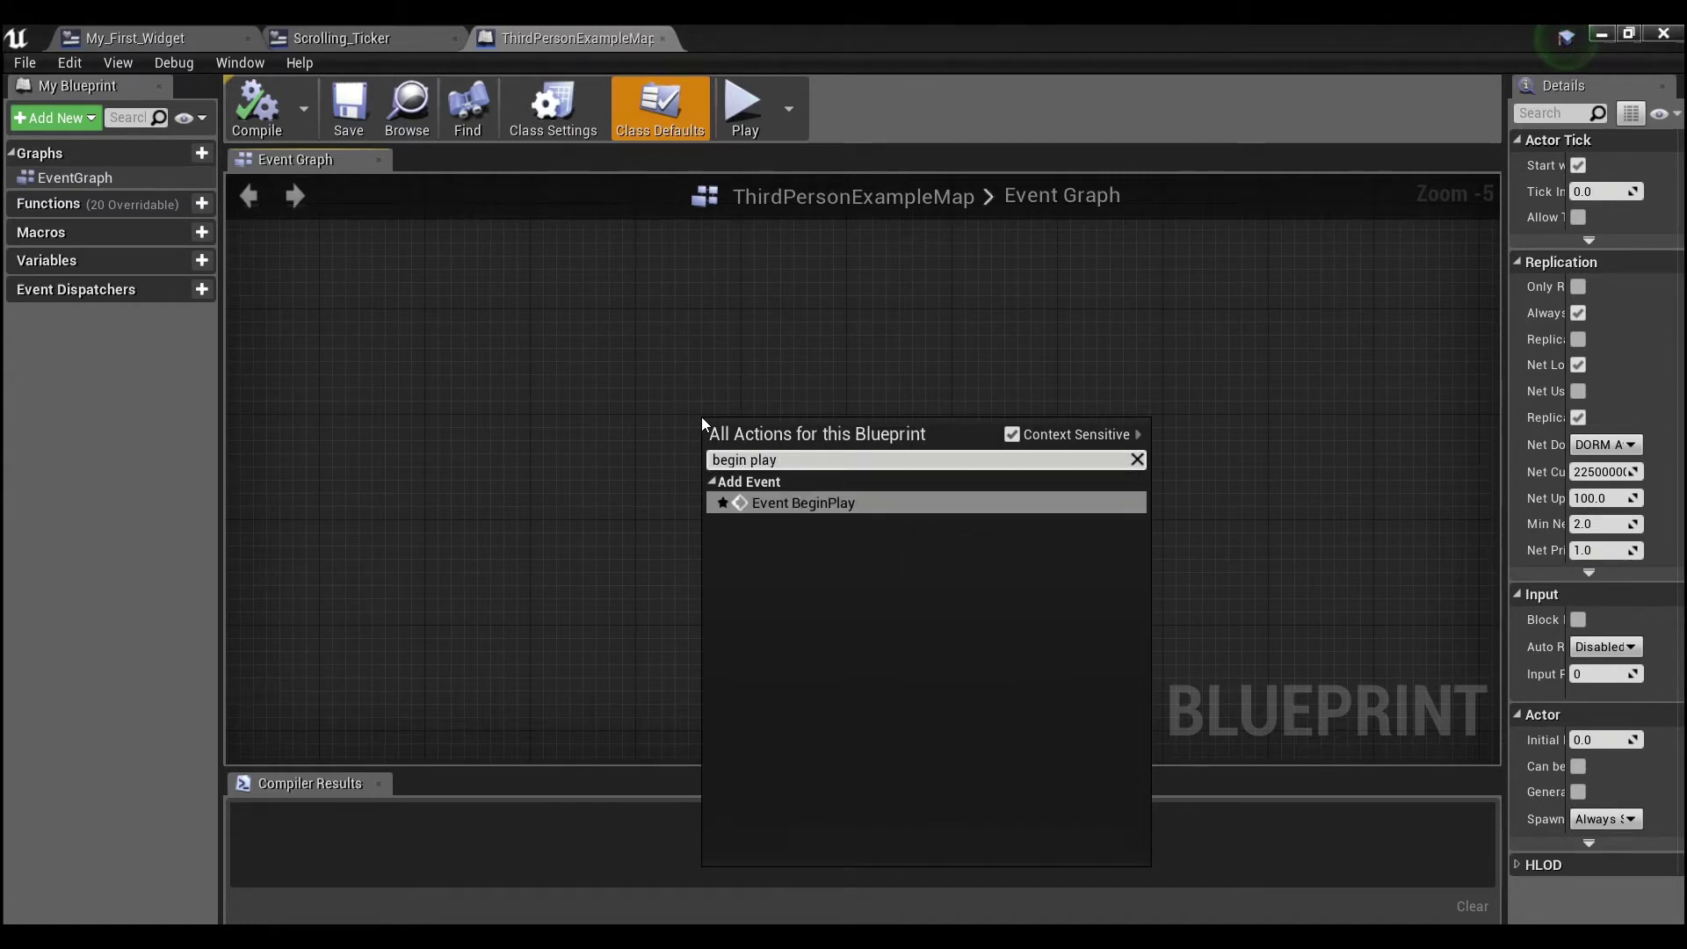
key("Return")
Wire a Create Widget node from BeginPlay and set its Class to Scrolling_Ticker.
scroll(797, 438, "up", 4)
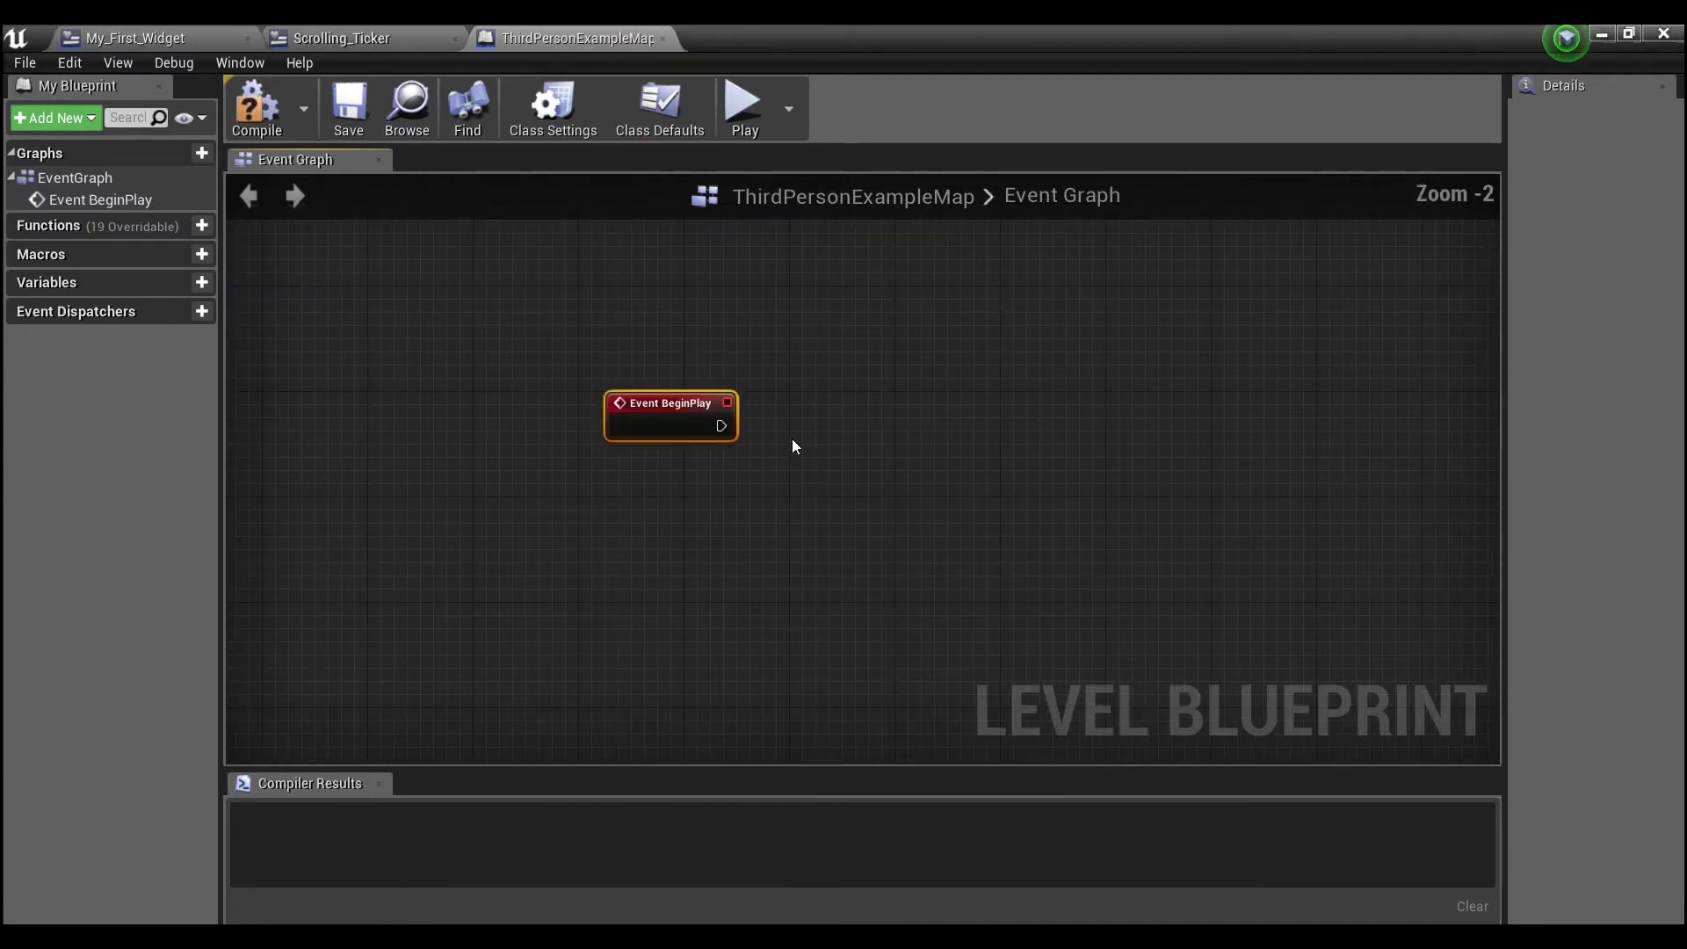
left_click_drag(703, 423, 864, 413)
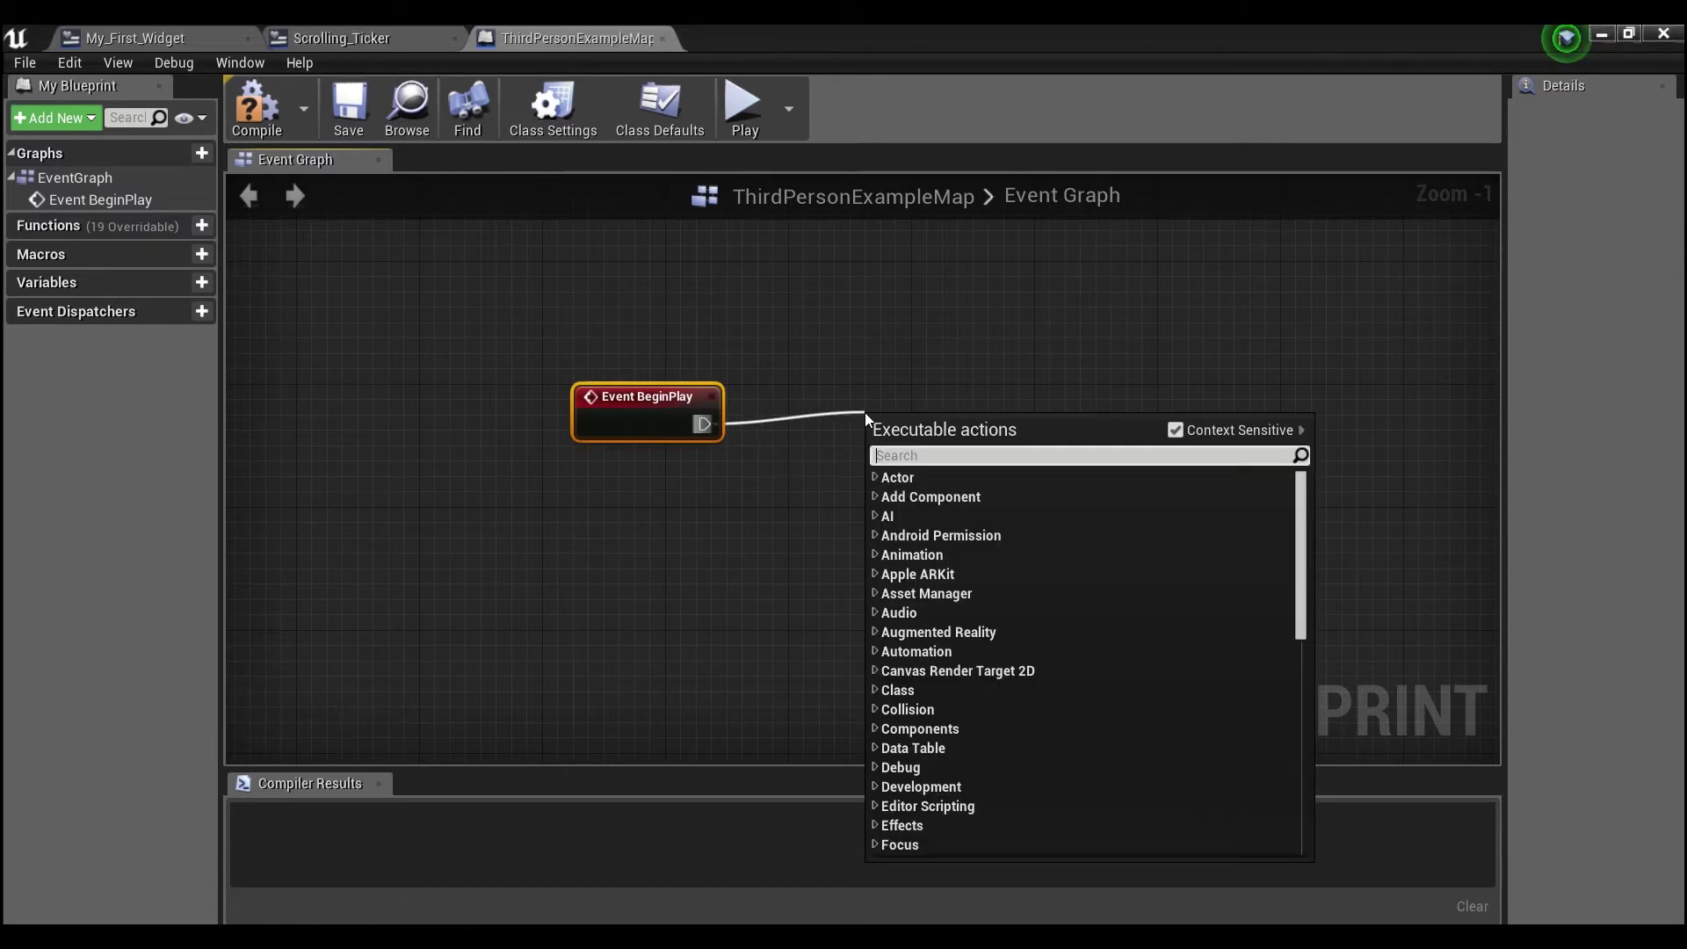
type("create widget")
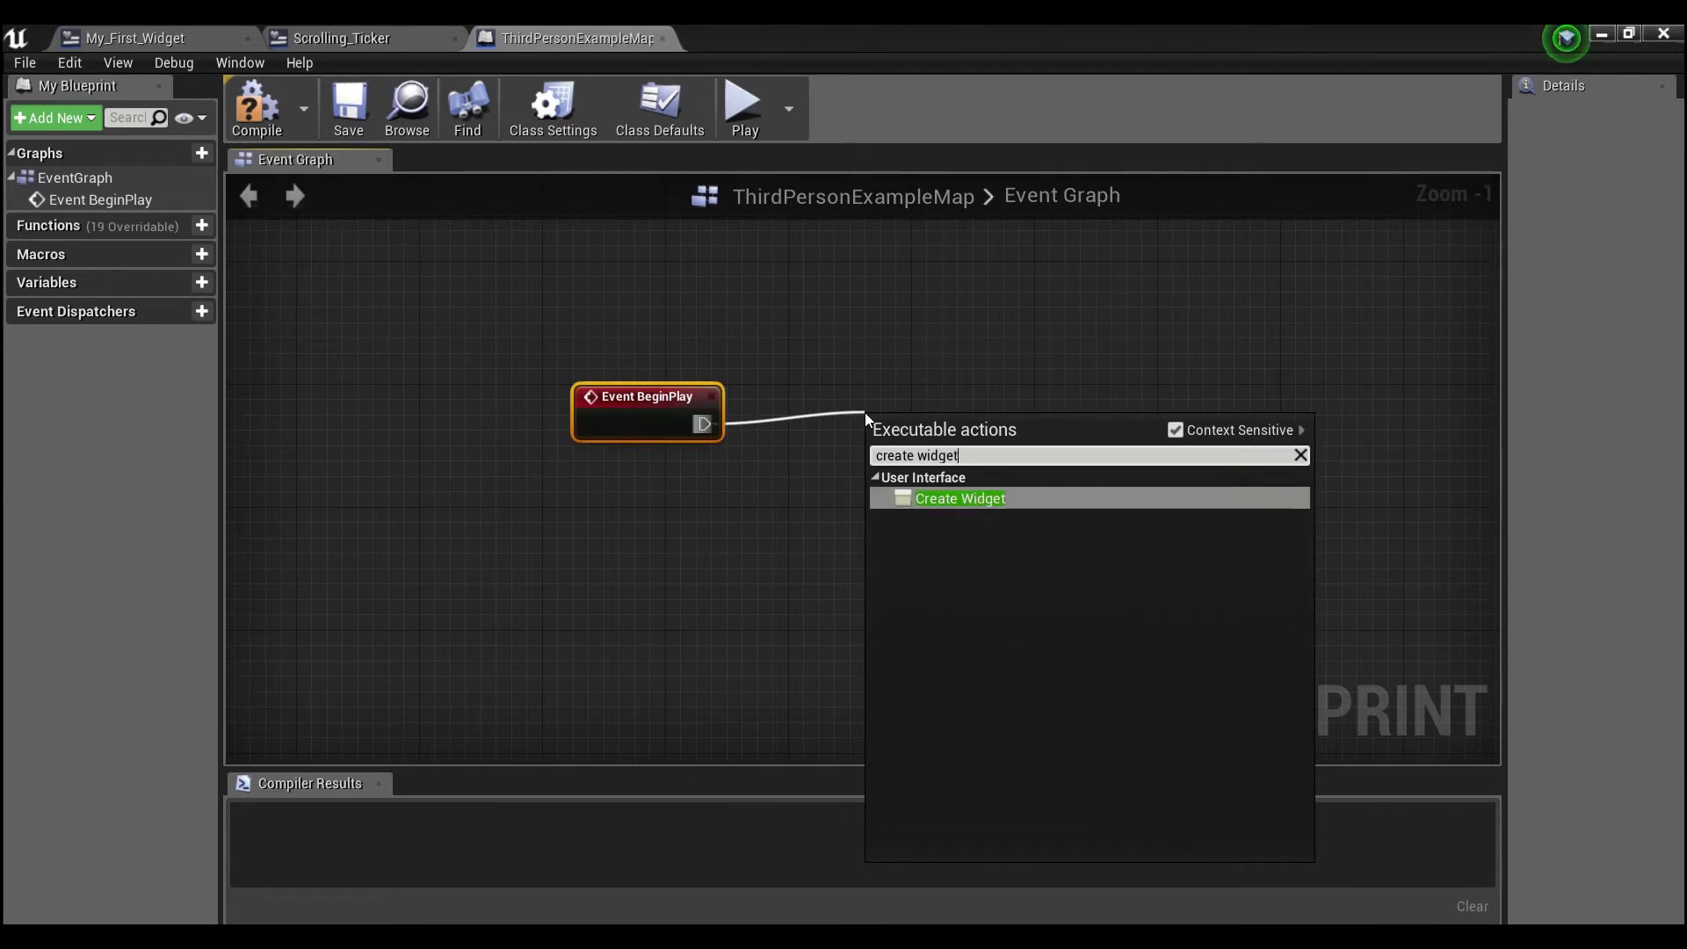
key("Return")
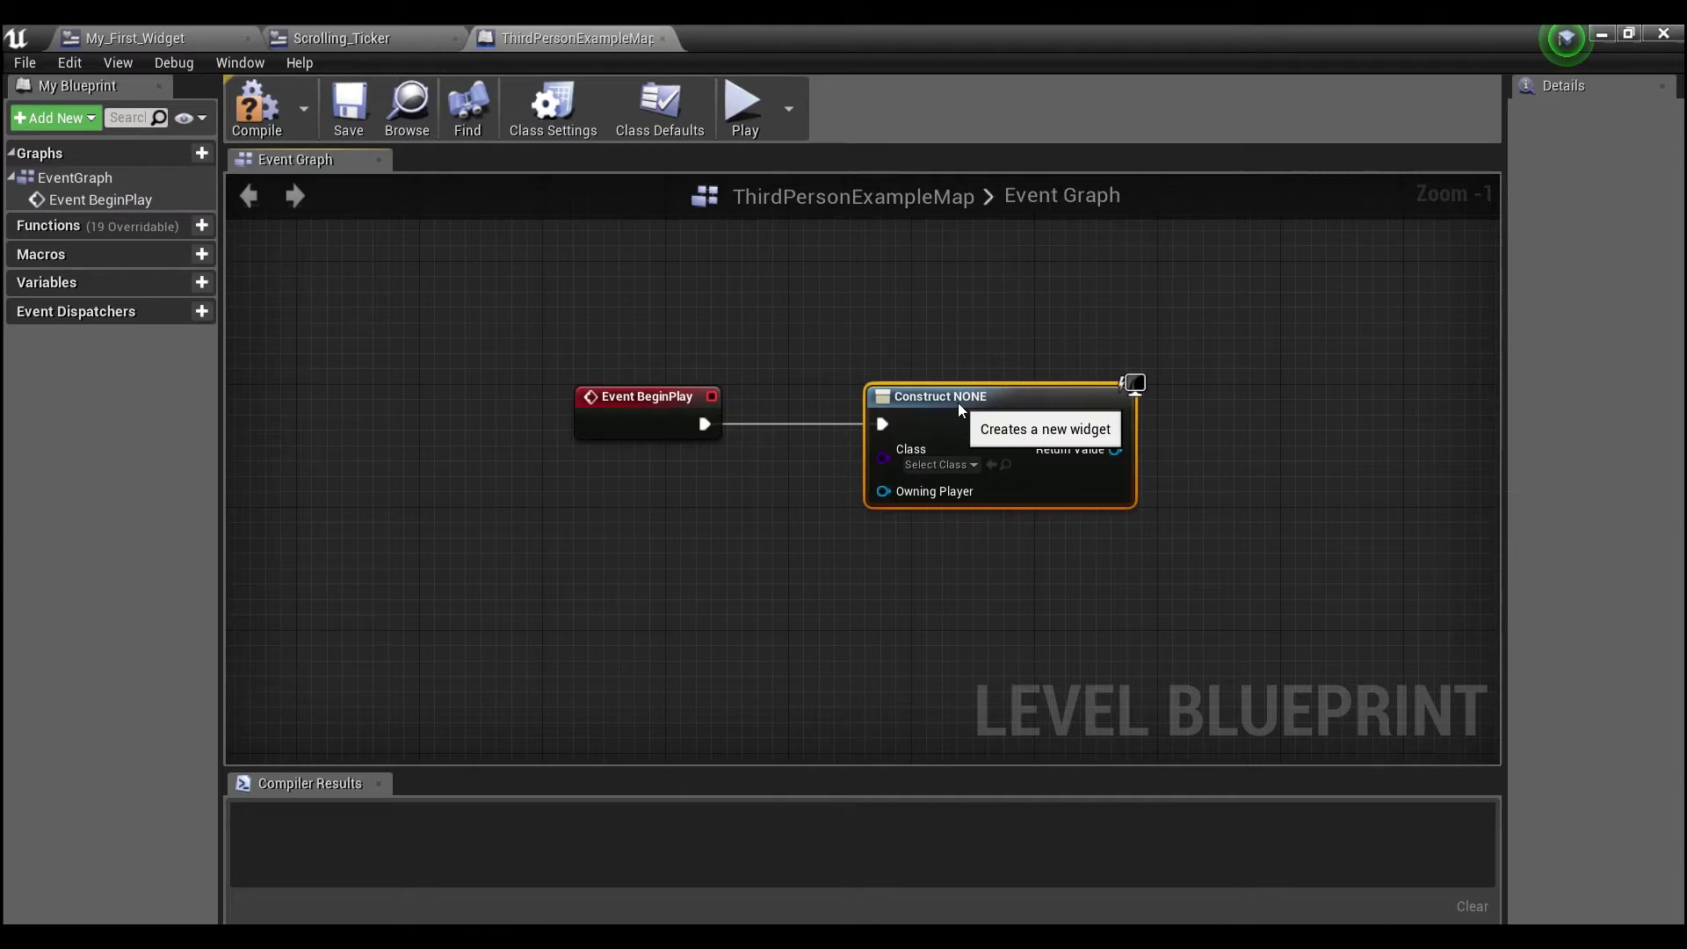
left_click(966, 466)
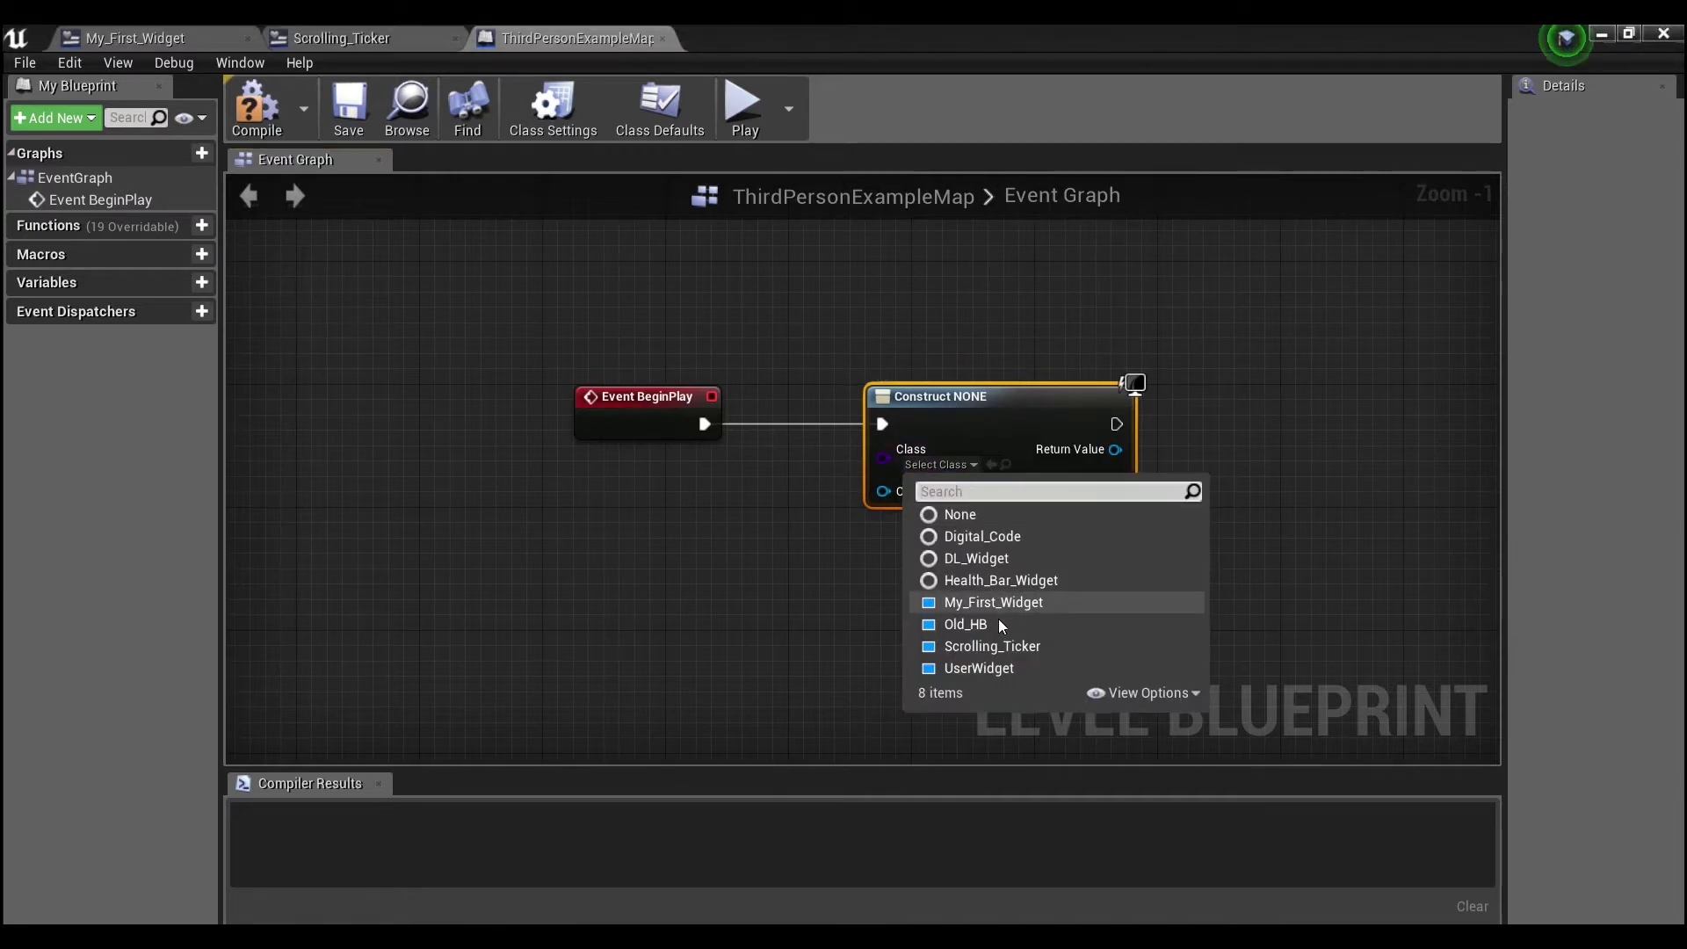
left_click(1011, 647)
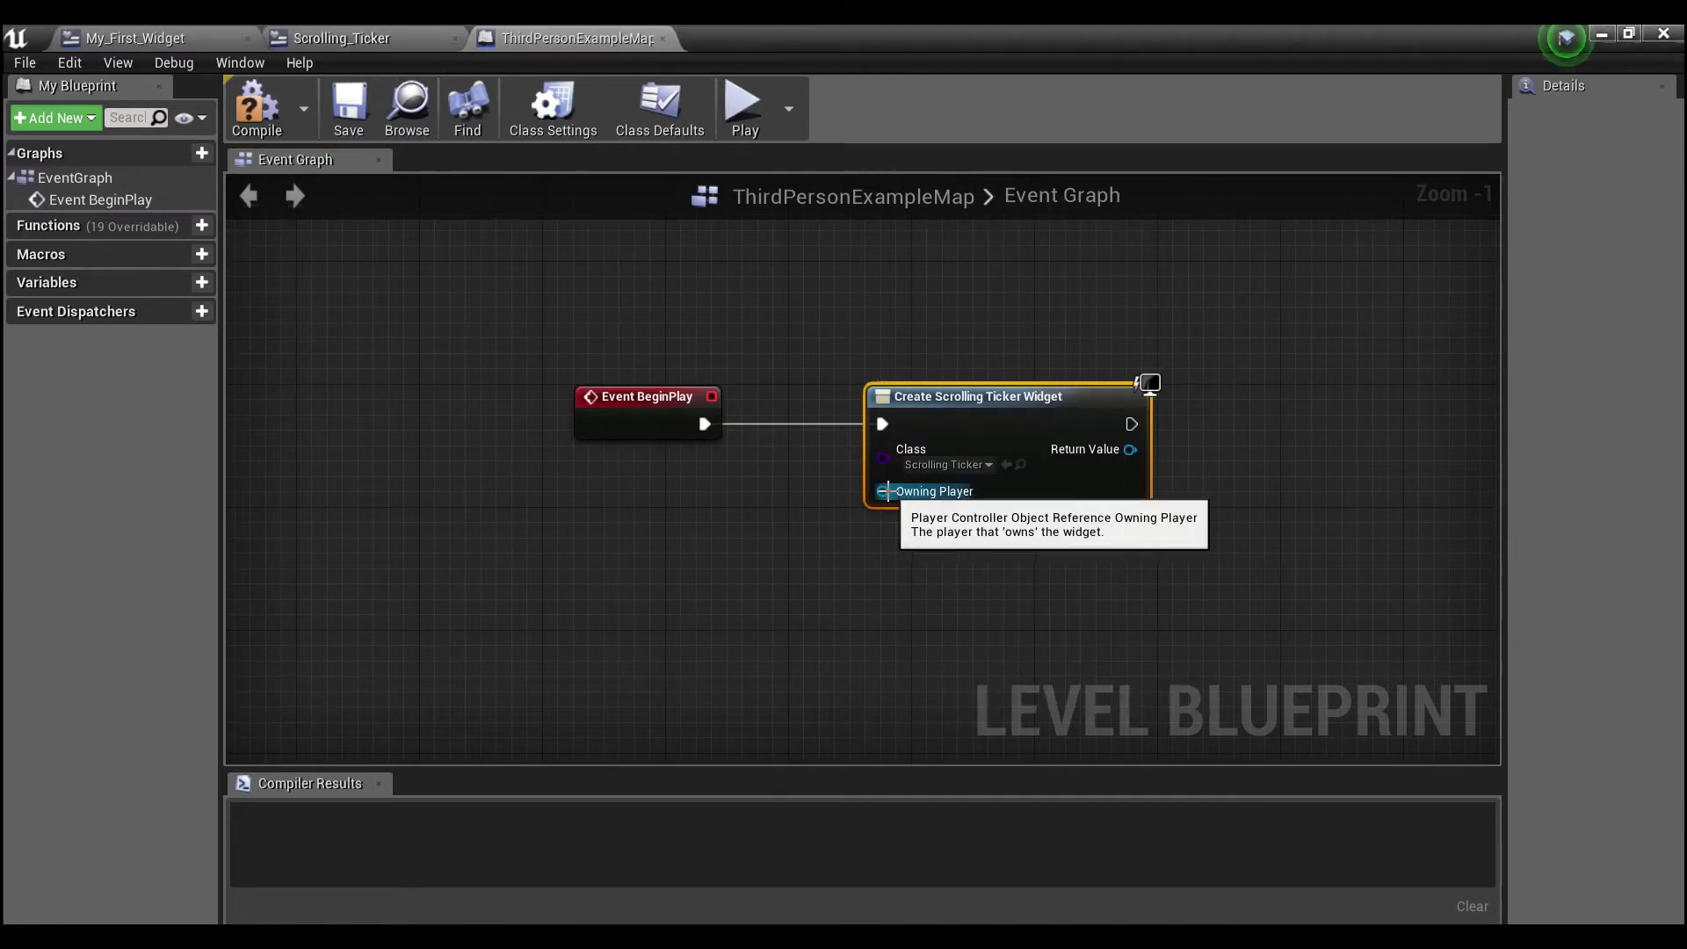
Feed the widget's Owning Player from a Get Player Controller node placed beneath it.
left_click_drag(883, 491, 852, 595)
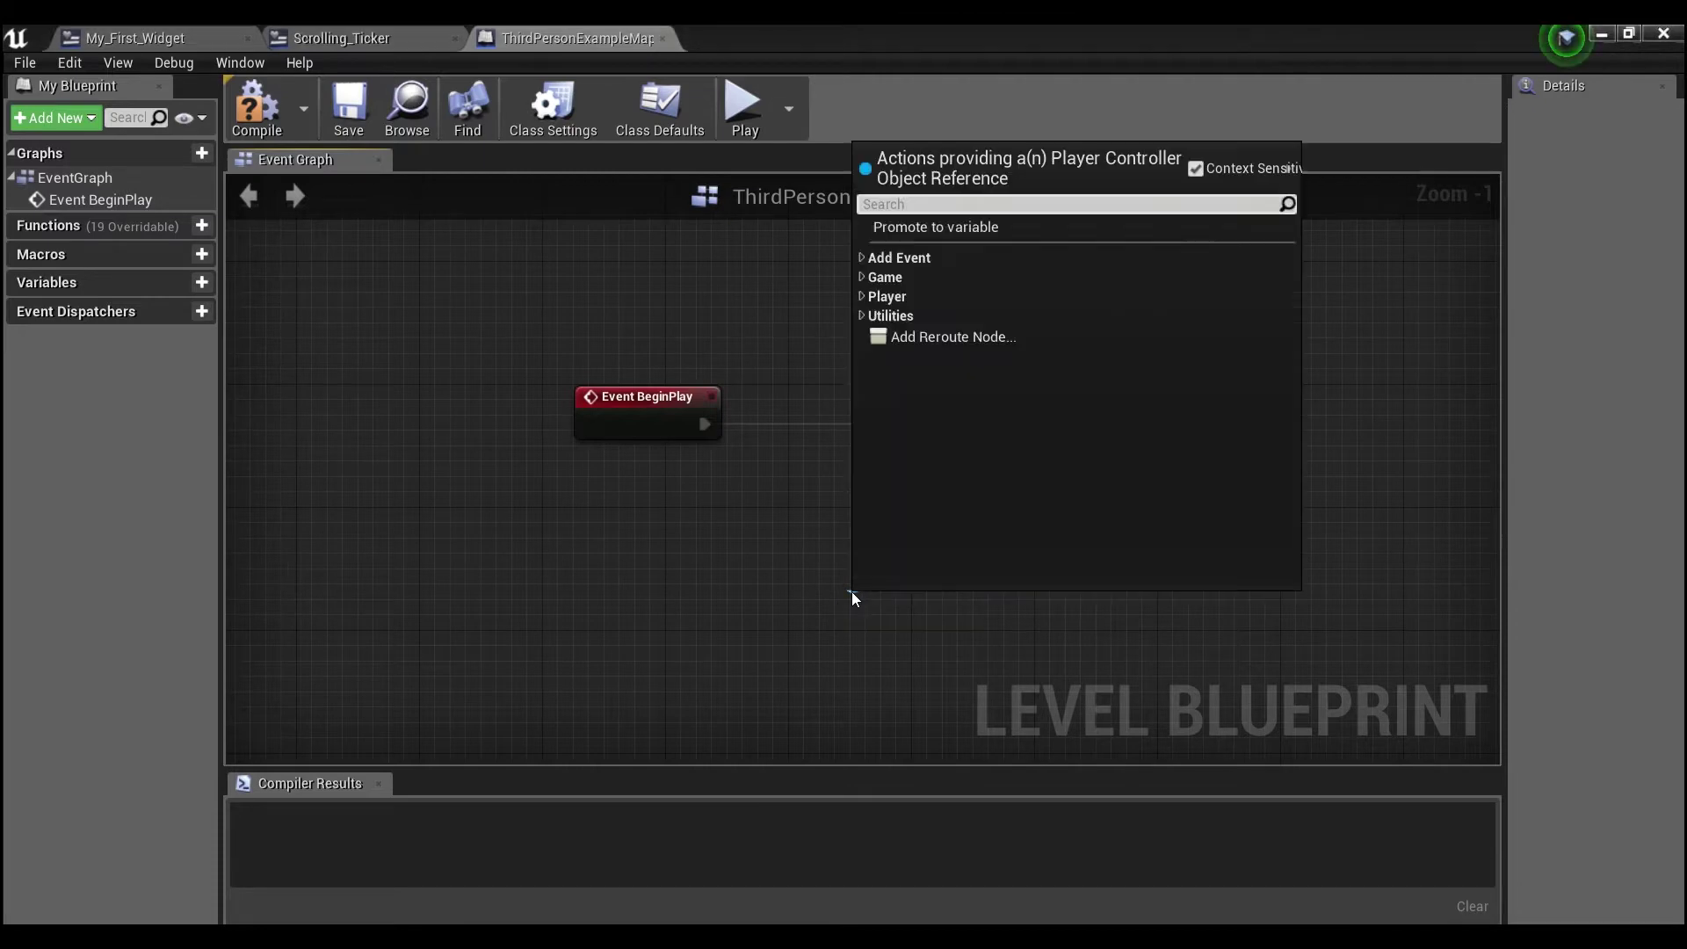
type("get player")
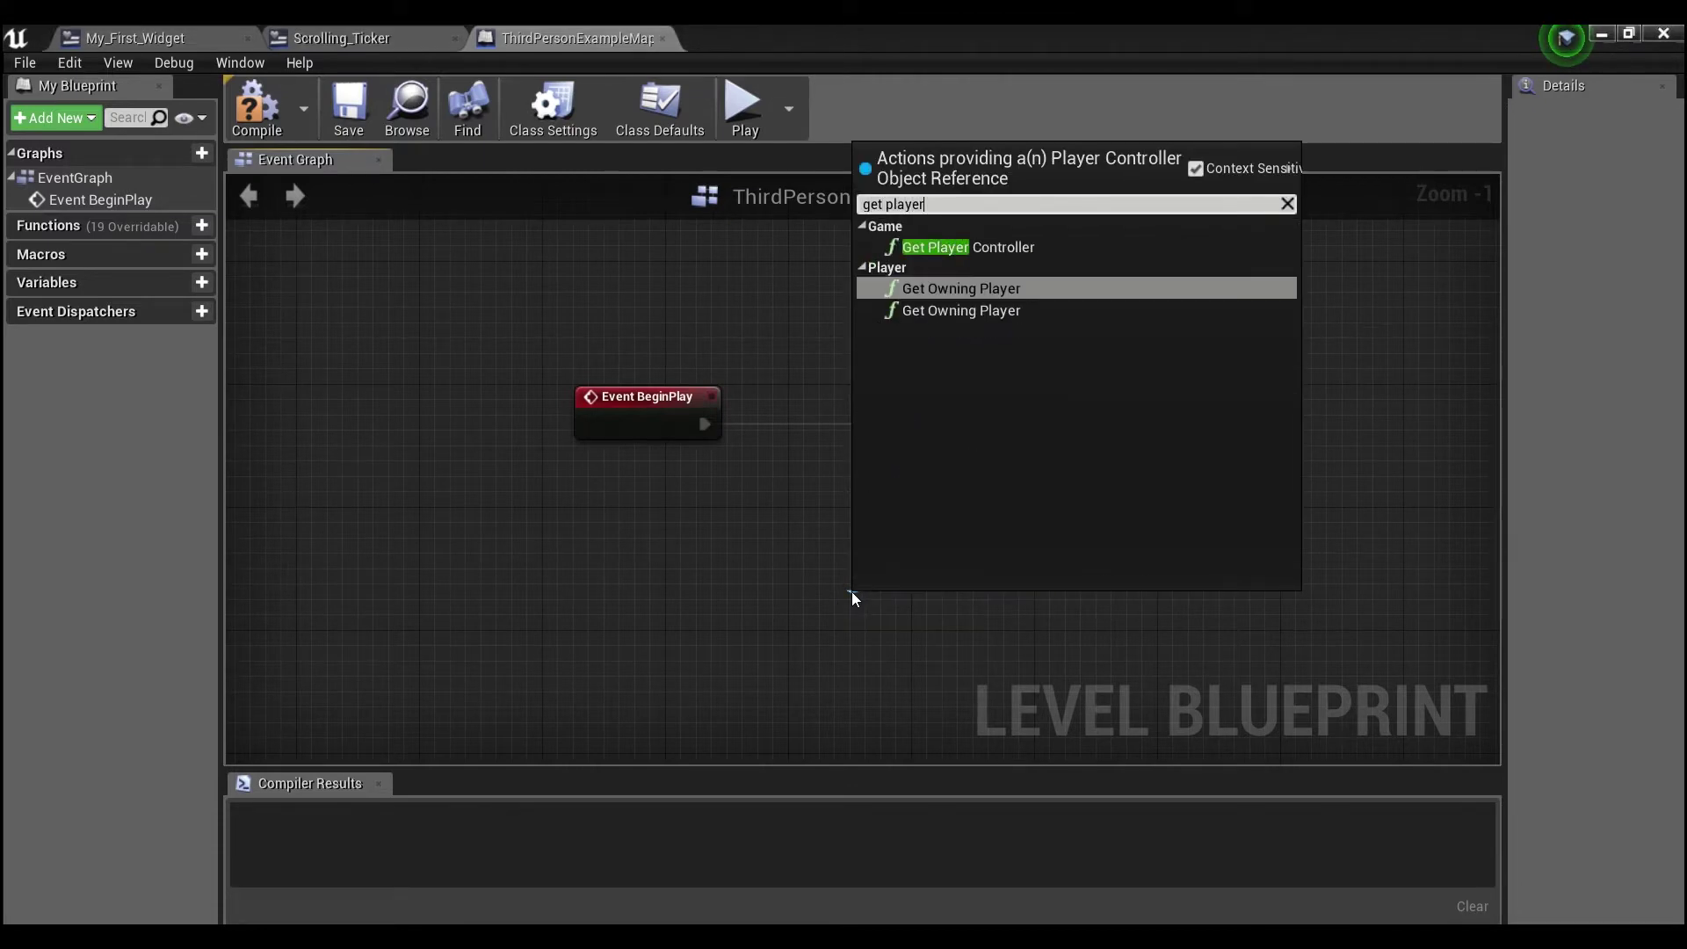
type(" cont")
key("Return")
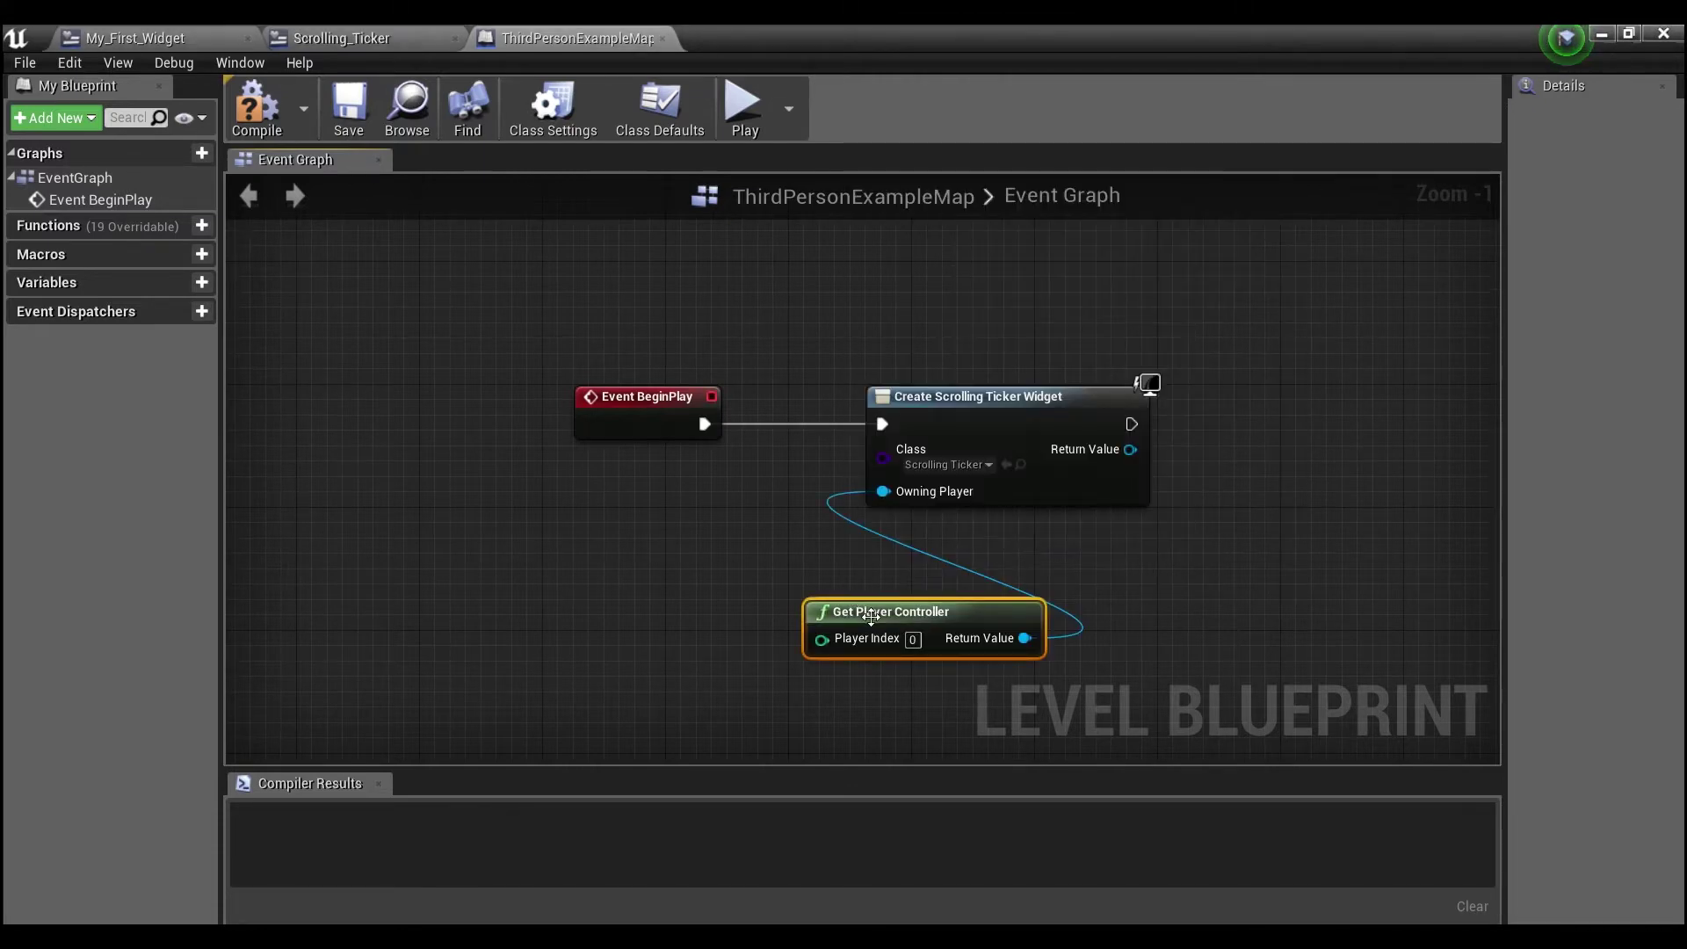
left_click_drag(870, 616, 933, 541)
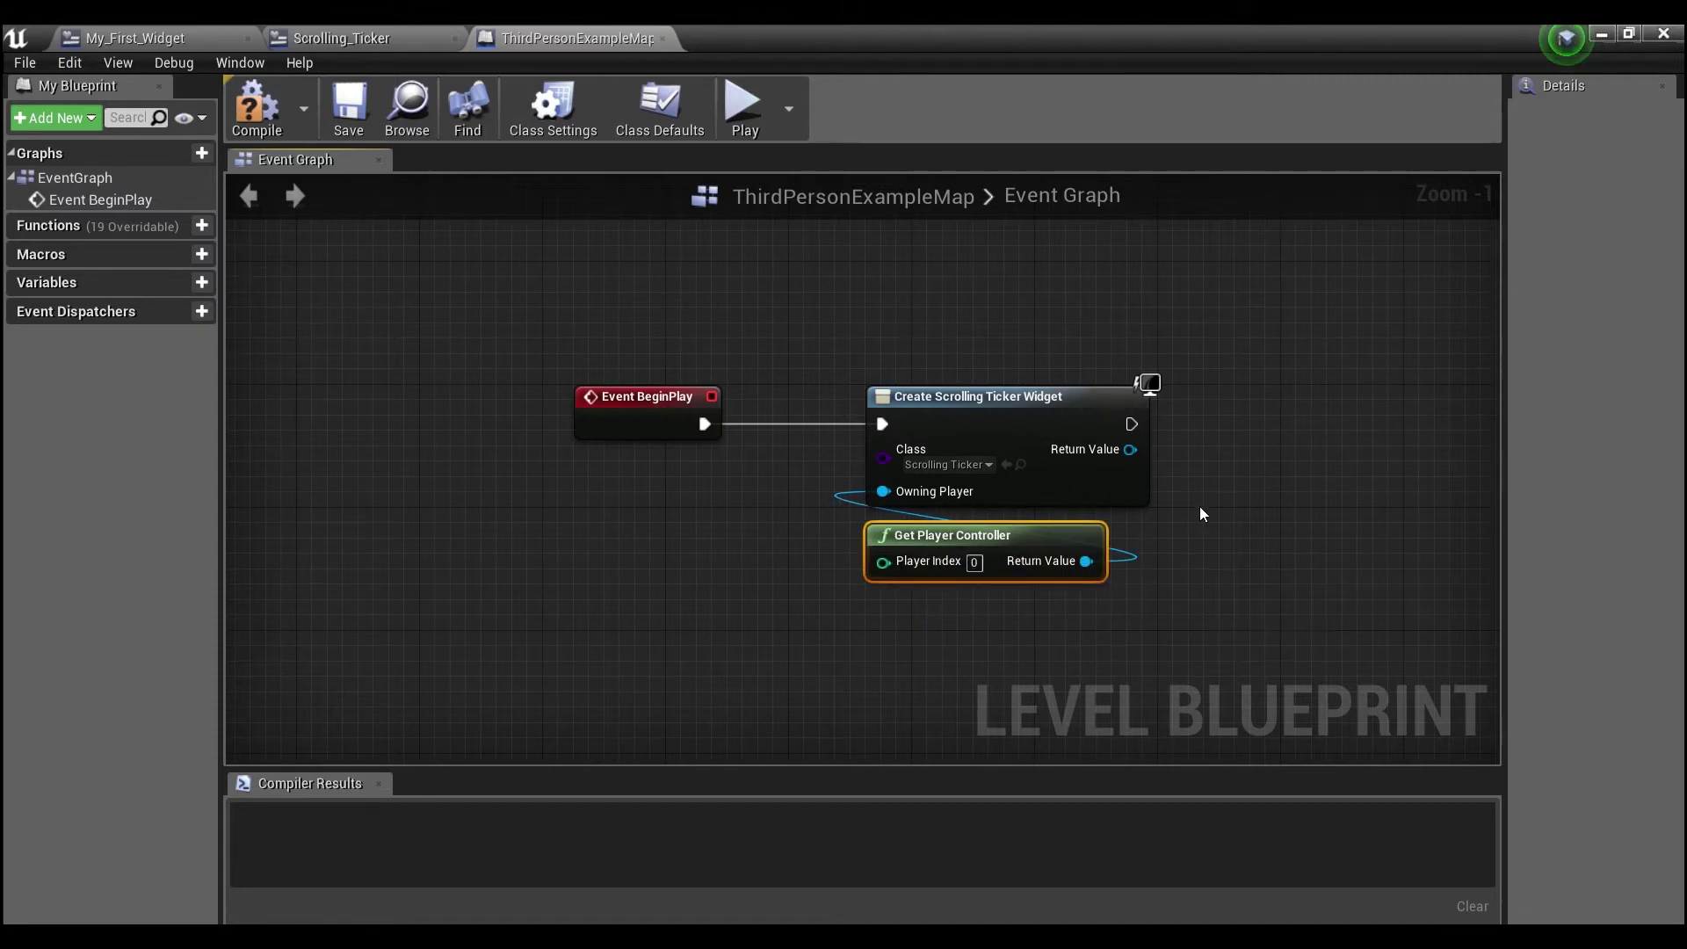
Connect the widget's Return Value to a new Add to Viewport node, aligned beside it.
right_click_drag(1202, 514, 703, 539)
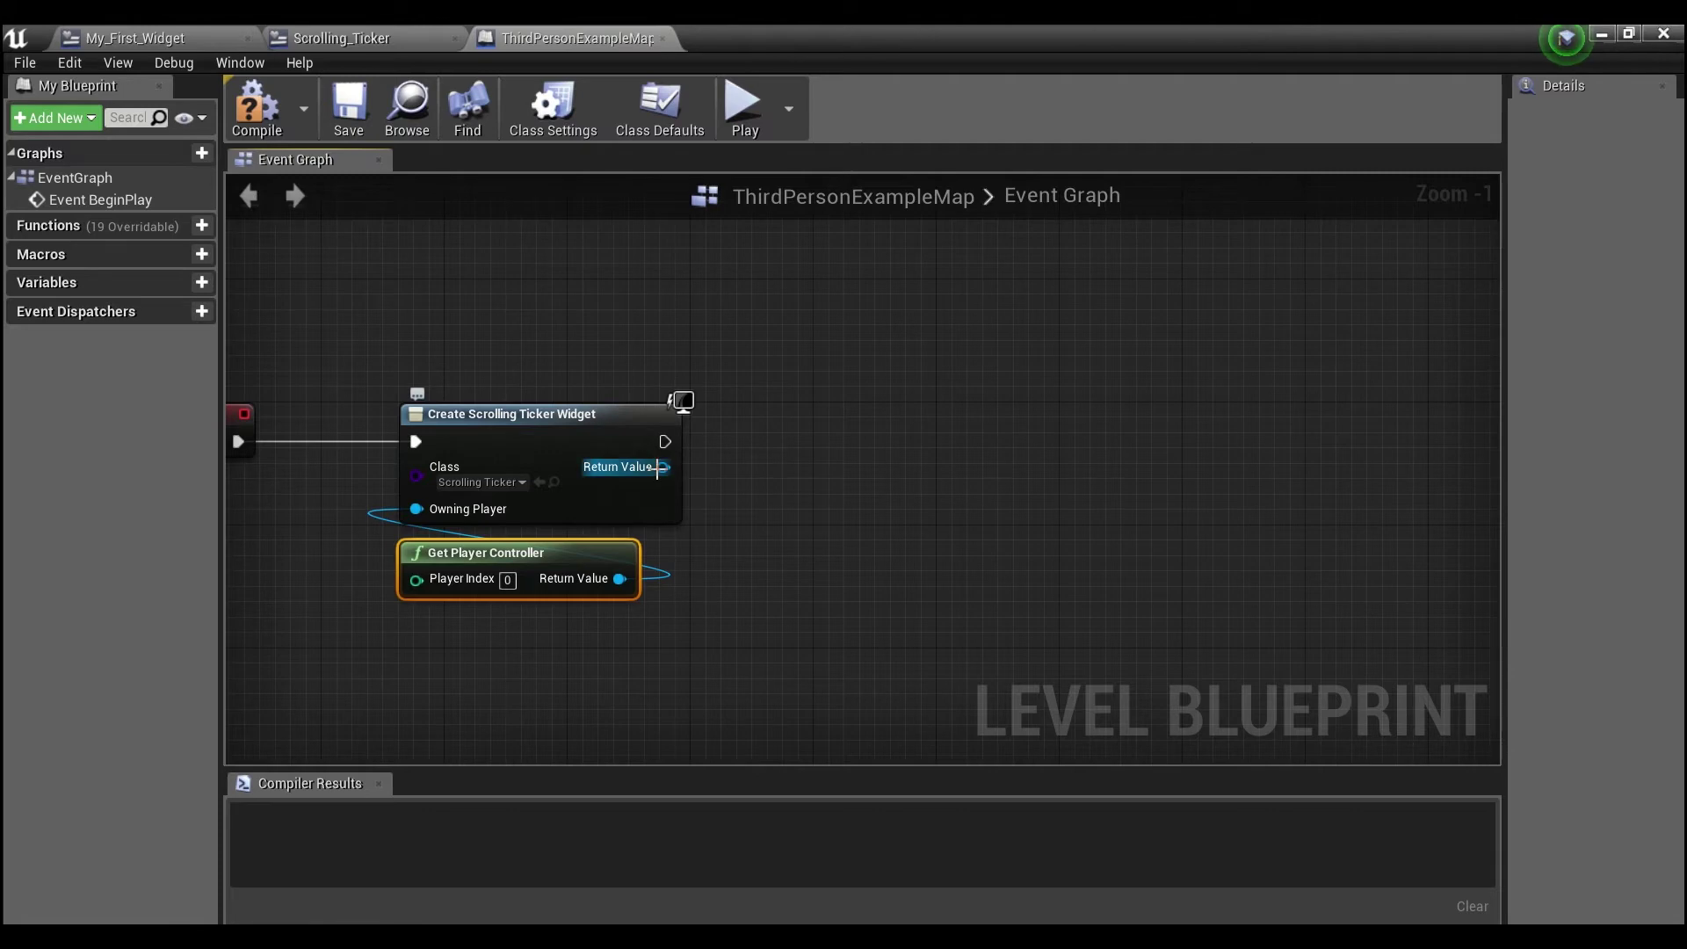
left_click_drag(663, 466, 829, 499)
type("add to view")
key("Return")
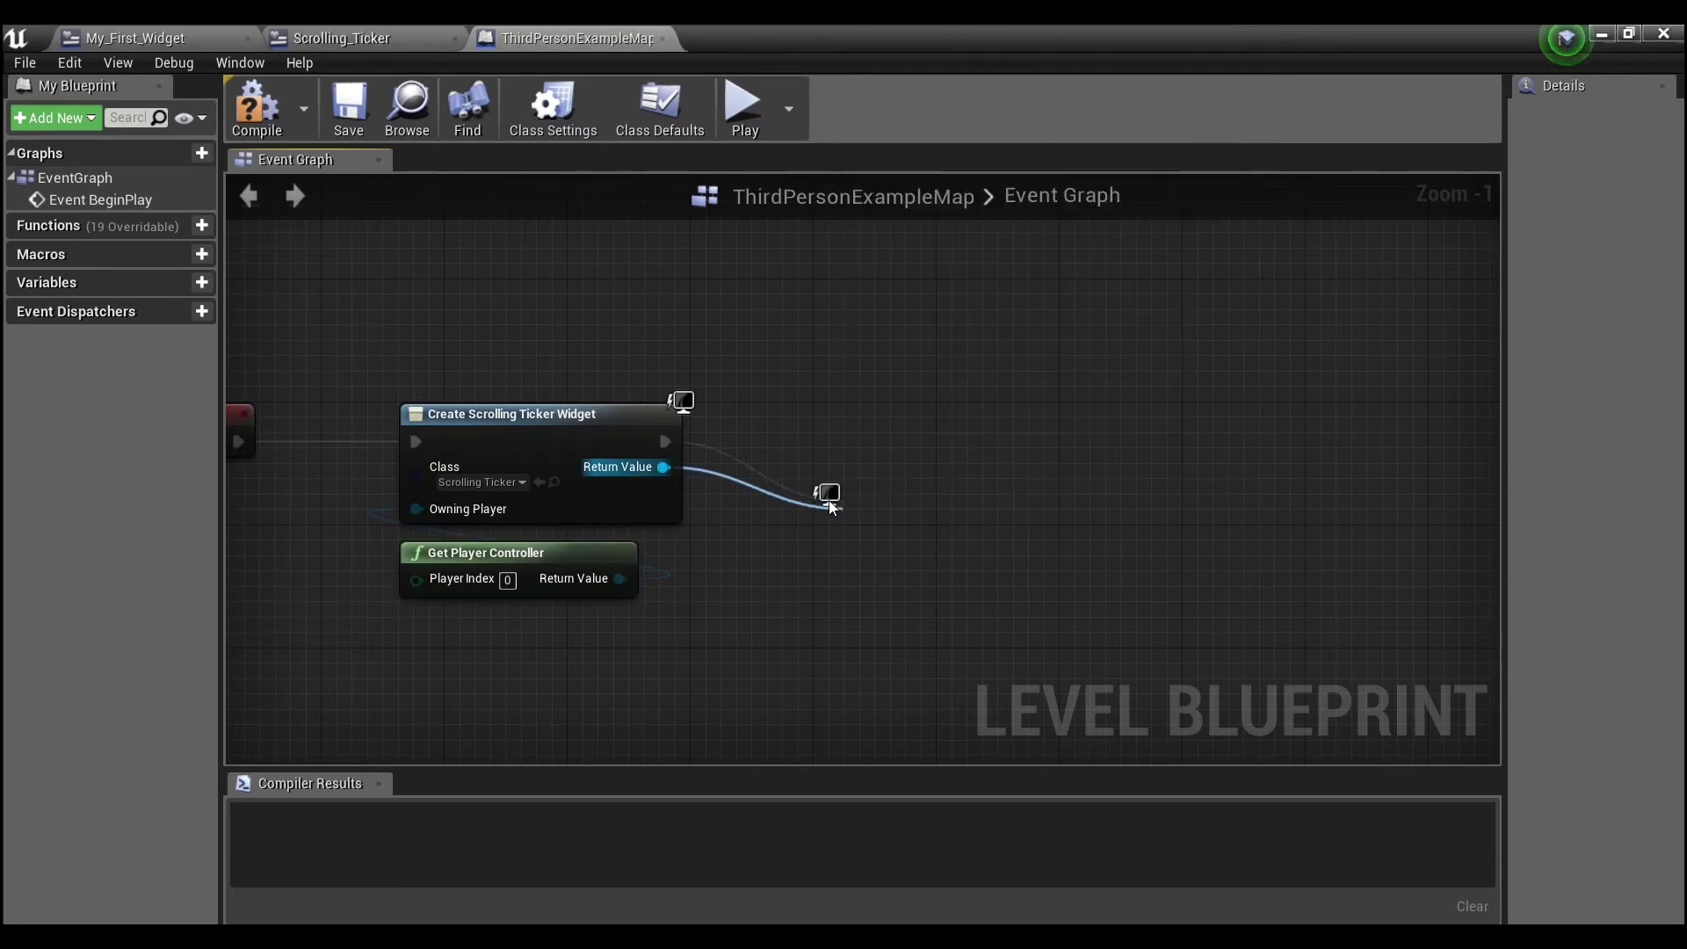
left_click_drag(898, 538, 836, 425)
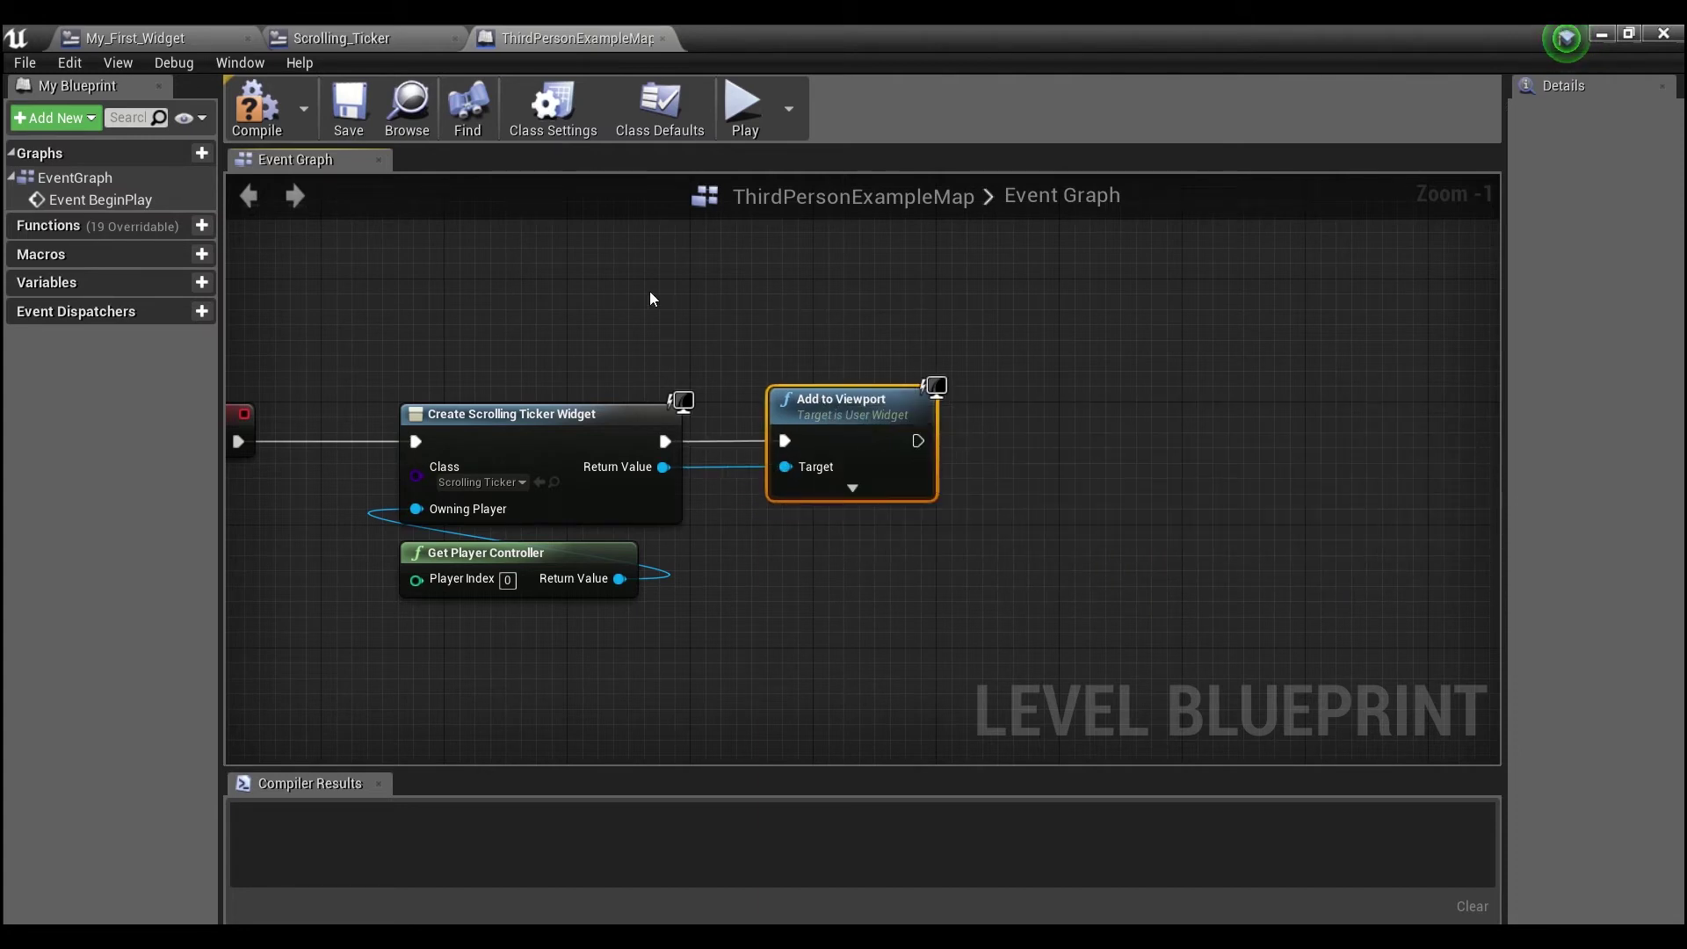
Compile and save the level blueprint, then return to the level editor.
left_click(254, 112)
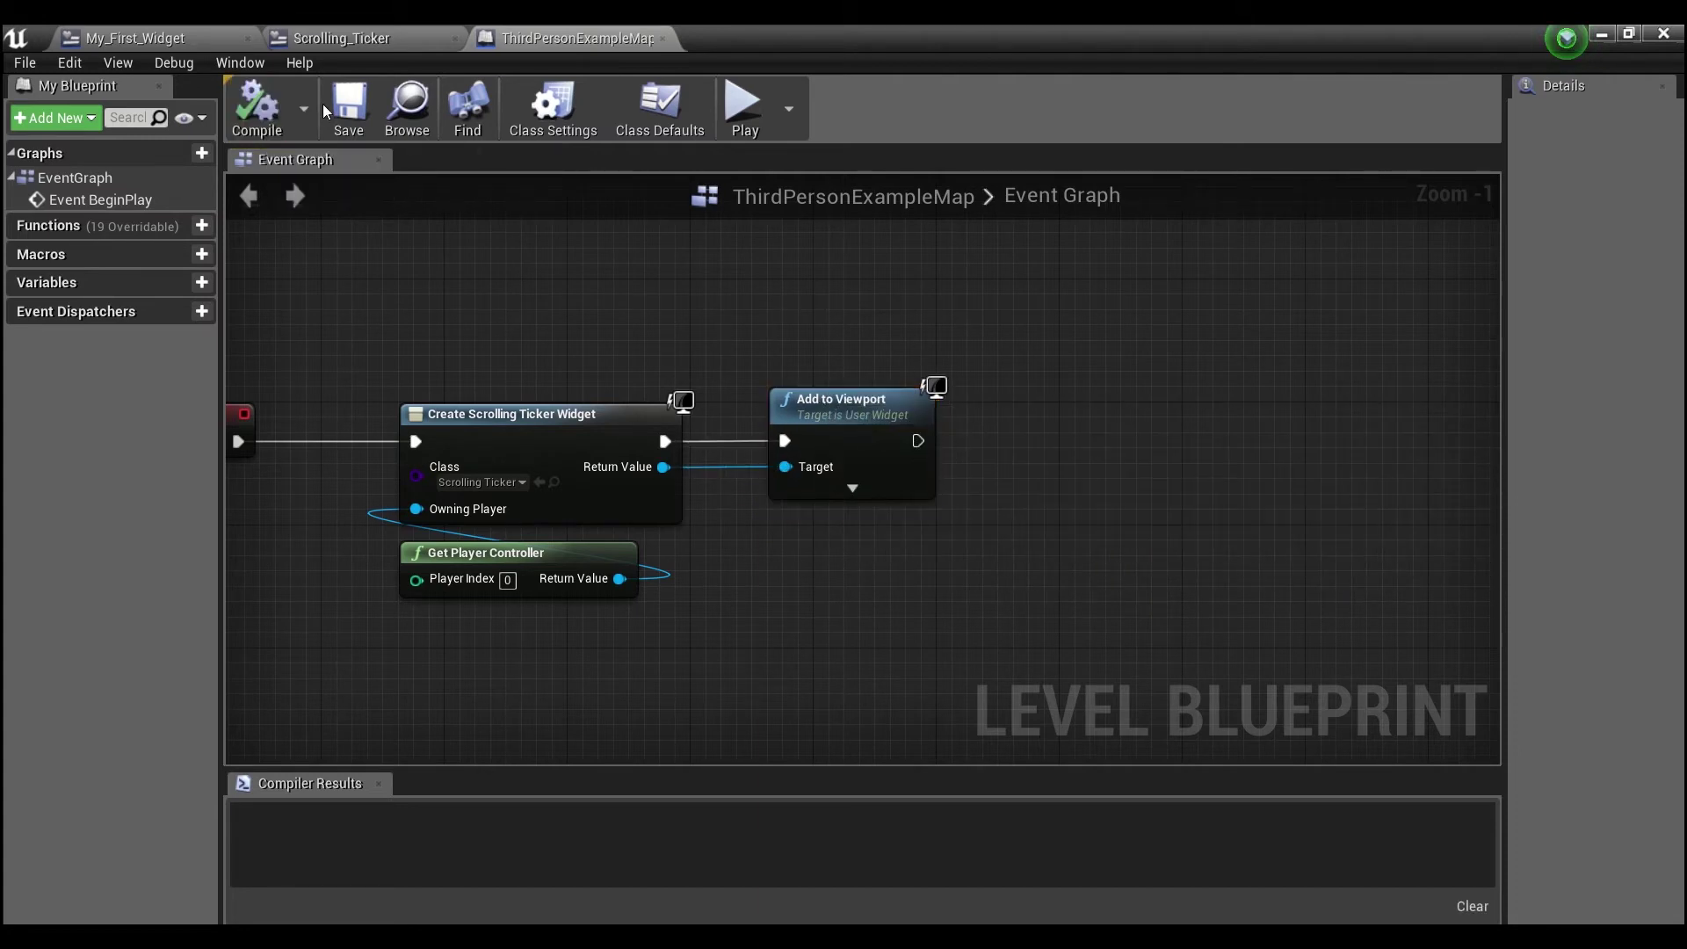
left_click(343, 107)
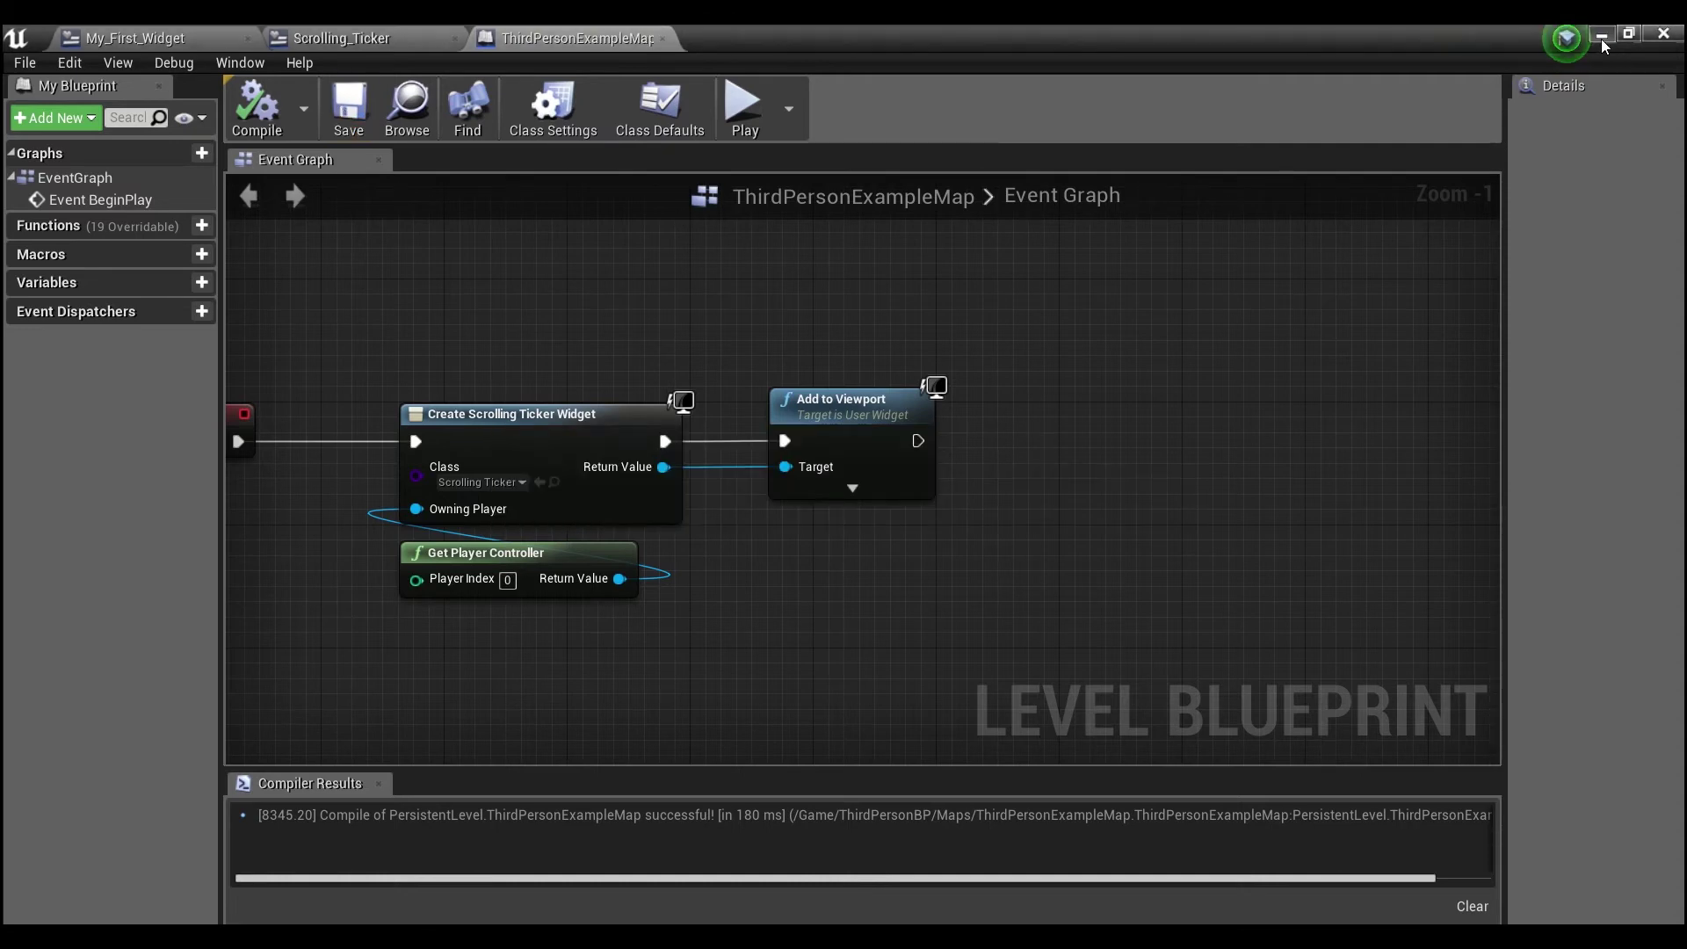
left_click(1602, 33)
Open the ThirdPersonCharacter blueprint from Tutorial_Stuff > Beginner_Series in the Content Browser.
left_click(594, 694)
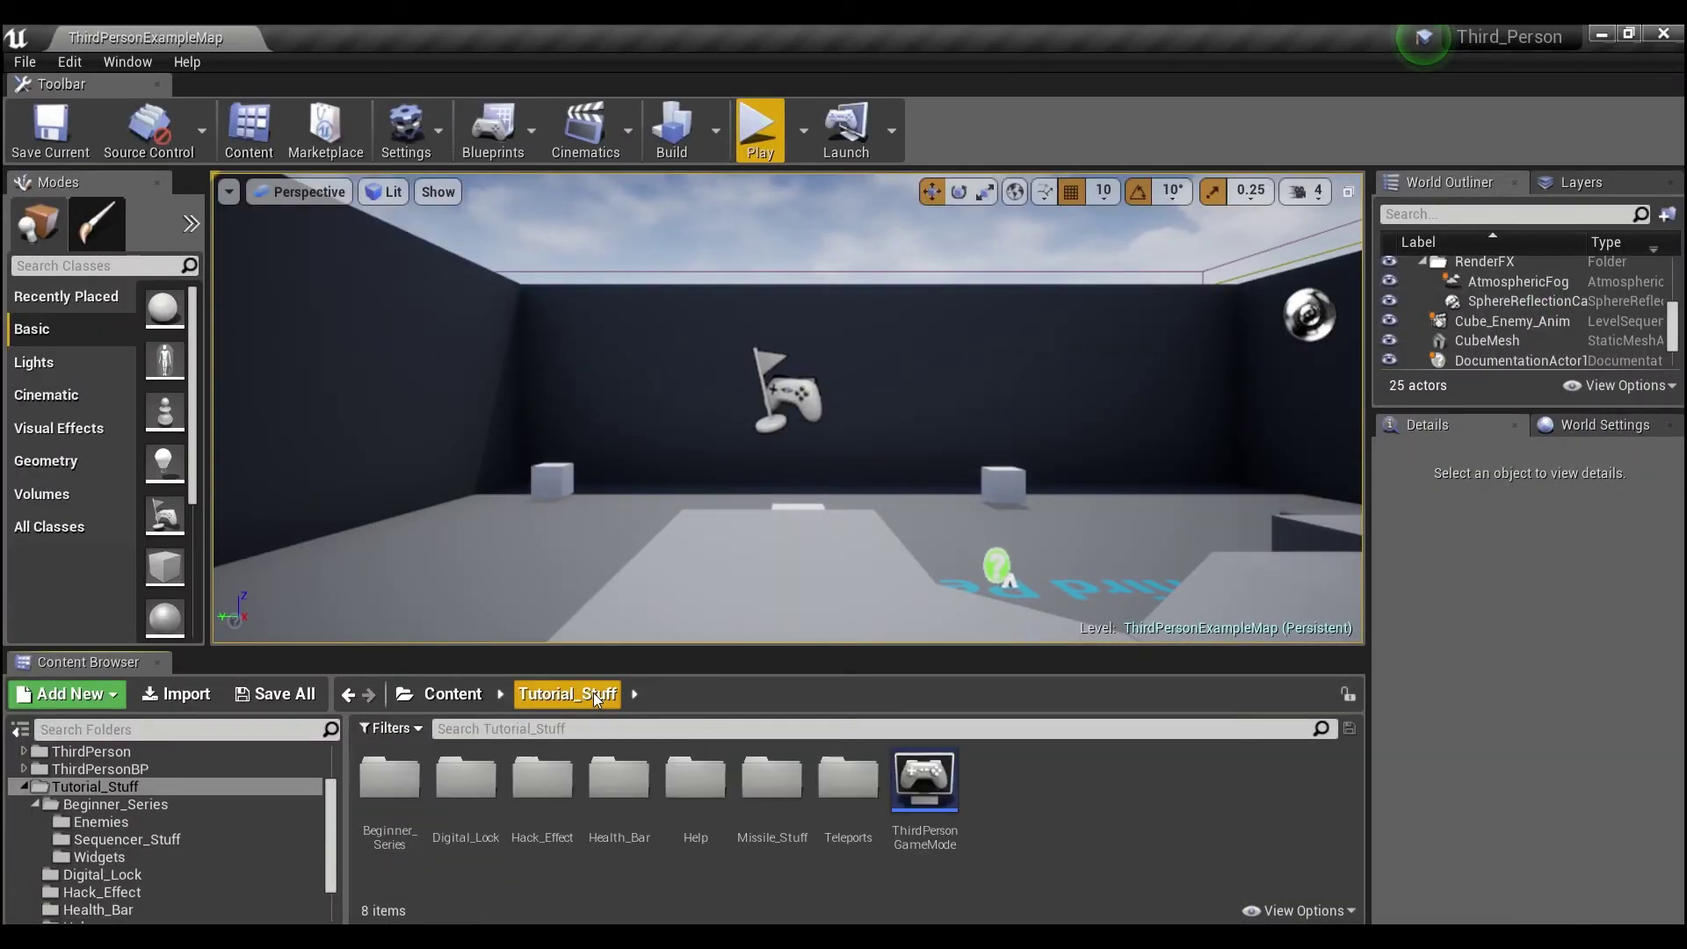
double_click(425, 787)
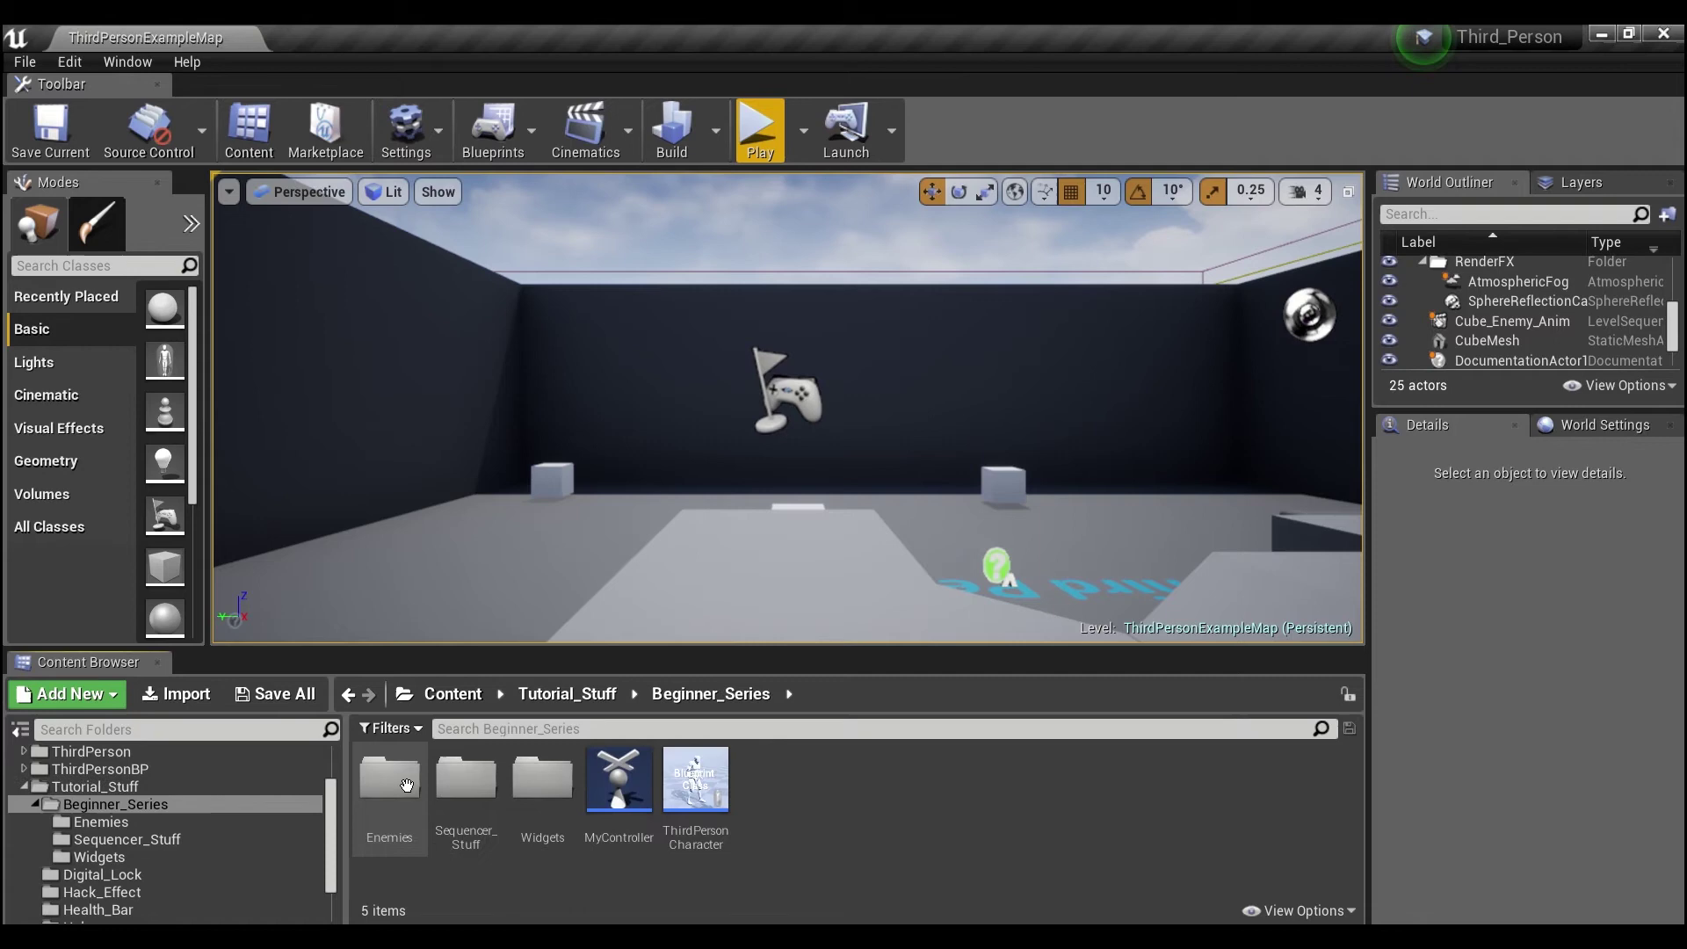
double_click(699, 778)
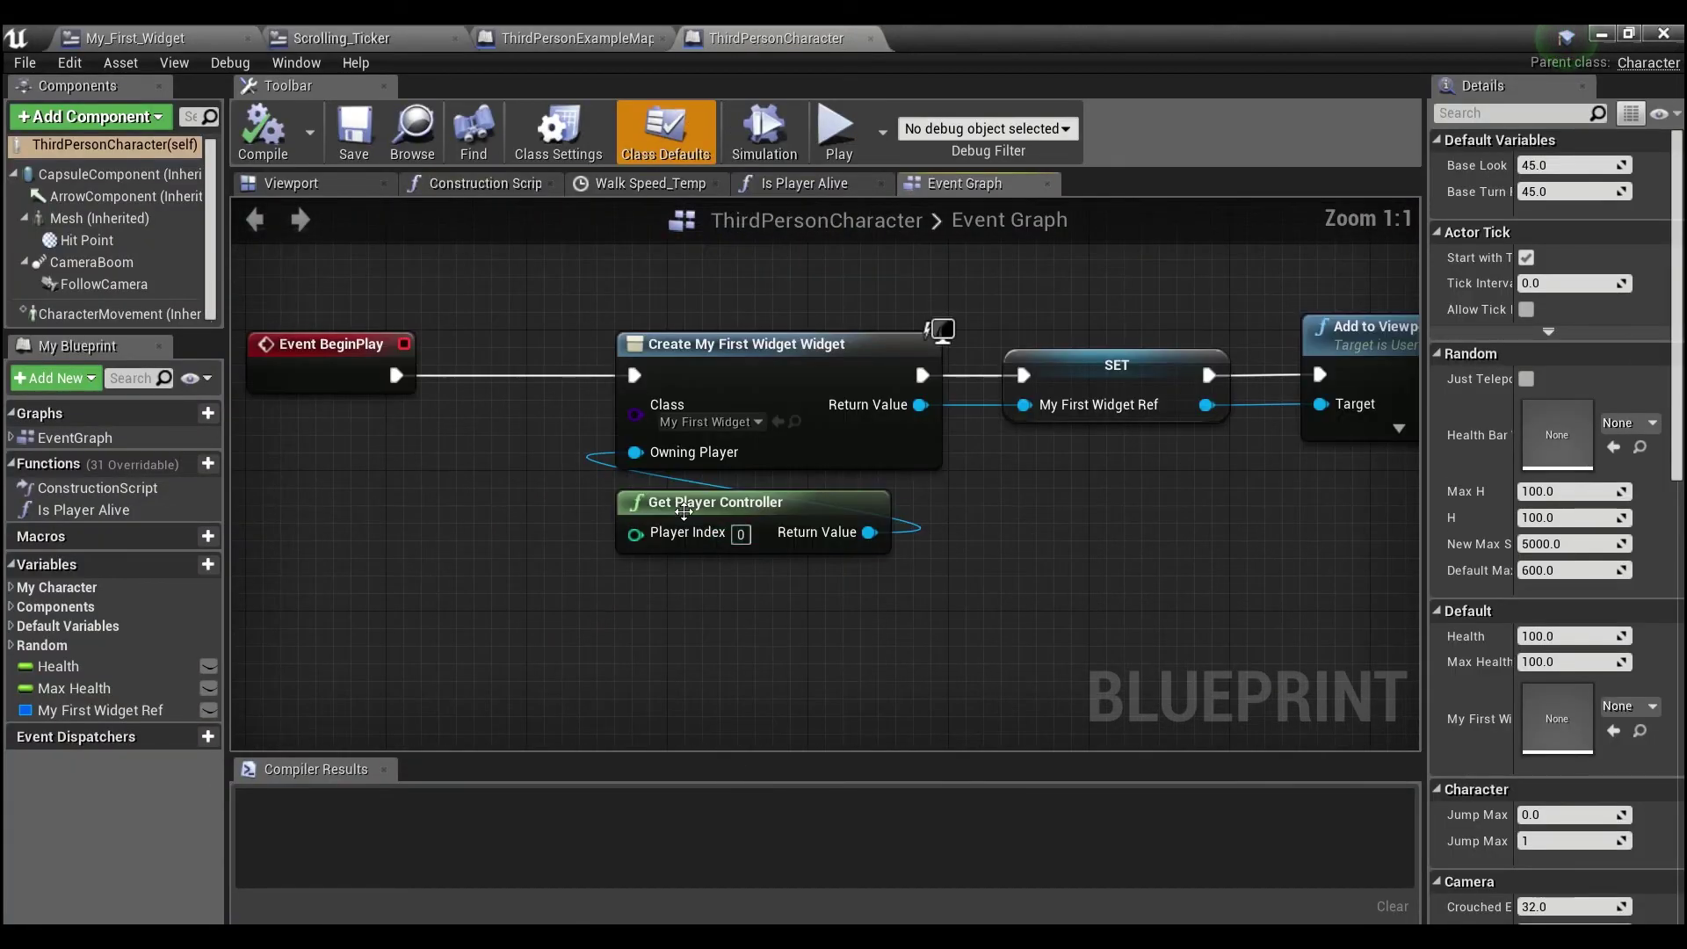
Break BeginPlay's link to Create My First Widget, then compile and save the blueprint.
right_click(396, 376)
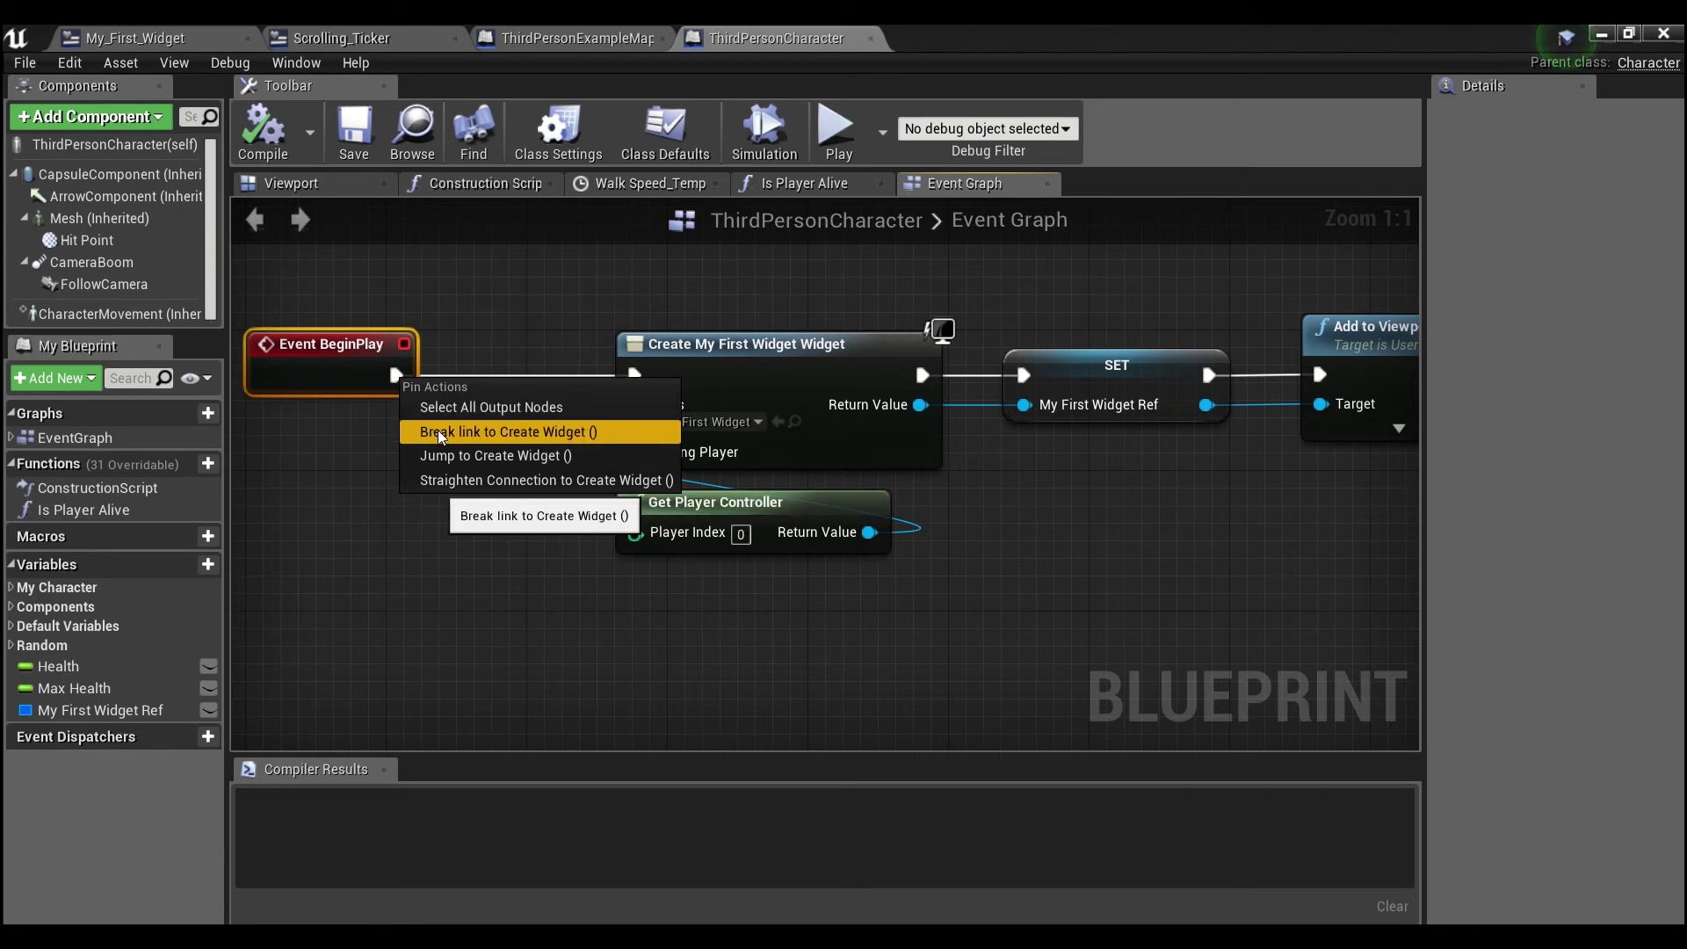
left_click(388, 359)
right_click_drag(388, 358, 37, 392)
right_click(855, 409)
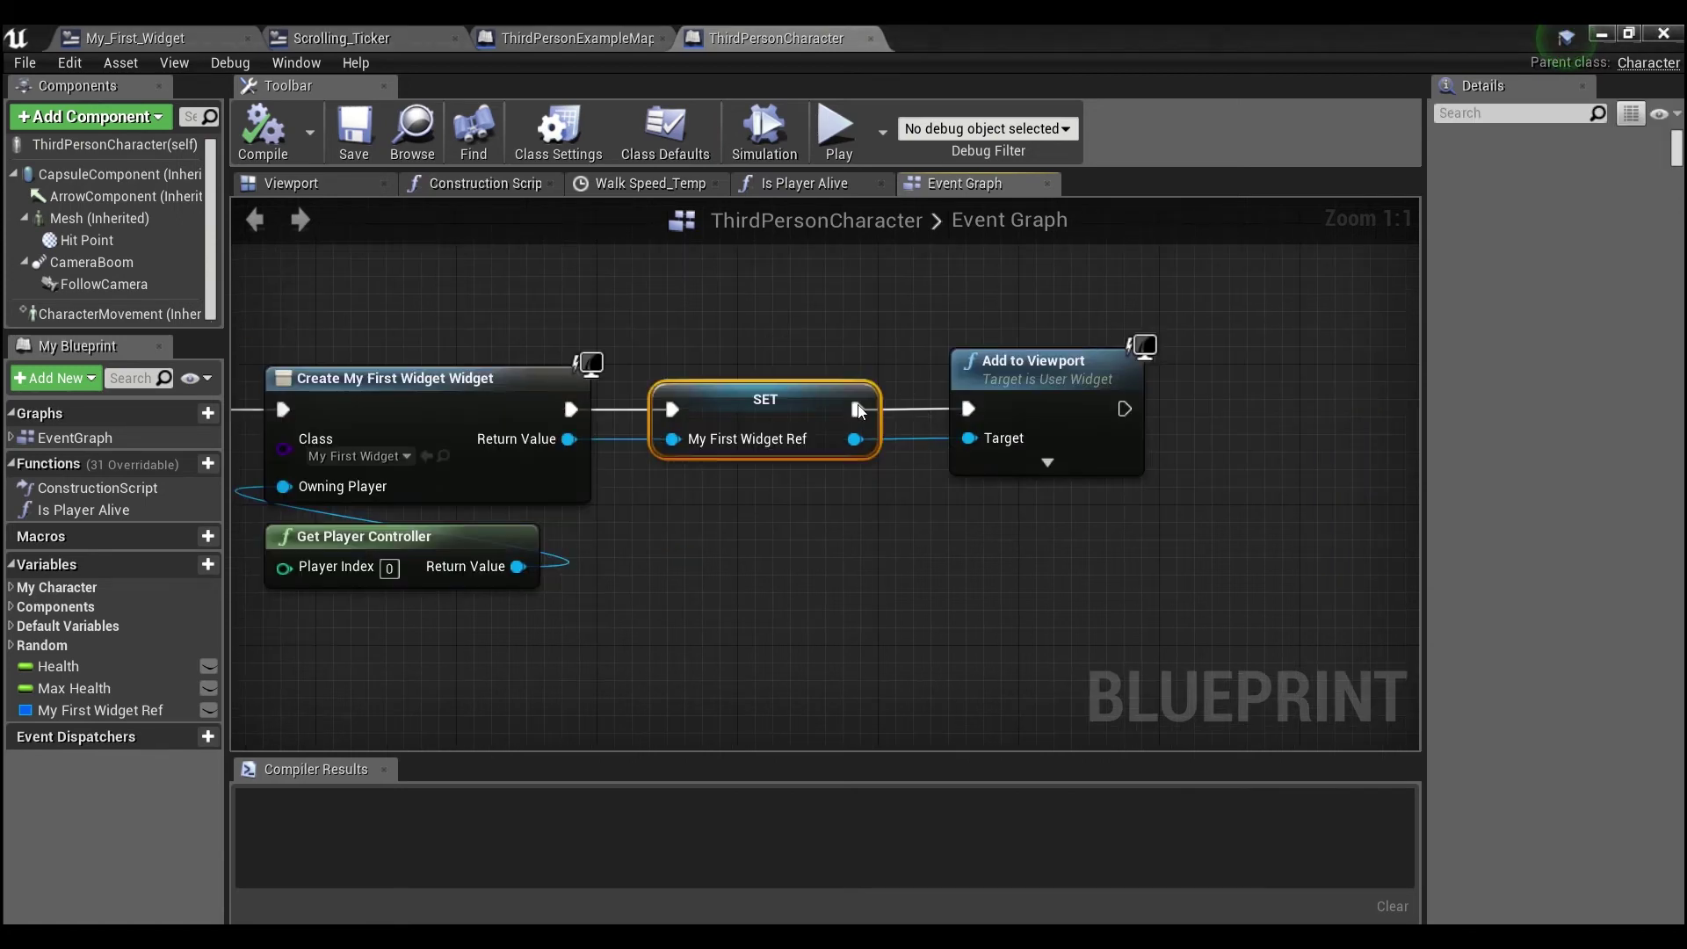
left_click(884, 446)
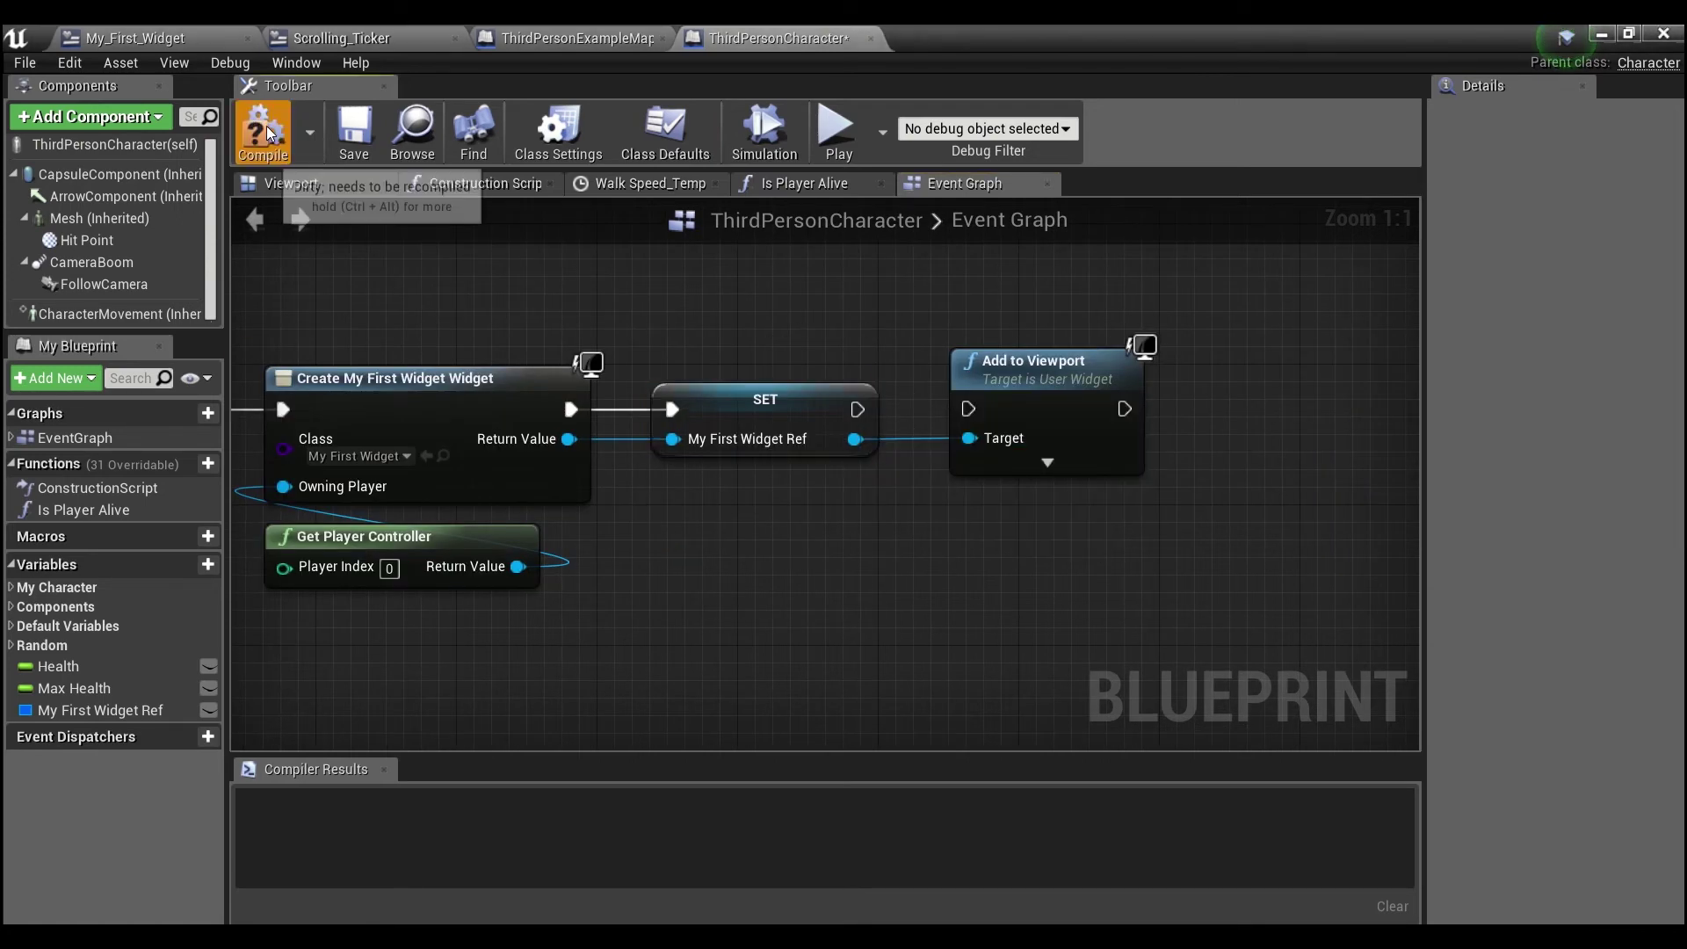
left_click(349, 123)
left_click(1600, 34)
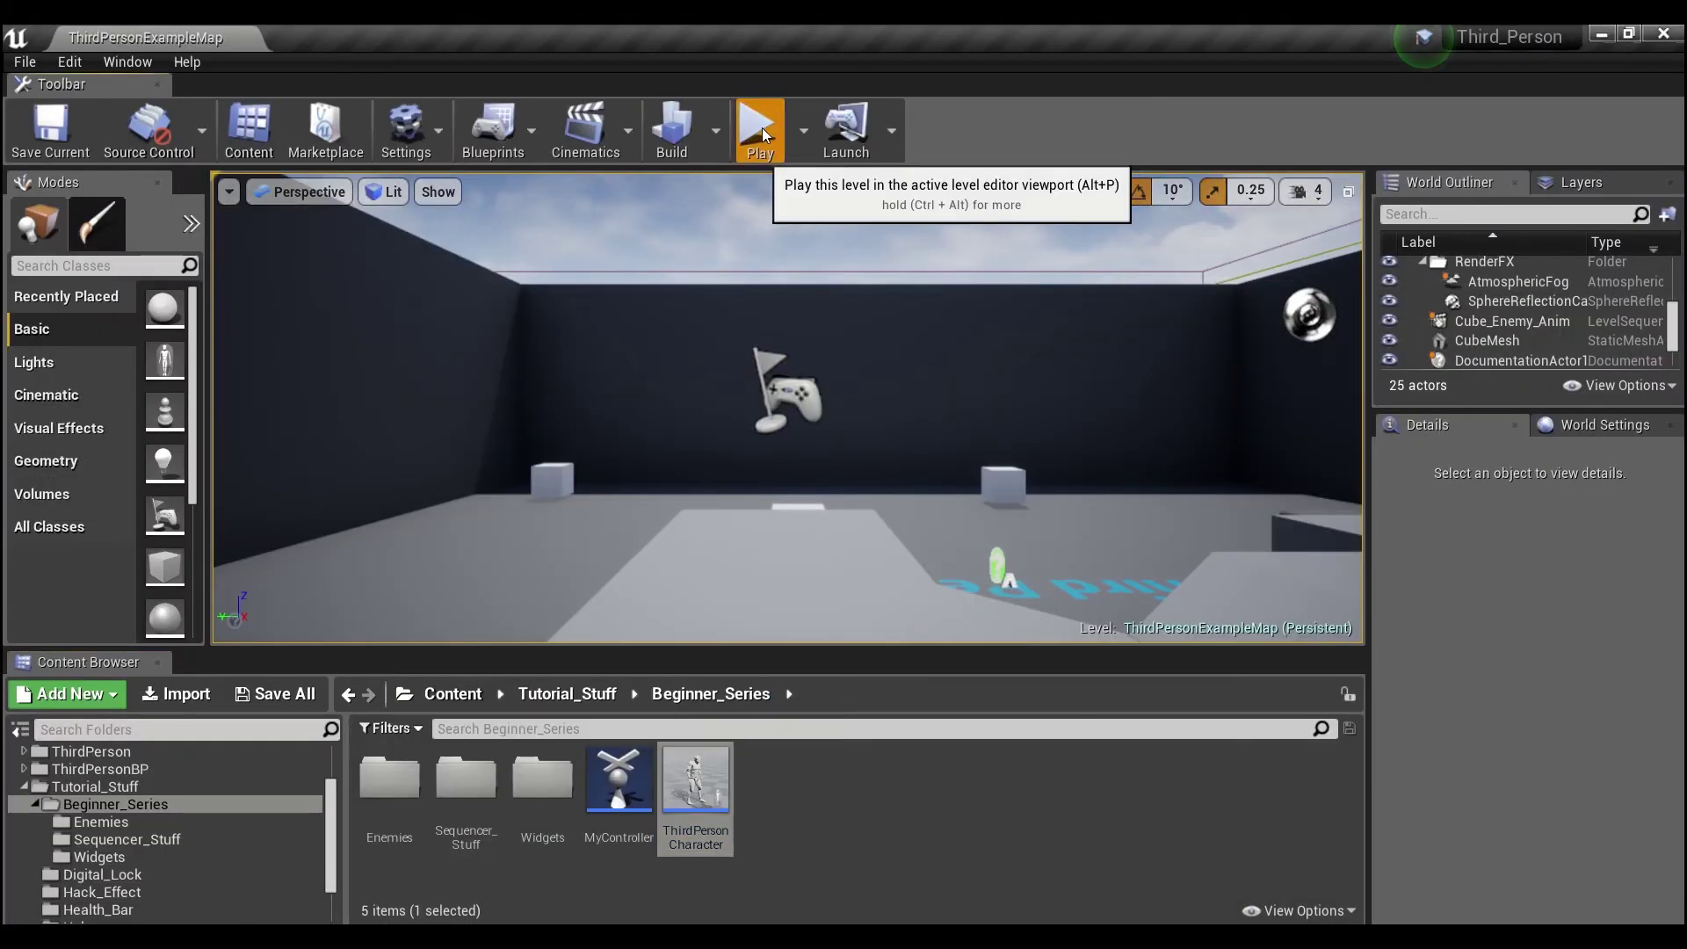
Play the level to watch the green ticker text scroll in from the bottom-right.
left_click(761, 129)
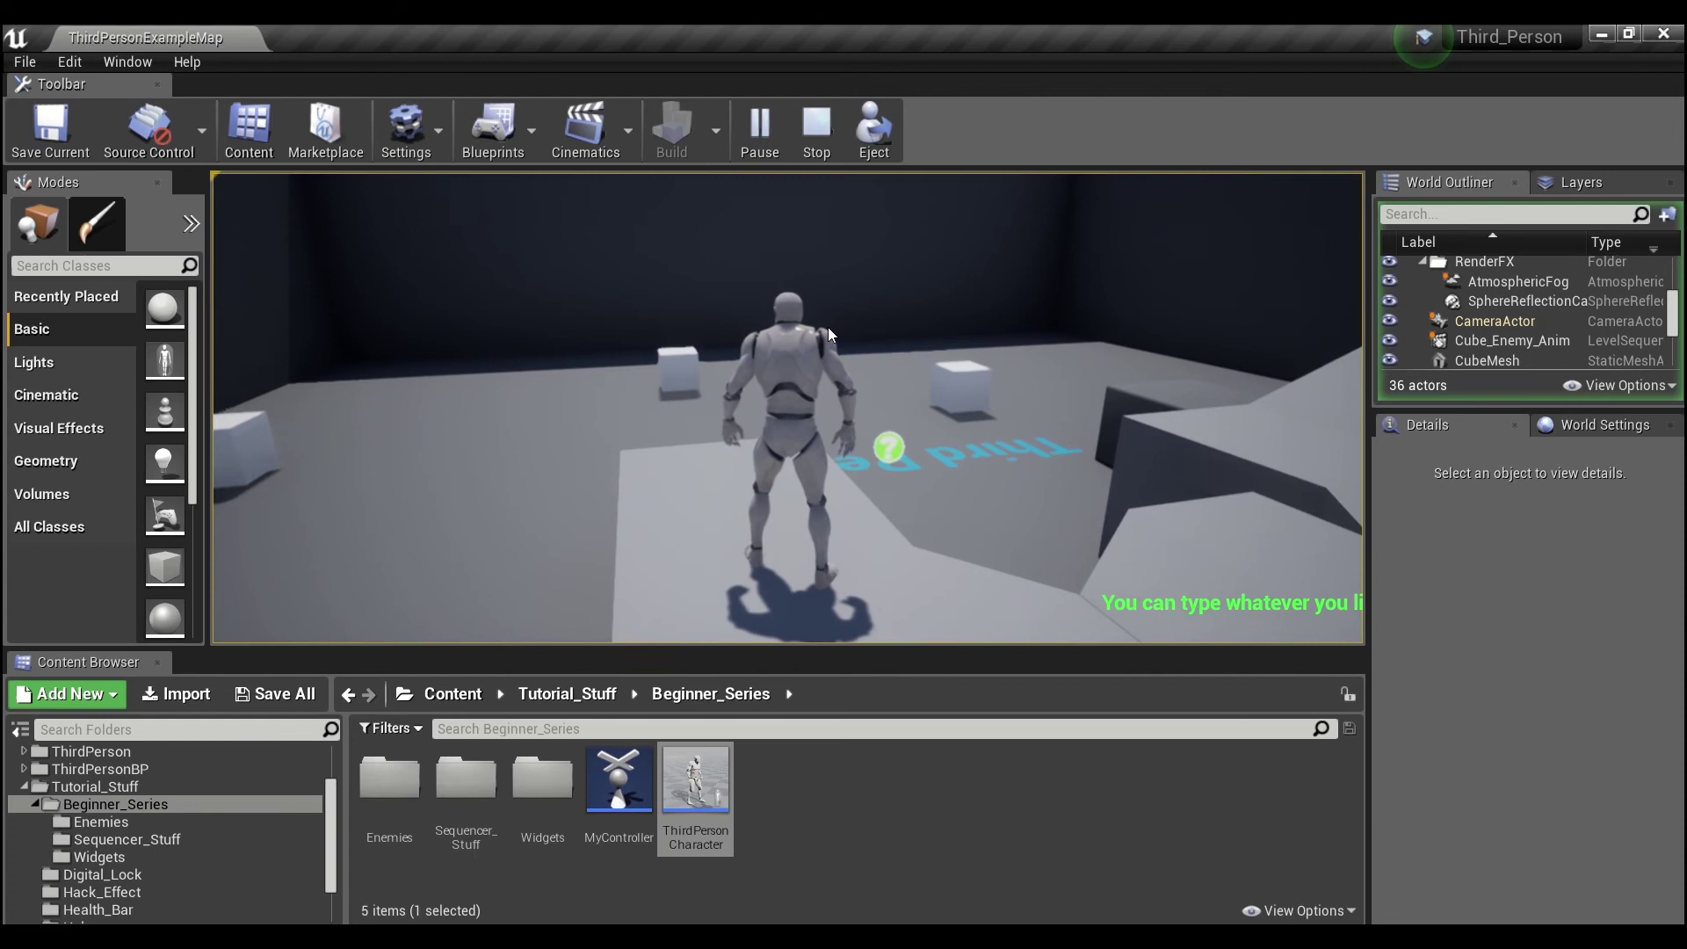